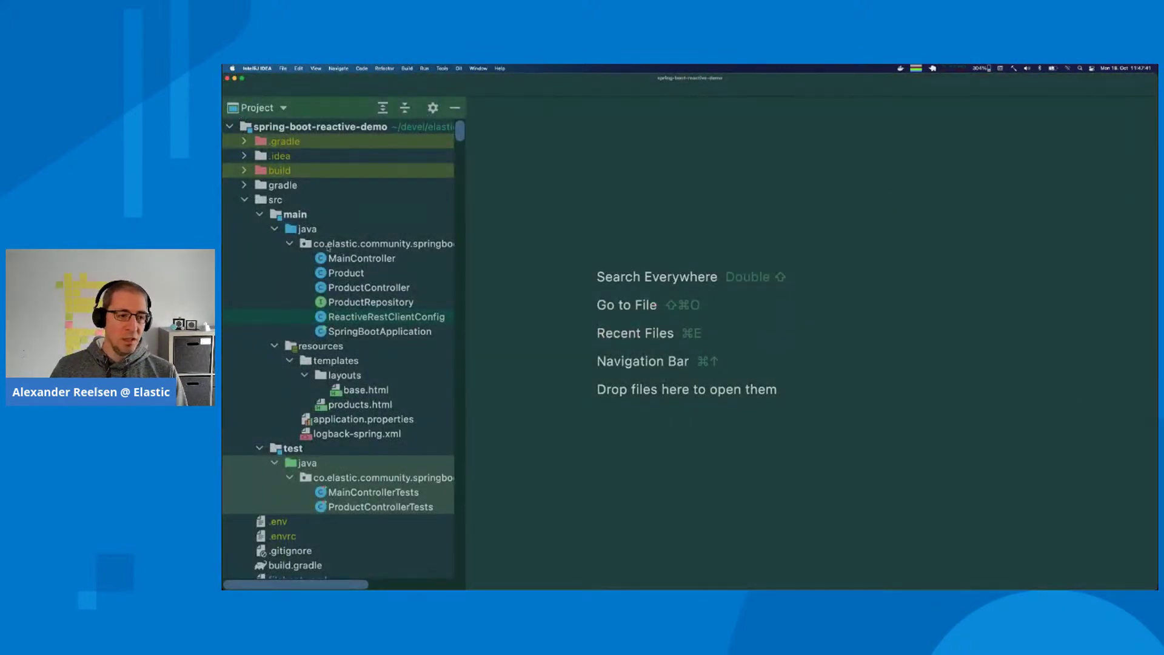
Open Product.java, noting its products index name, then open the ProductRepository interface.
left_click(304, 144)
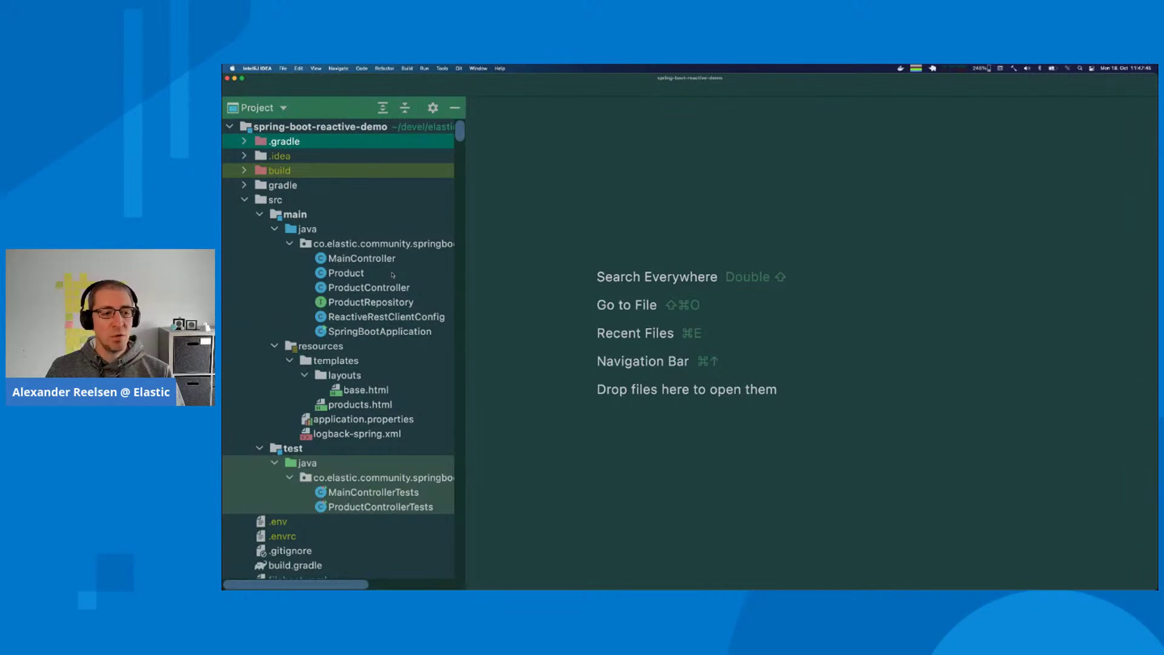
scroll(395, 281, "down", 1)
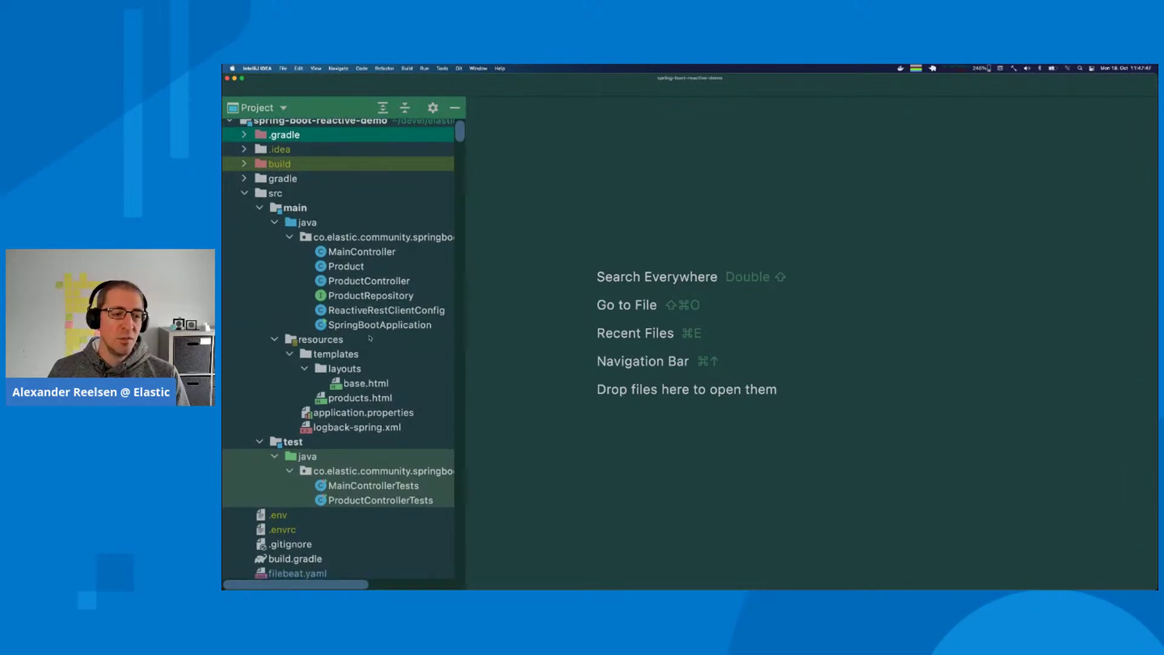
double_click(364, 270)
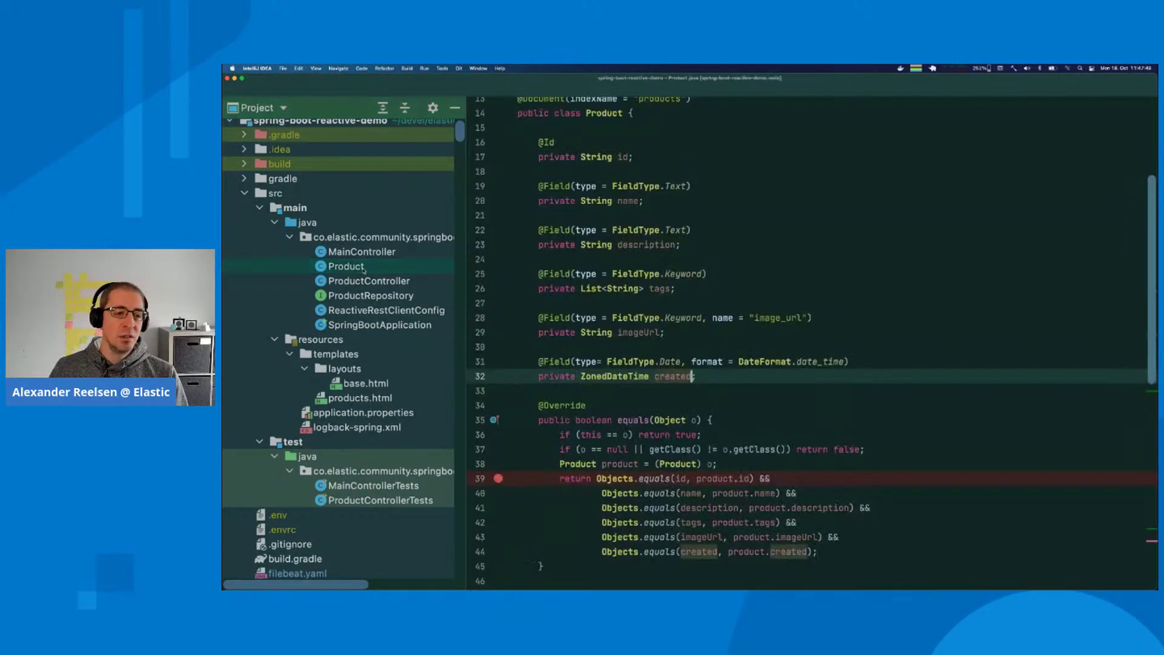
scroll(624, 276, "up", 4)
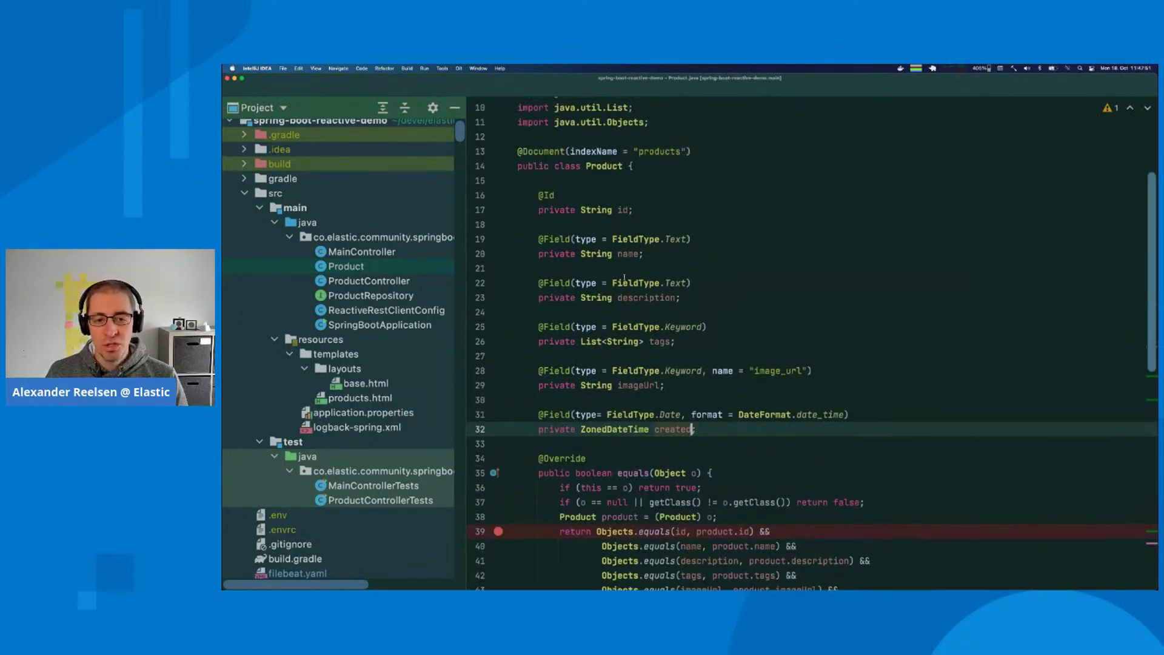
left_click(617, 218)
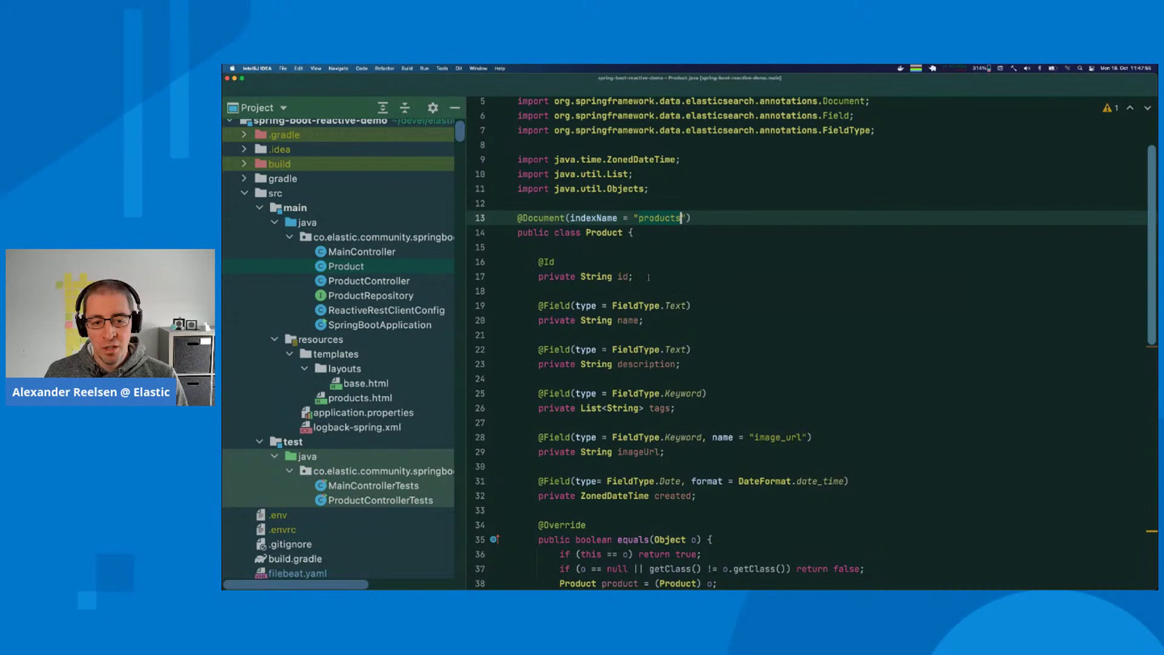
scroll(562, 240, "down", 1)
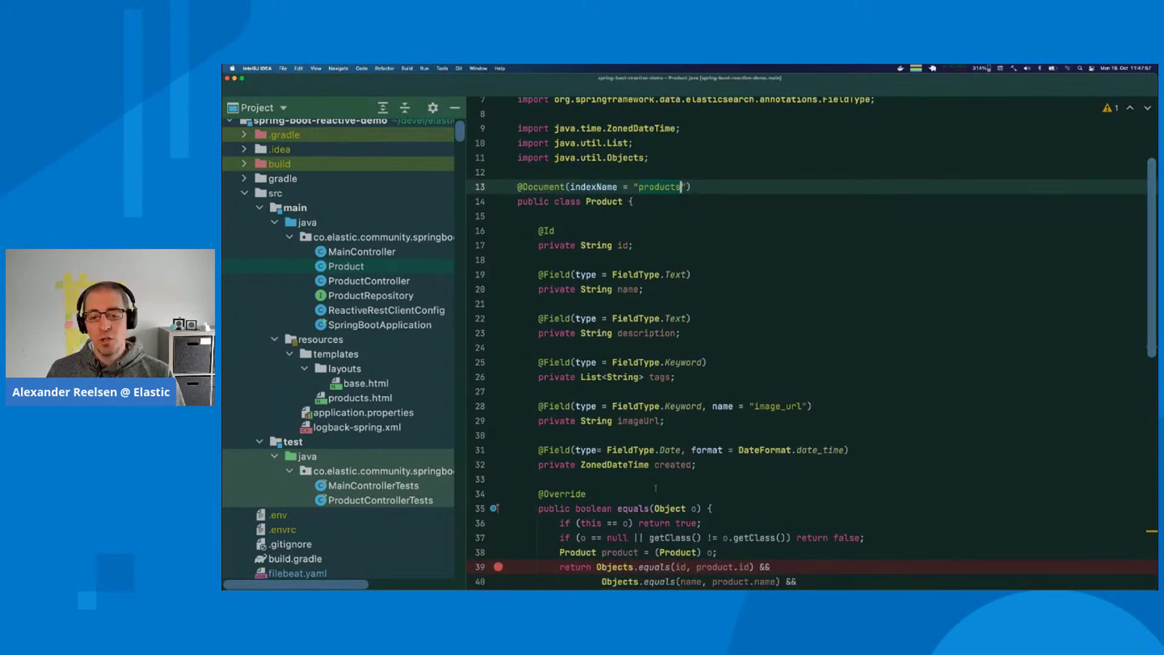
mouse_move(611, 407)
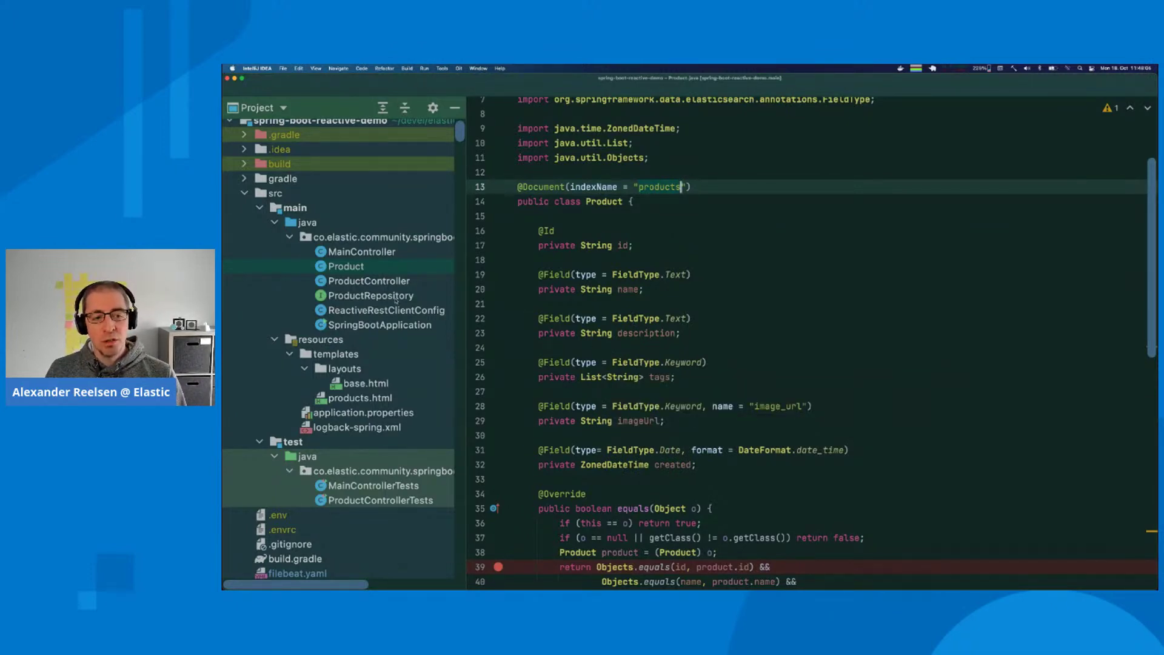
double_click(370, 295)
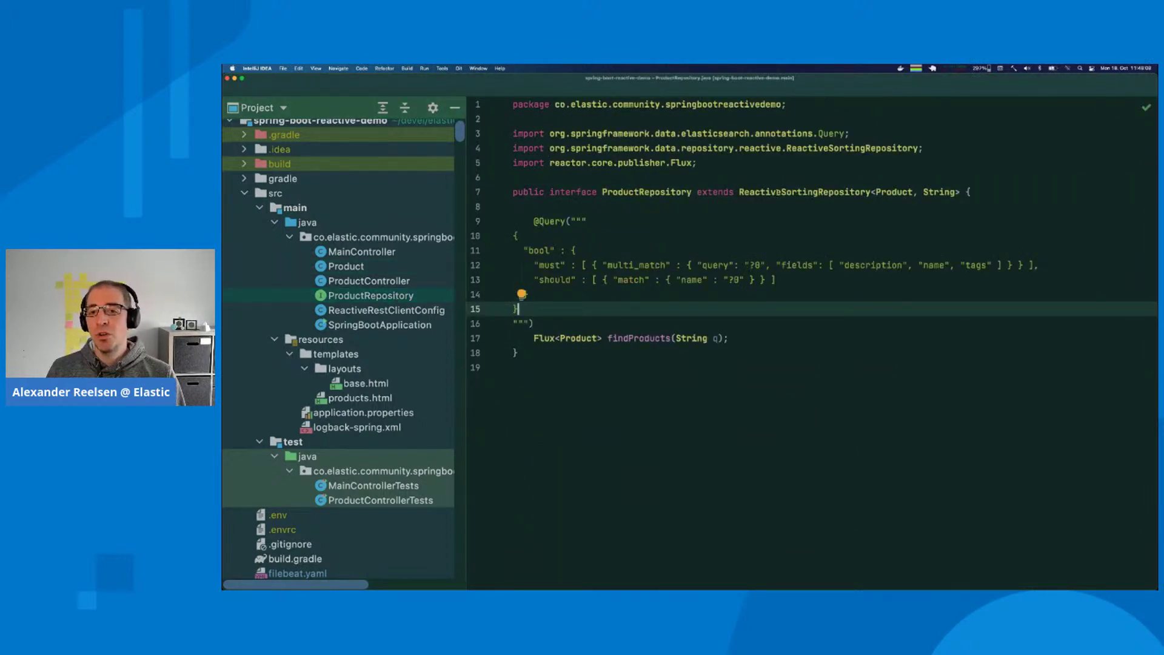
Review ProductRepository's ReactiveSortingRepository base and findProducts, then ProductController's create, retrieve and delete endpoints.
left_click(871, 192)
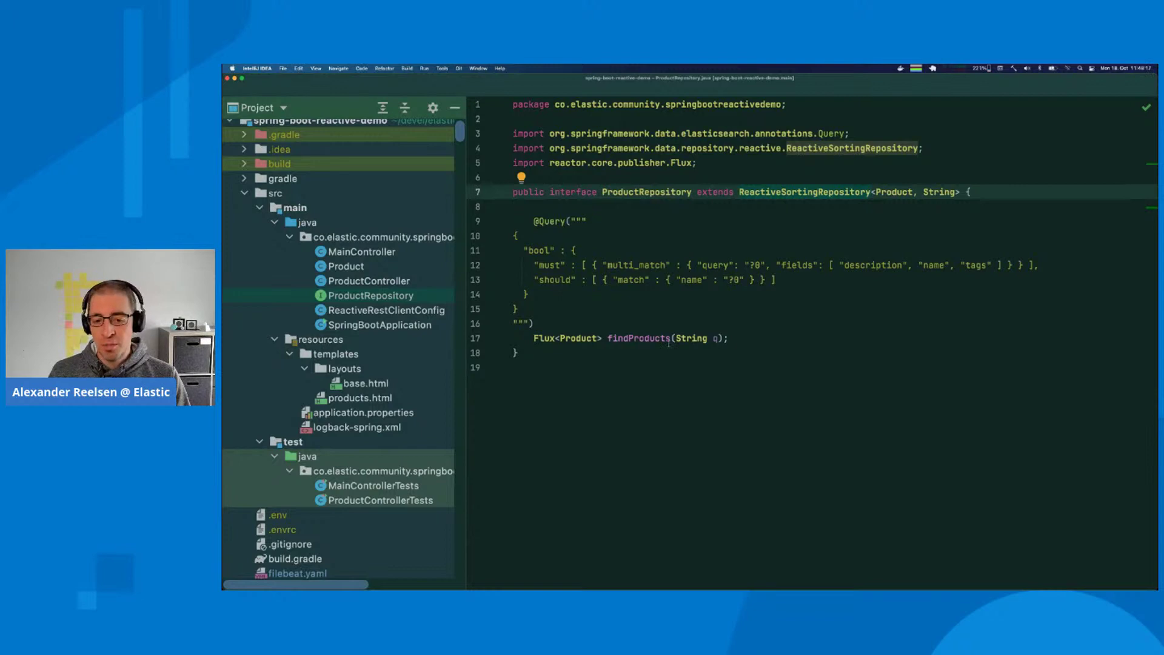
left_click(555, 337)
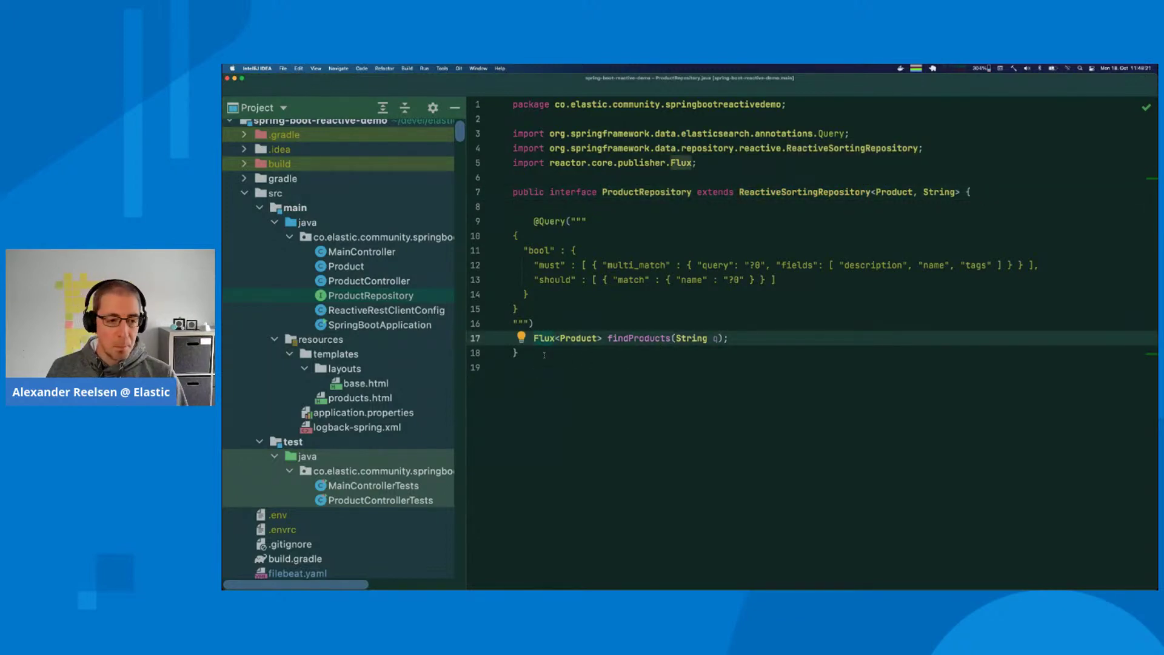
double_click(387, 284)
left_click(601, 305)
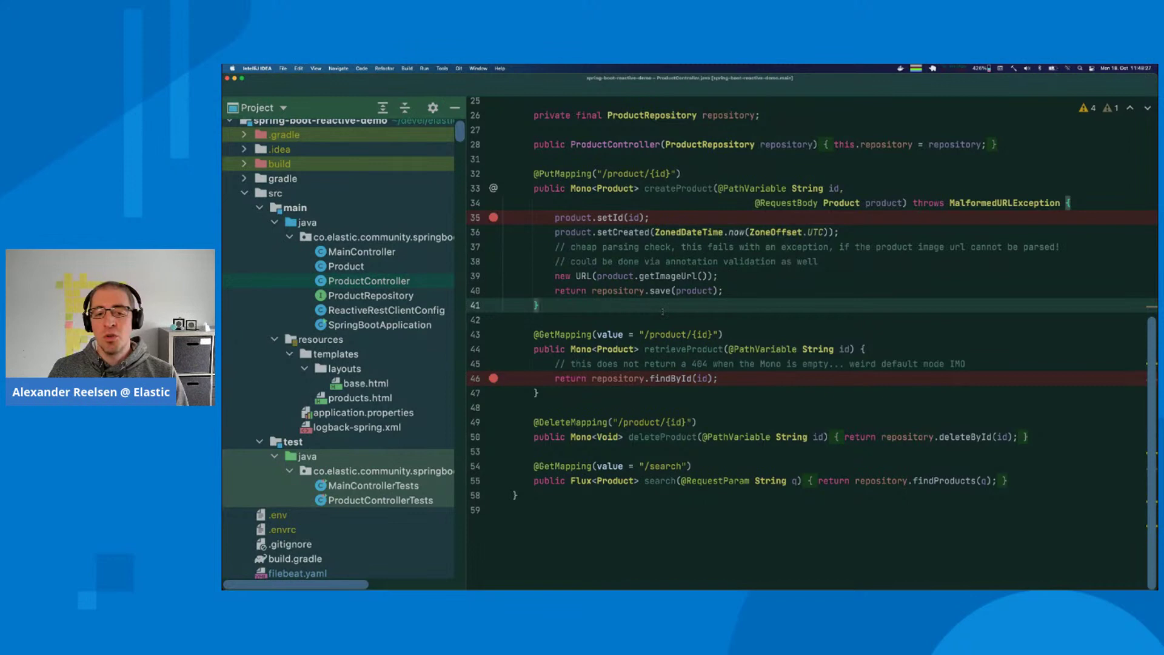
scroll(656, 311, "up", 1)
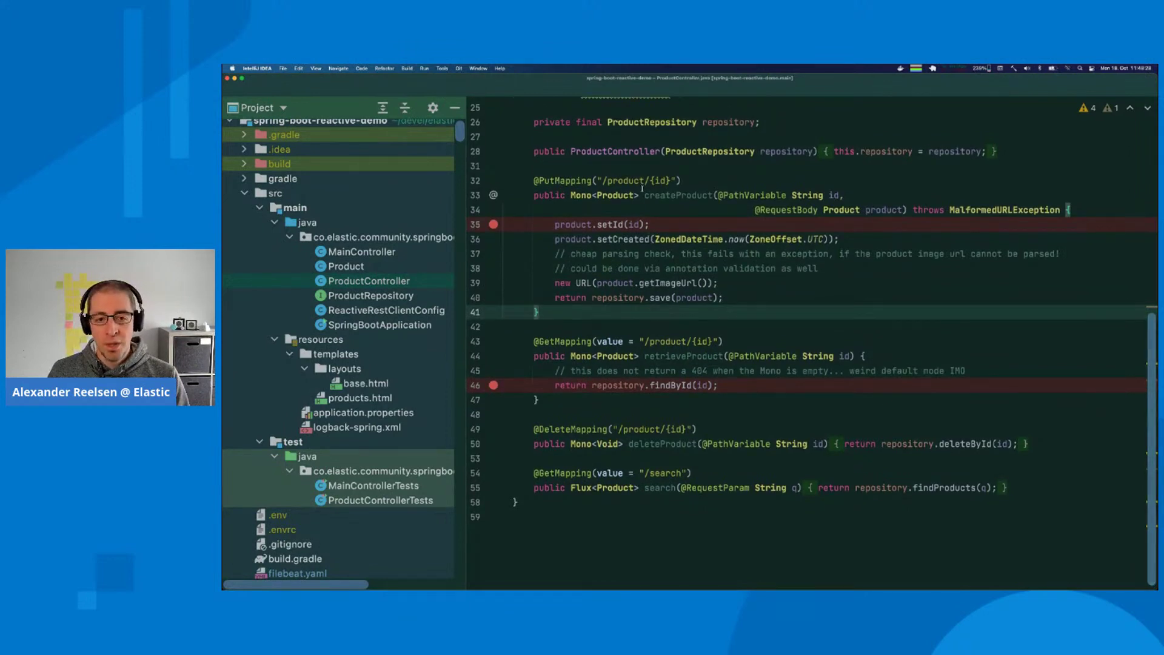
left_click(665, 195)
left_click(681, 359)
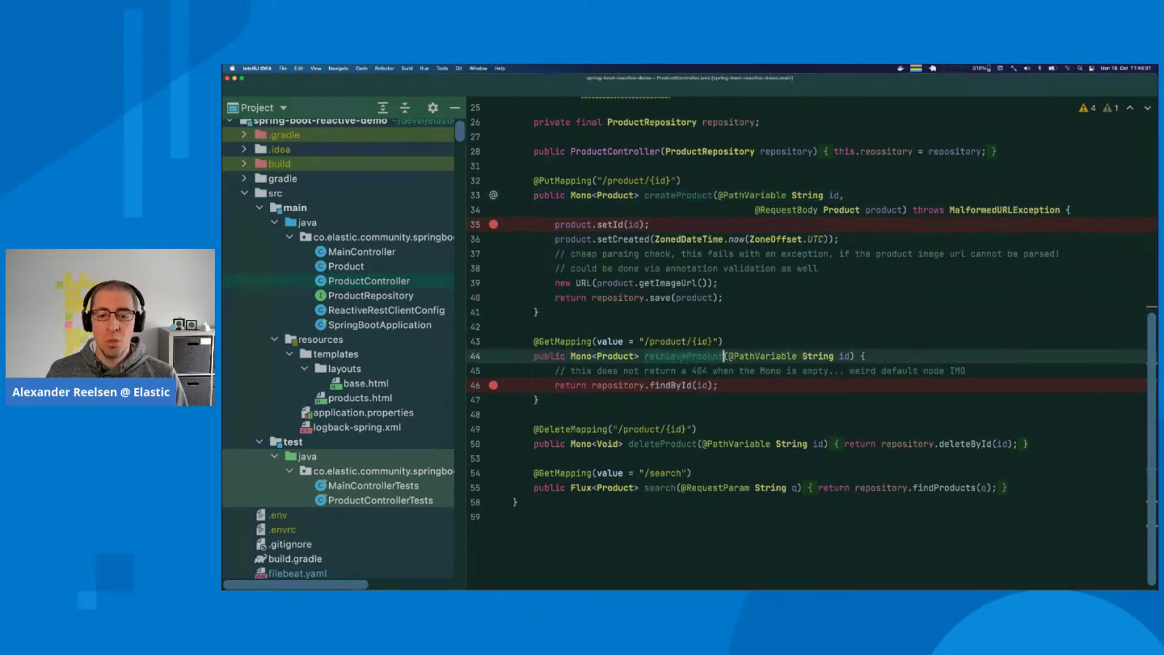
scroll(681, 362, "down", 1)
left_click(645, 437)
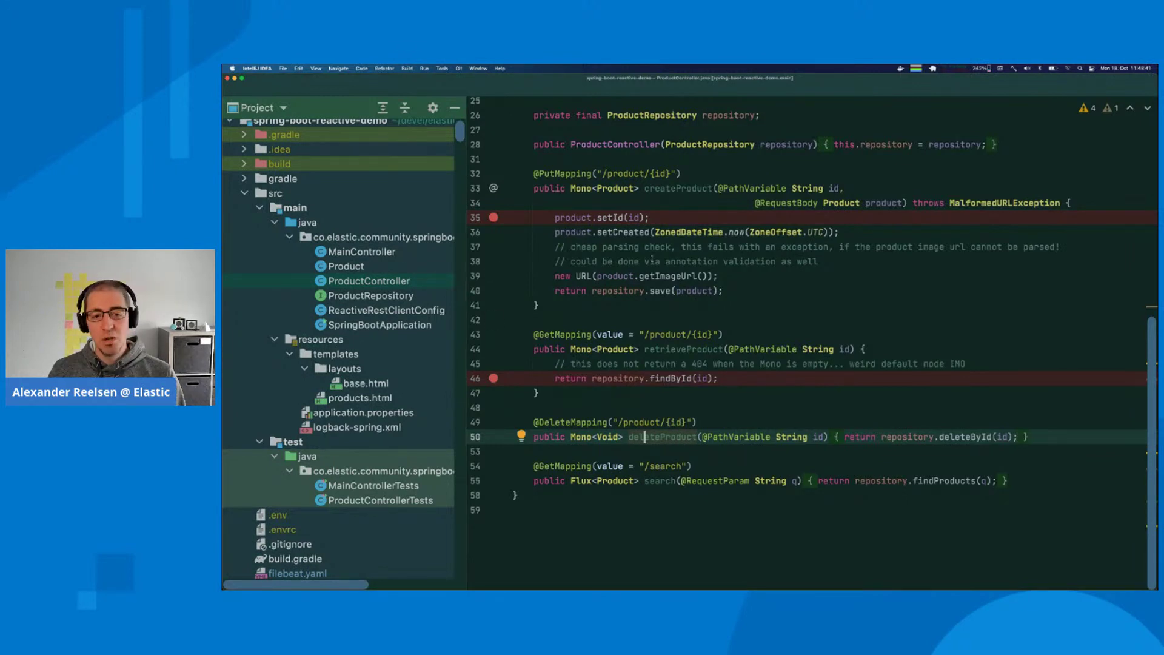
Build the project in iTerm2 with ./gradlew clean check assemble.
key("super+Tab")
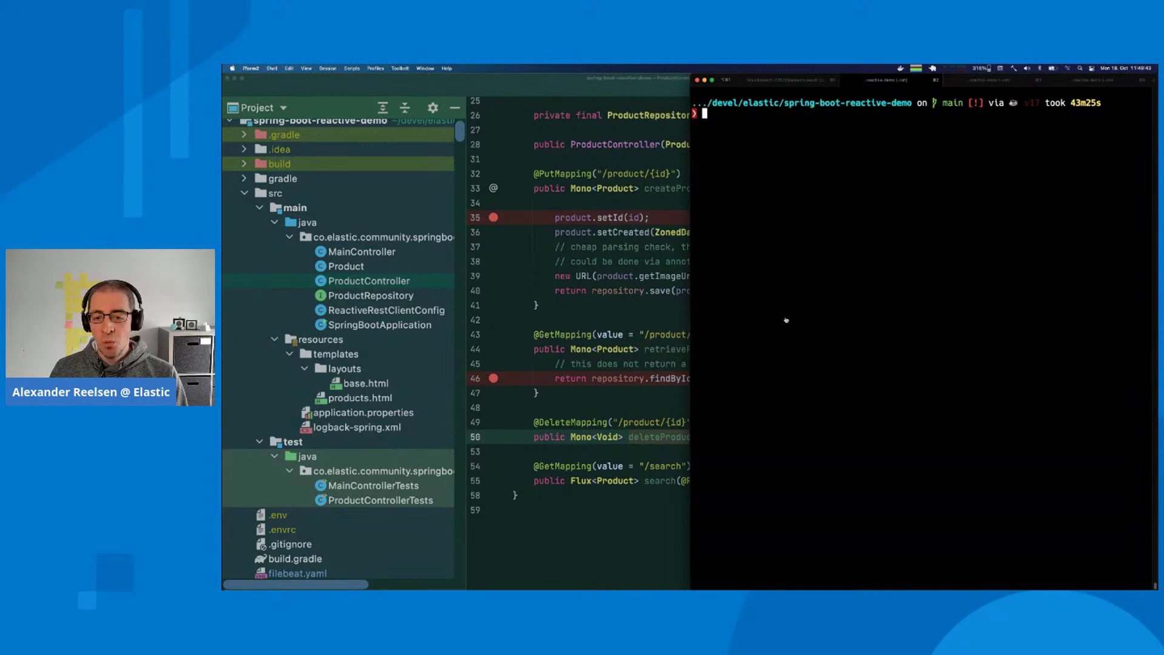
type("./gr")
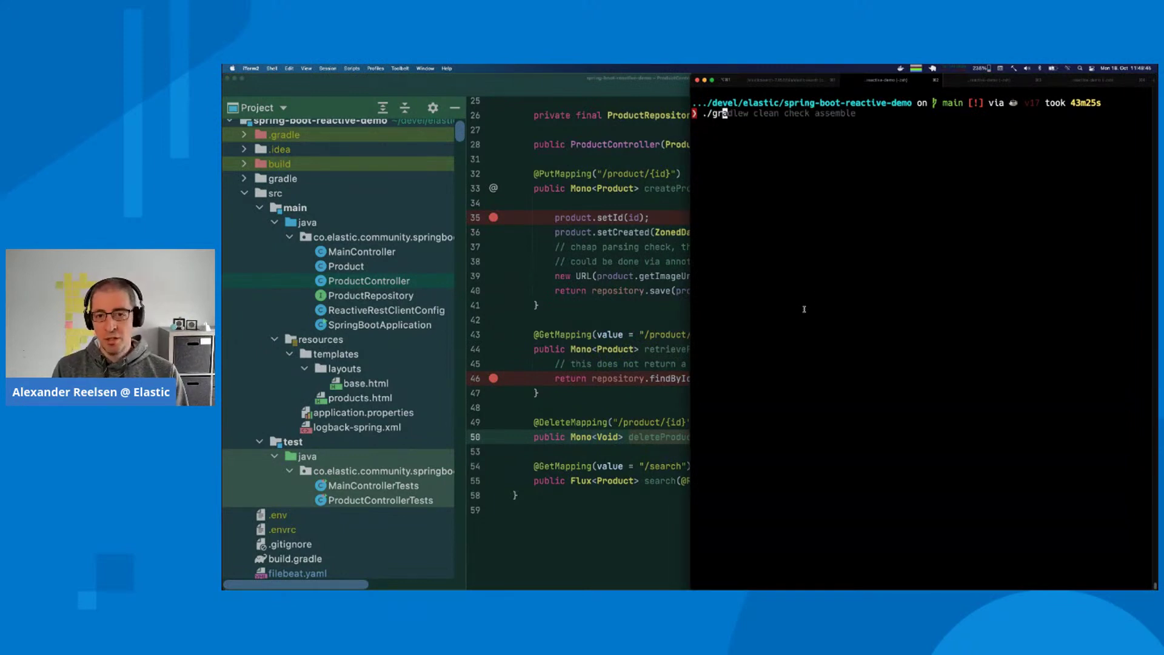
type("adlew clean check assd")
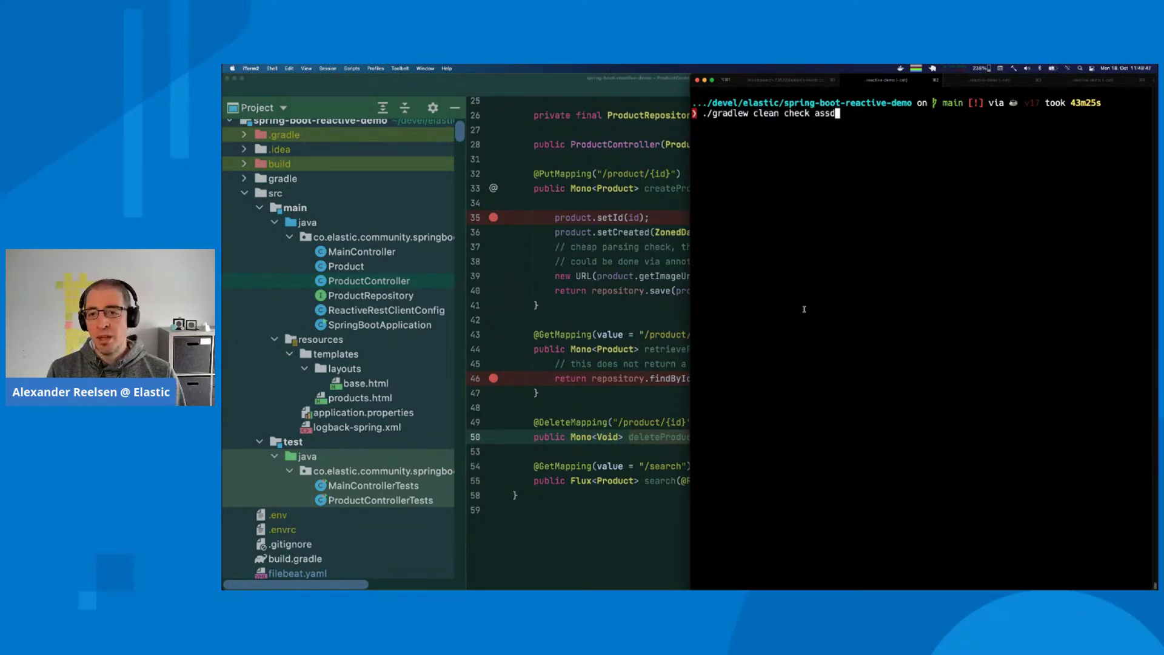
key("BackSpace")
type("emble")
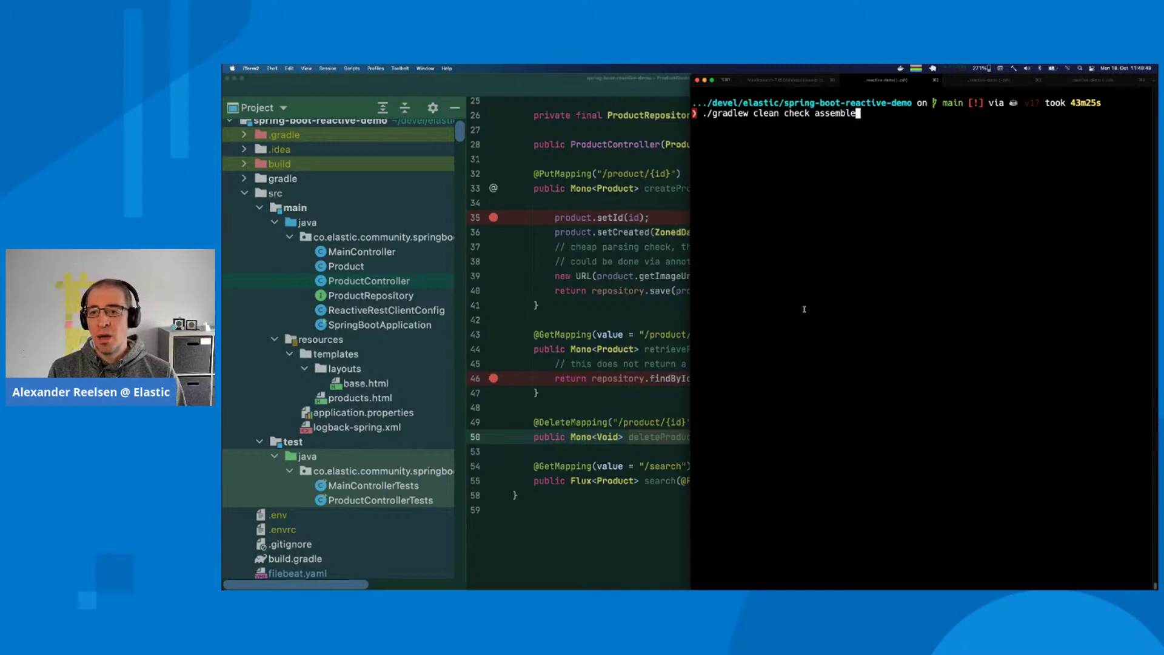
key("Return")
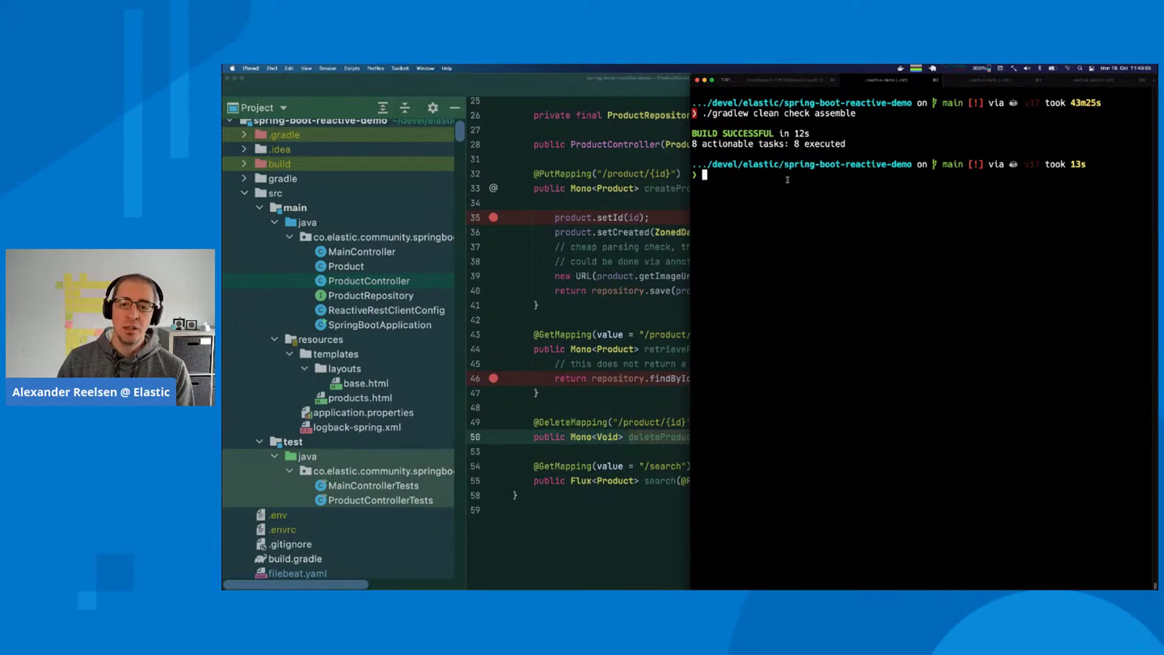
List build/libs, select the SNAPSHOT jar name, and begin a java -jar command.
type("ls -l bui")
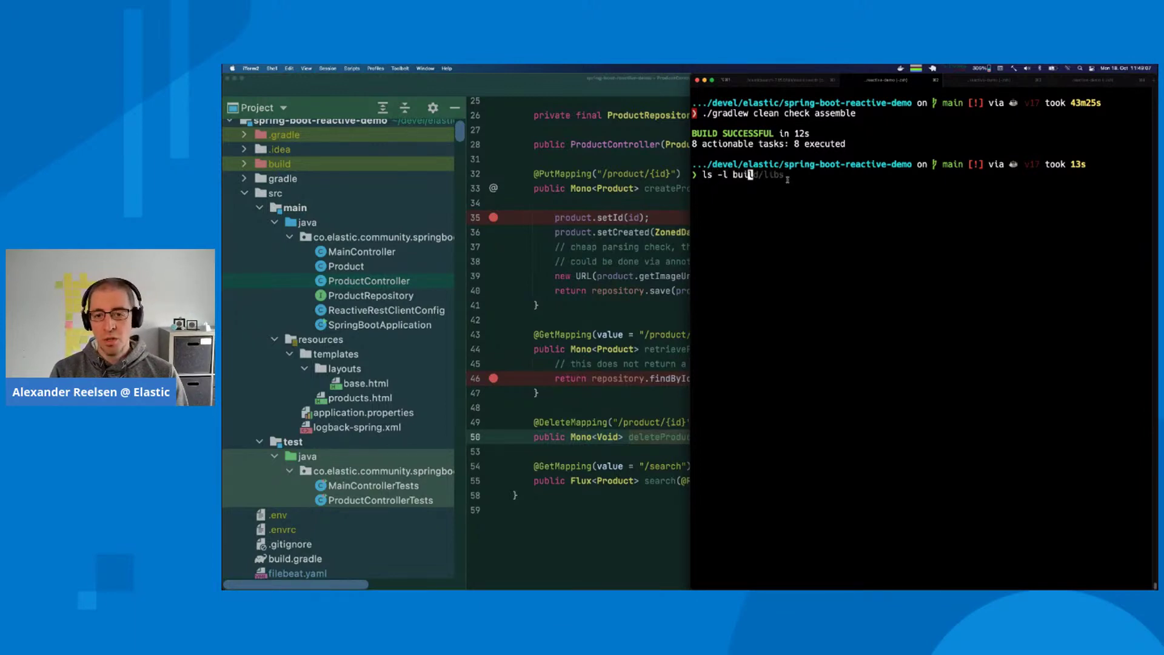
type("ld/libs/")
key("Return")
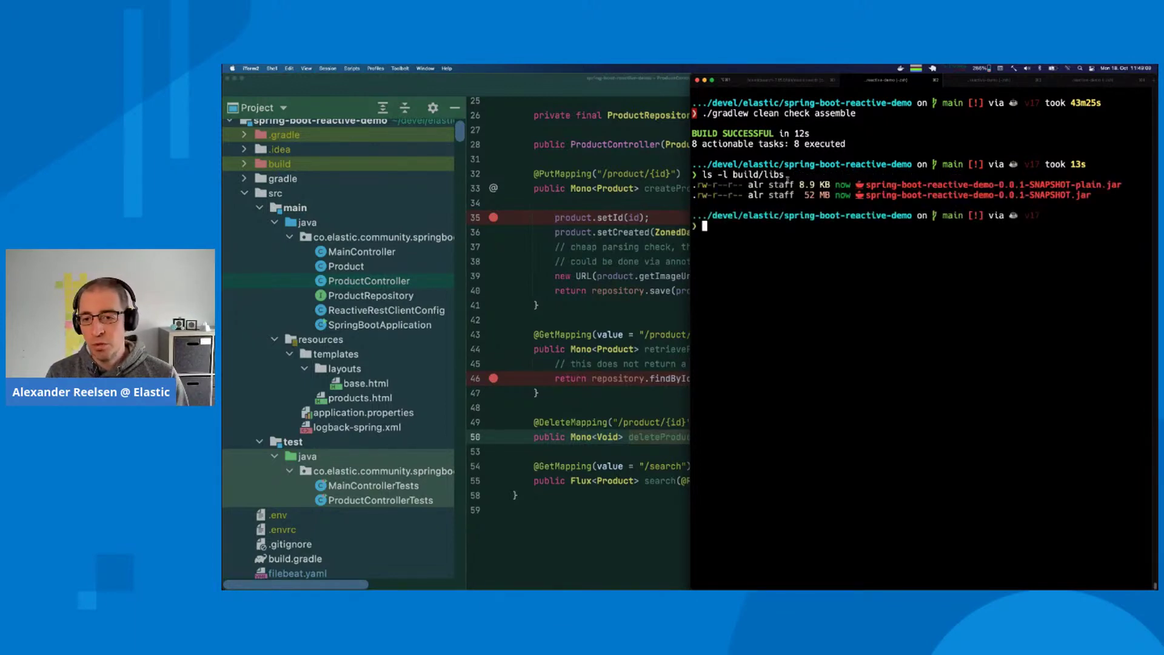
double_click(948, 195)
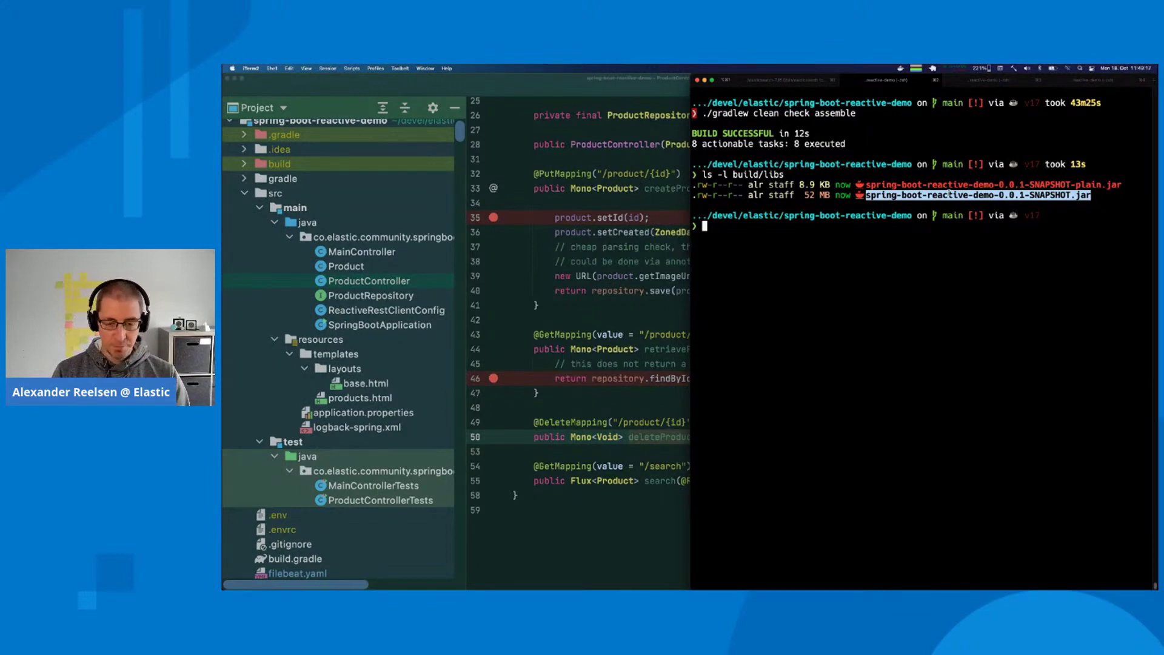
type("java -jar ")
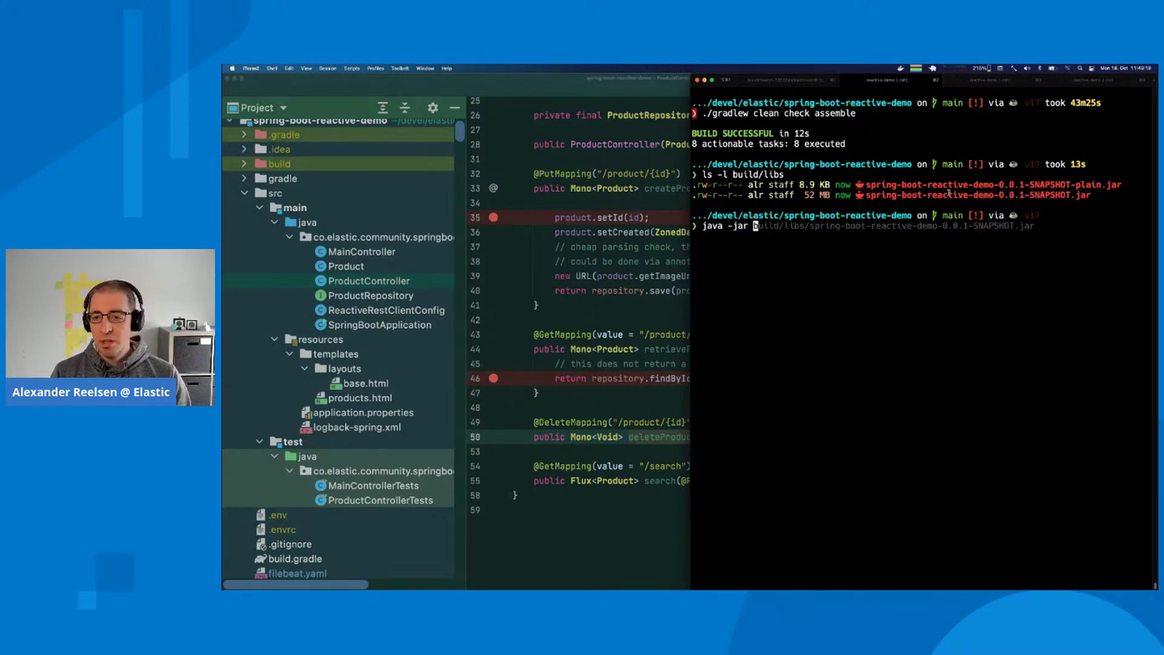
type("bu")
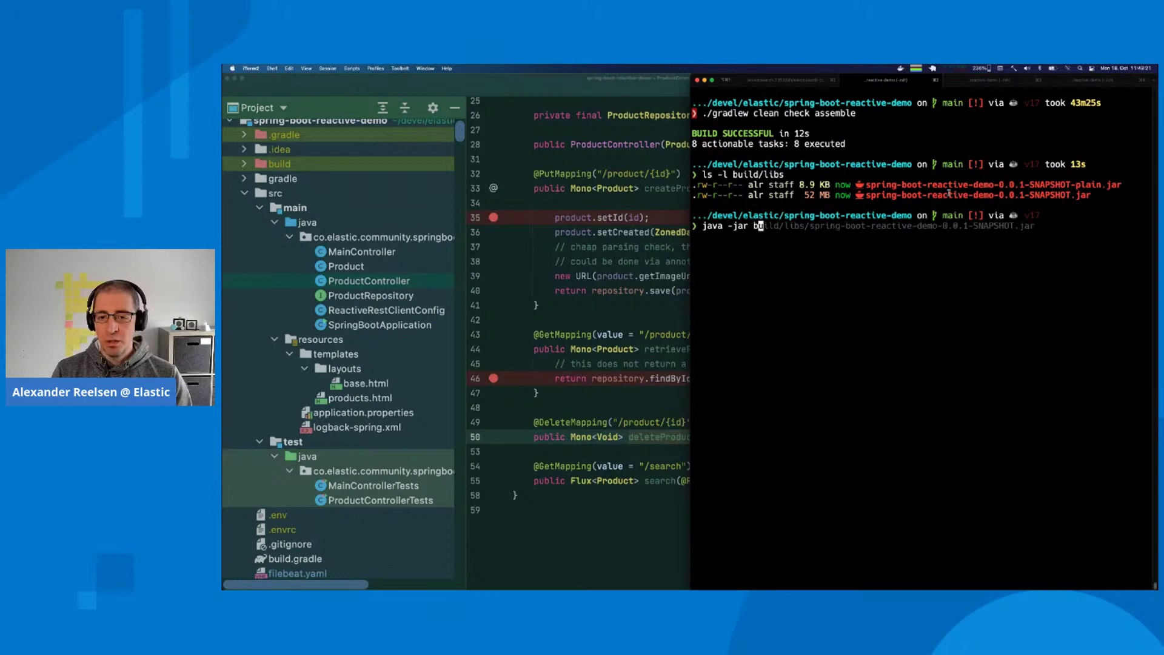
Start the app from the SNAPSHOT jar and confirm Netty started on port 8080.
key("Right")
key("Return")
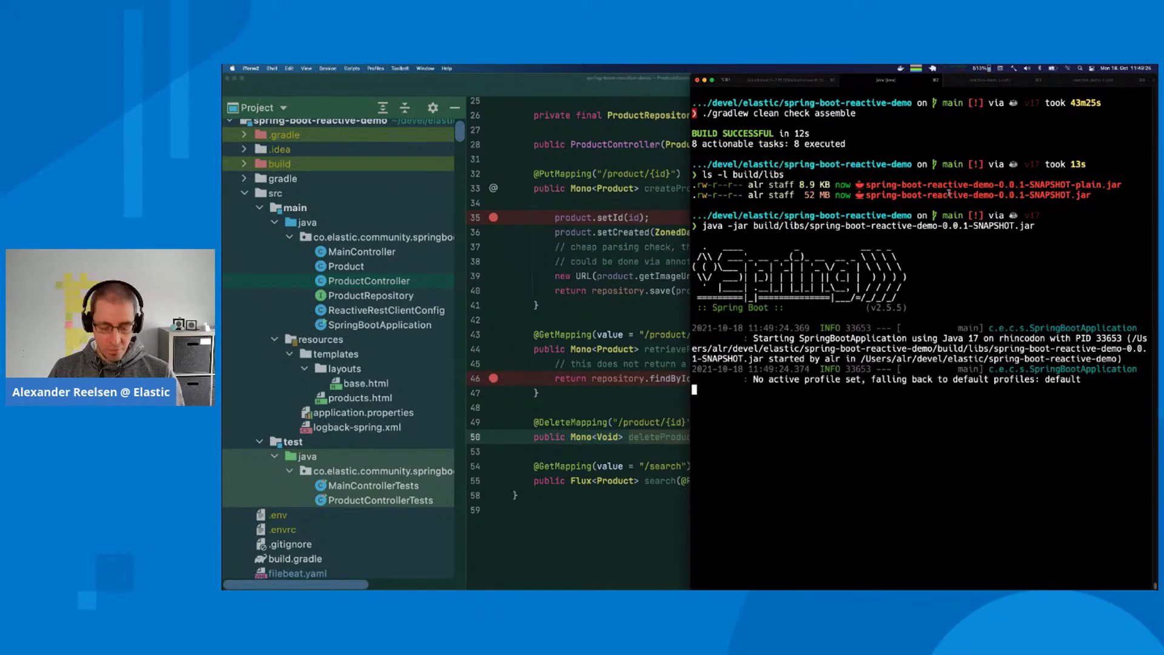
key("ctrl+alt+Return")
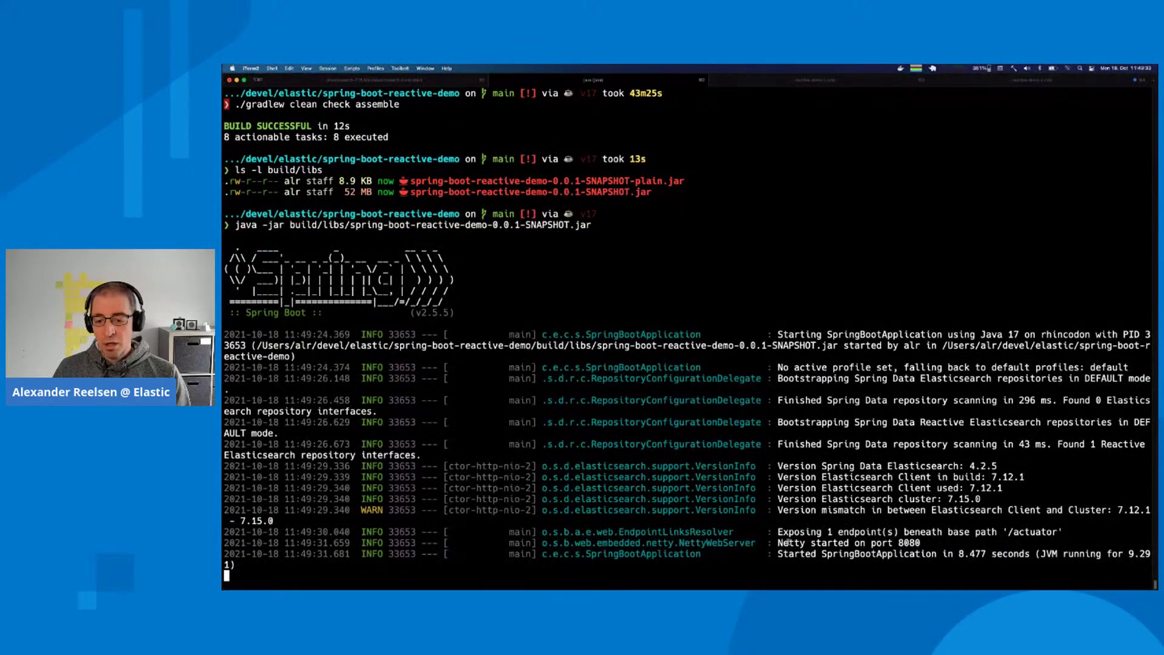
triple_click(787, 542)
left_click(786, 541)
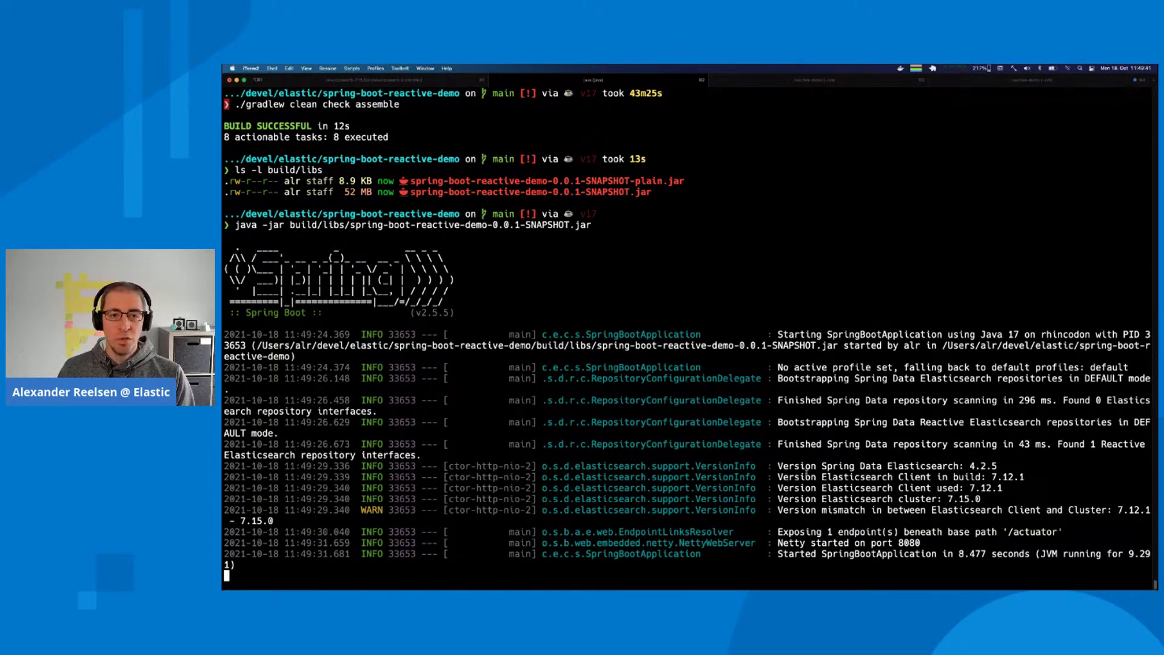
In a second shell tab, run curl localhost:8080 to get the Products Page HTML.
key("super+shift+bracketright")
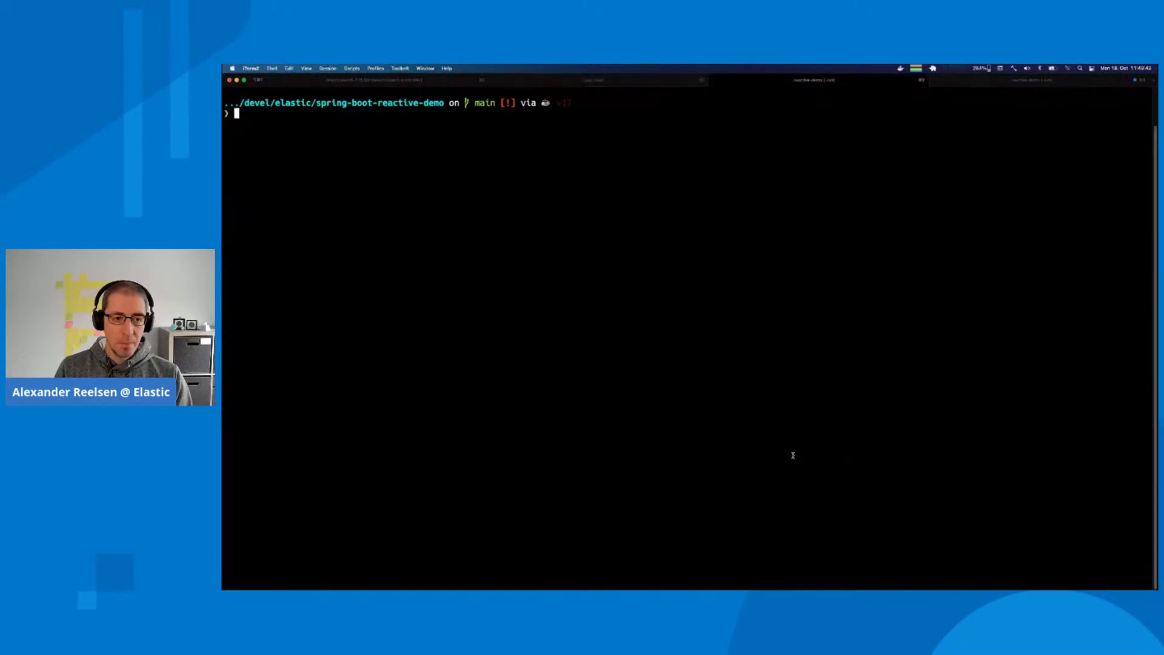
type("curl localhost:8080/")
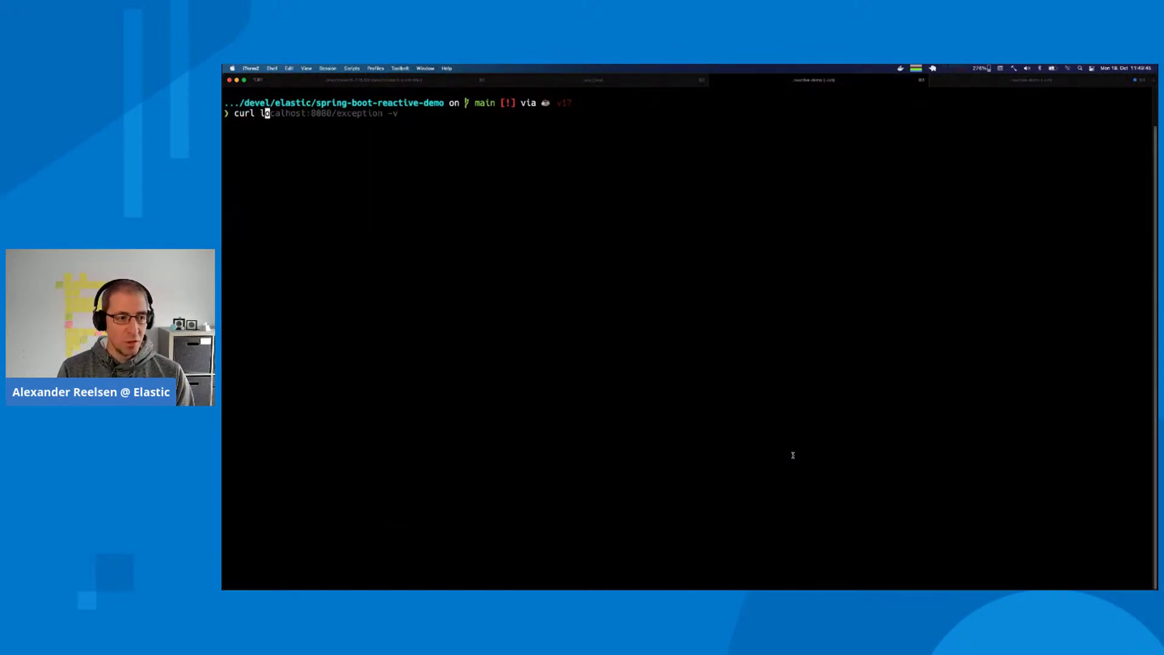
key("BackSpace")
key("Return")
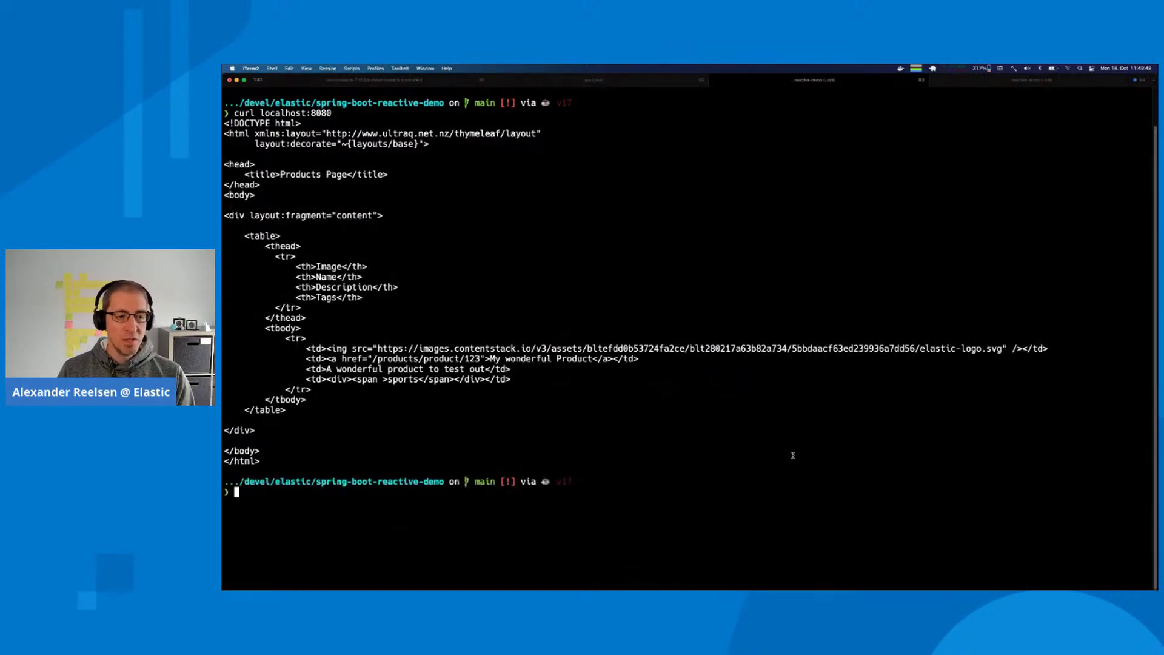
key("super+Tab")
key("super+Tab")
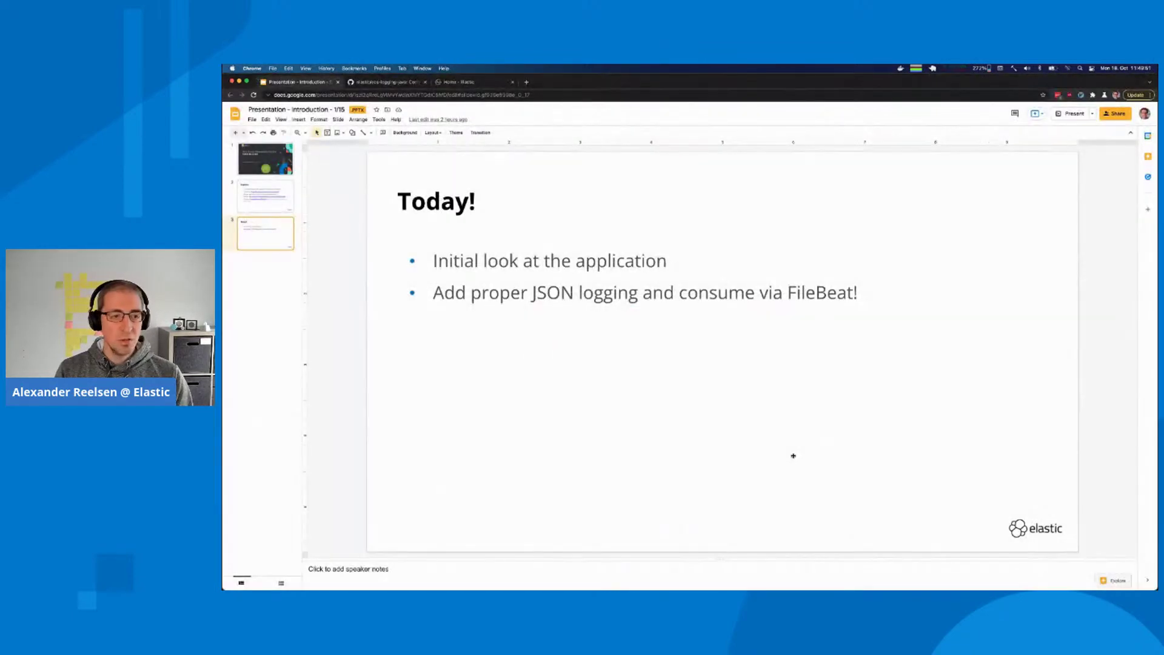
Load localhost:8080 in a new Chrome tab and open My wonderful Product's JSON, then return to iTerm2.
key("super+t")
type("localhost:8080")
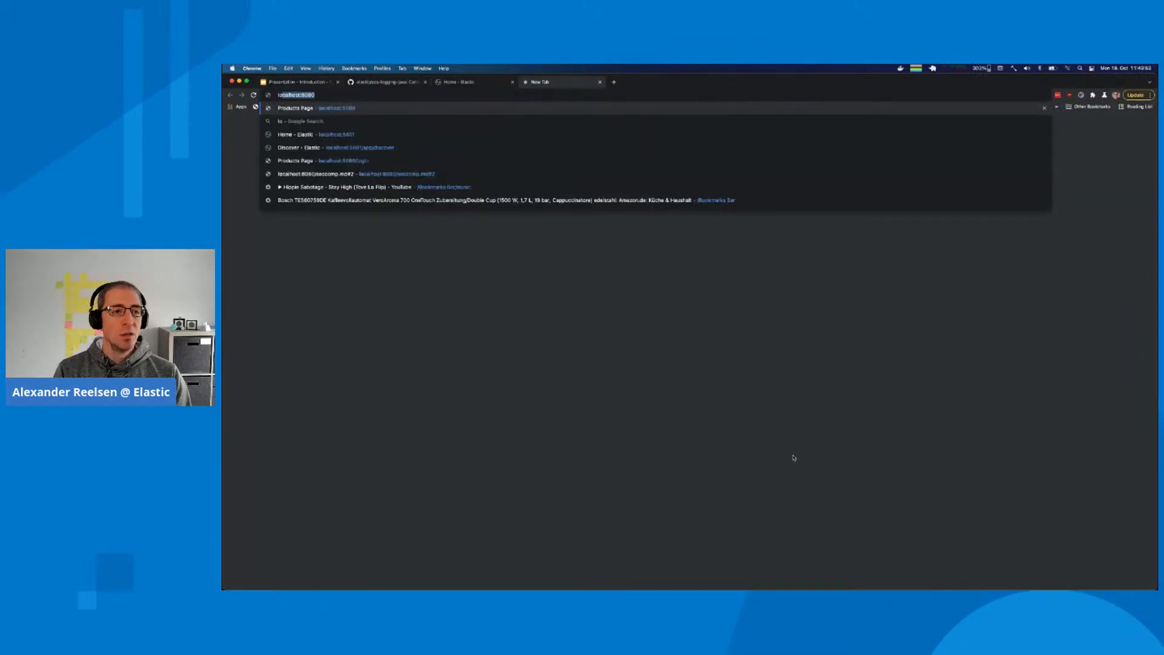
key("Return")
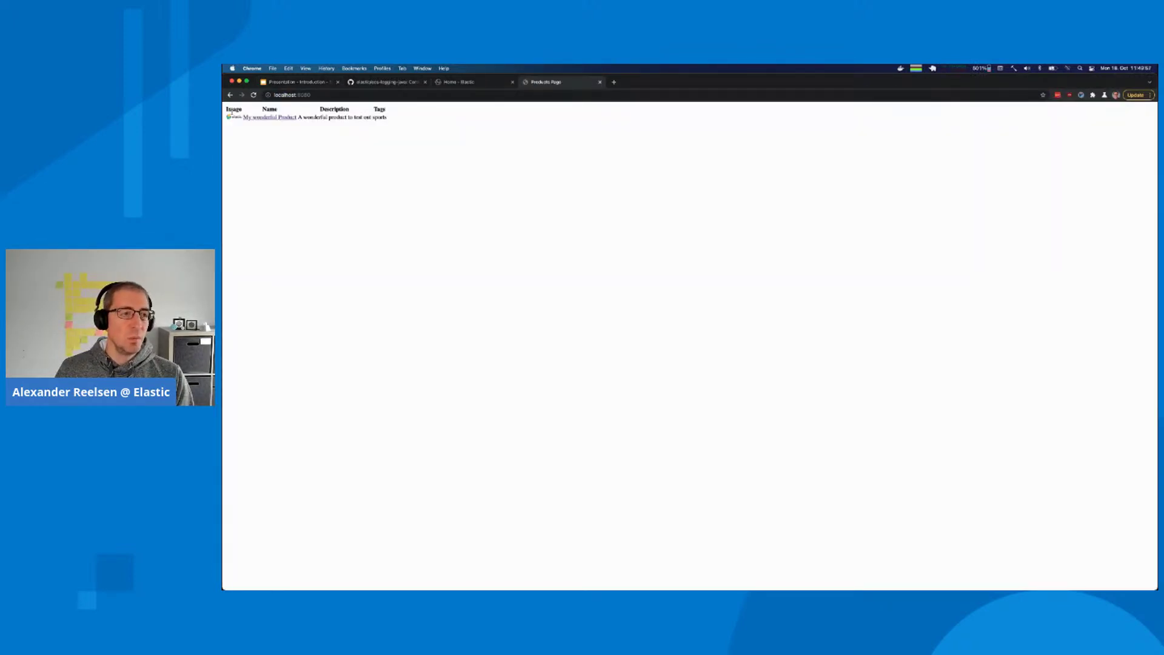
left_click(273, 117)
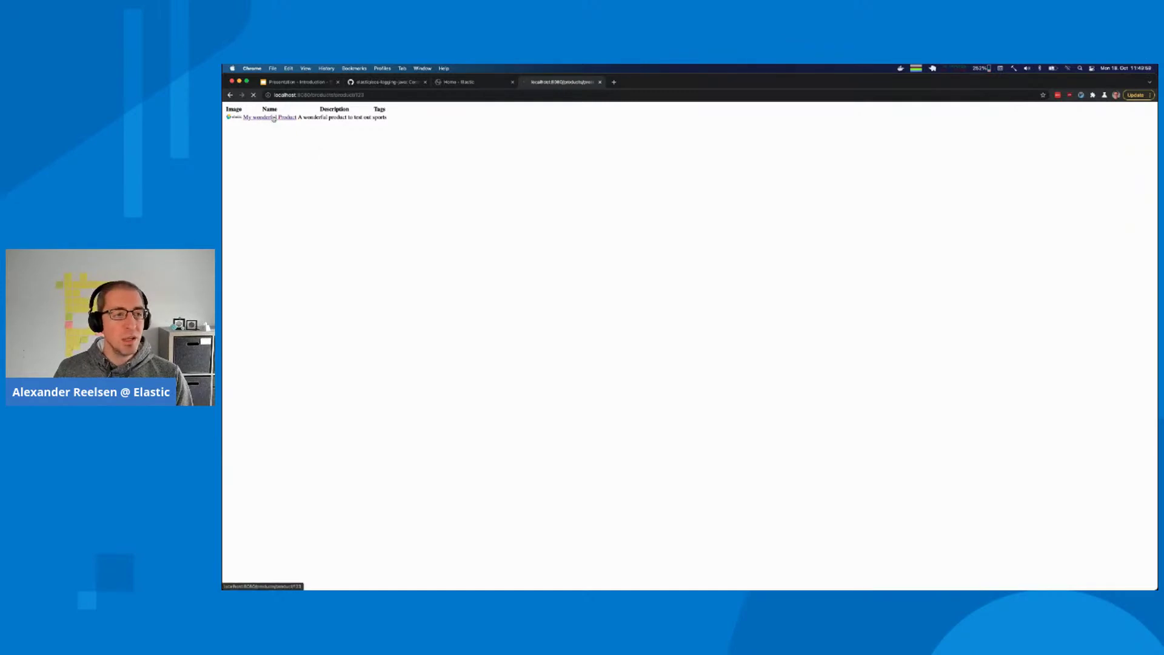
key("super+Tab")
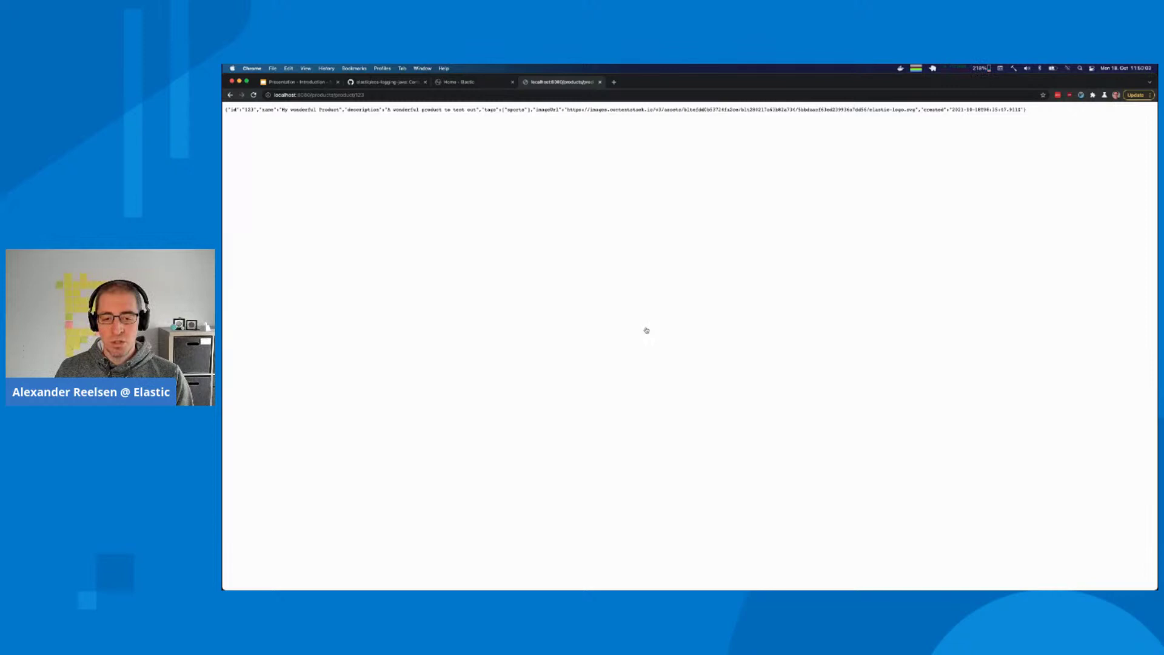
key("super+Tab")
Rerun the saved 'wonder' curl command from McFly history to create product 123.
key("ctrl+r")
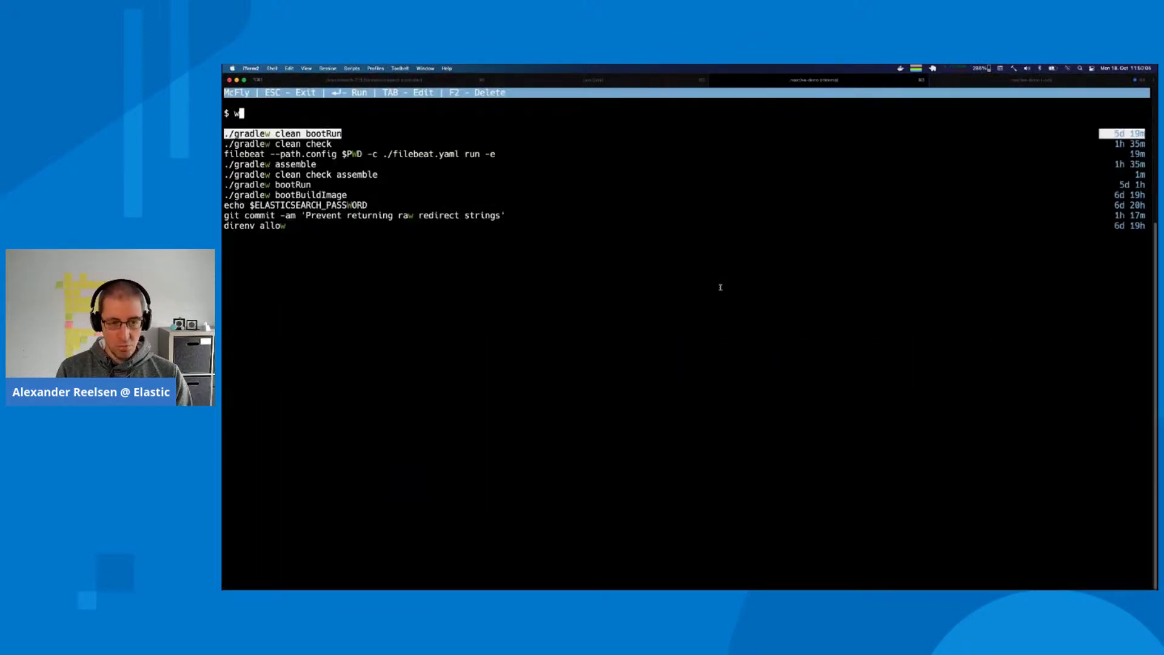
type("wonder")
key("Return")
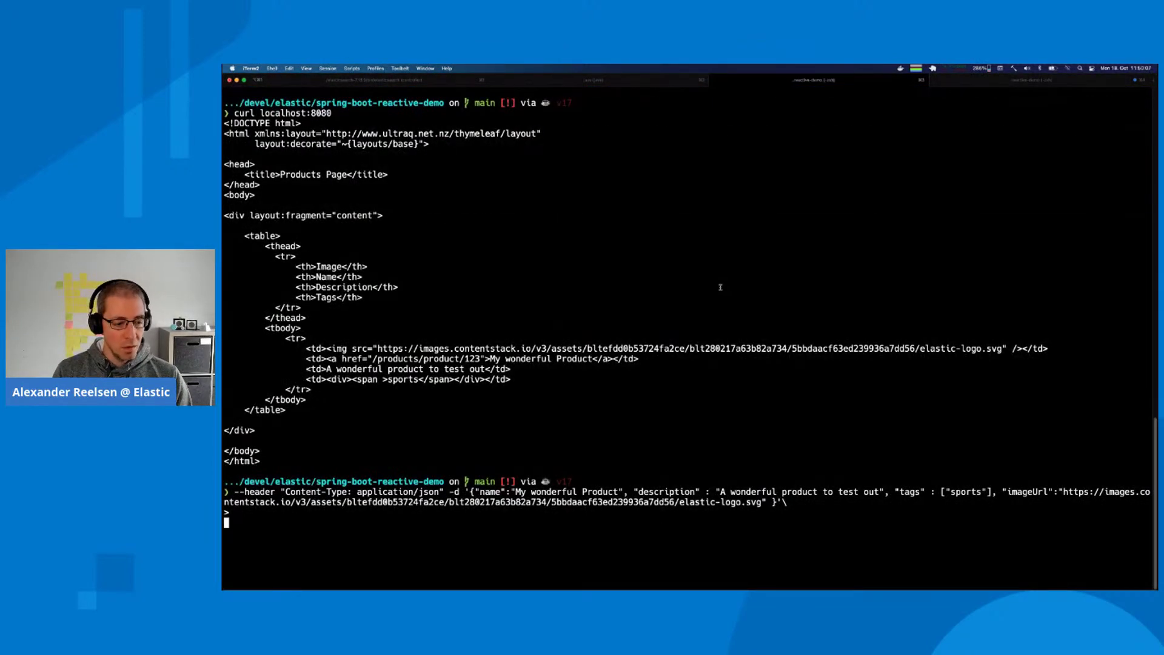
Rerun the saved search for Wonderful products from history.
key("ctrl+r")
type("wodn")
key("BackSpace")
key("BackSpace")
key("BackSpace")
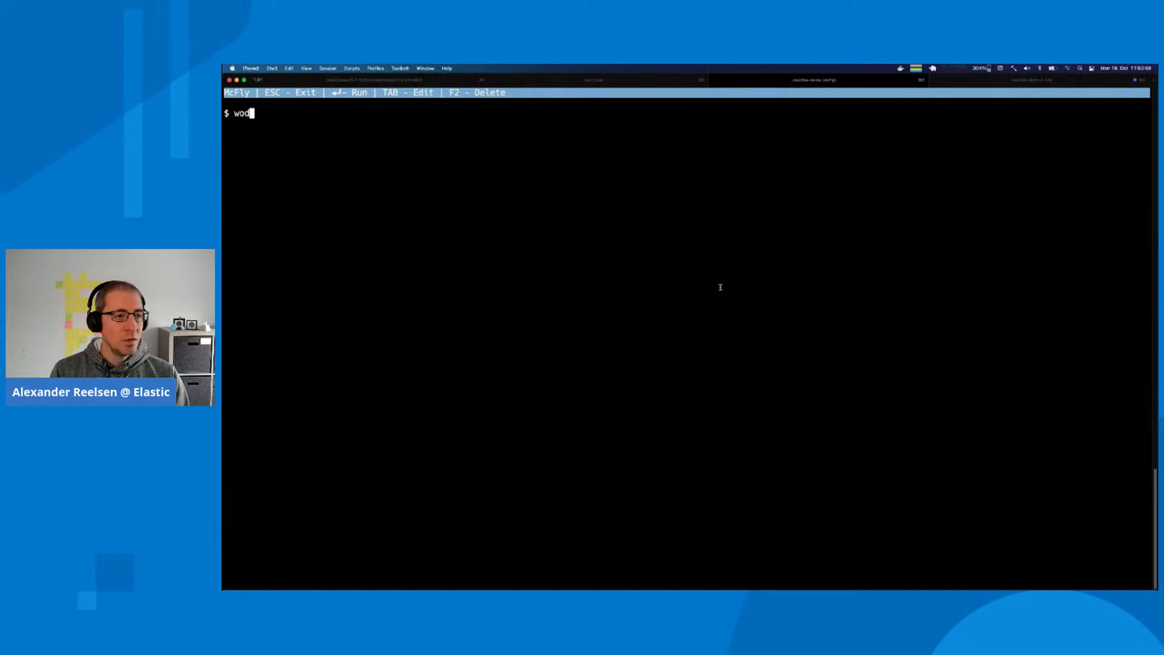
type("onderfu")
key("Down")
key("Return")
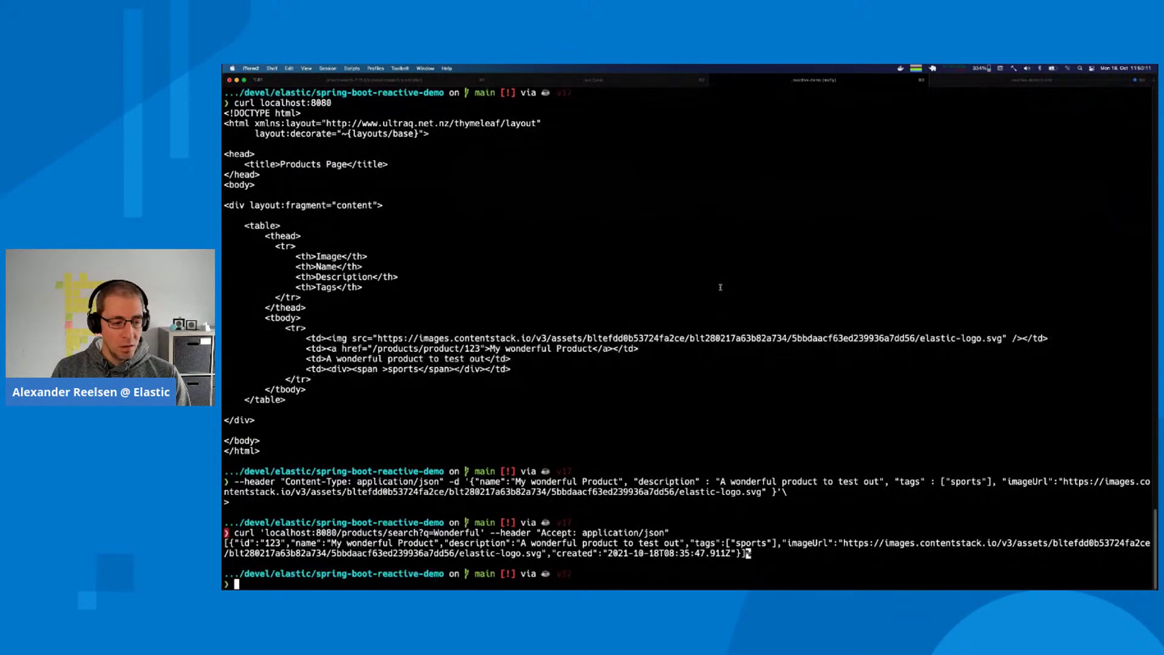
Rerun the PUT request updating product 123, getting HTTP/1.1 200 OK.
key("ctrl+r")
type("wonder")
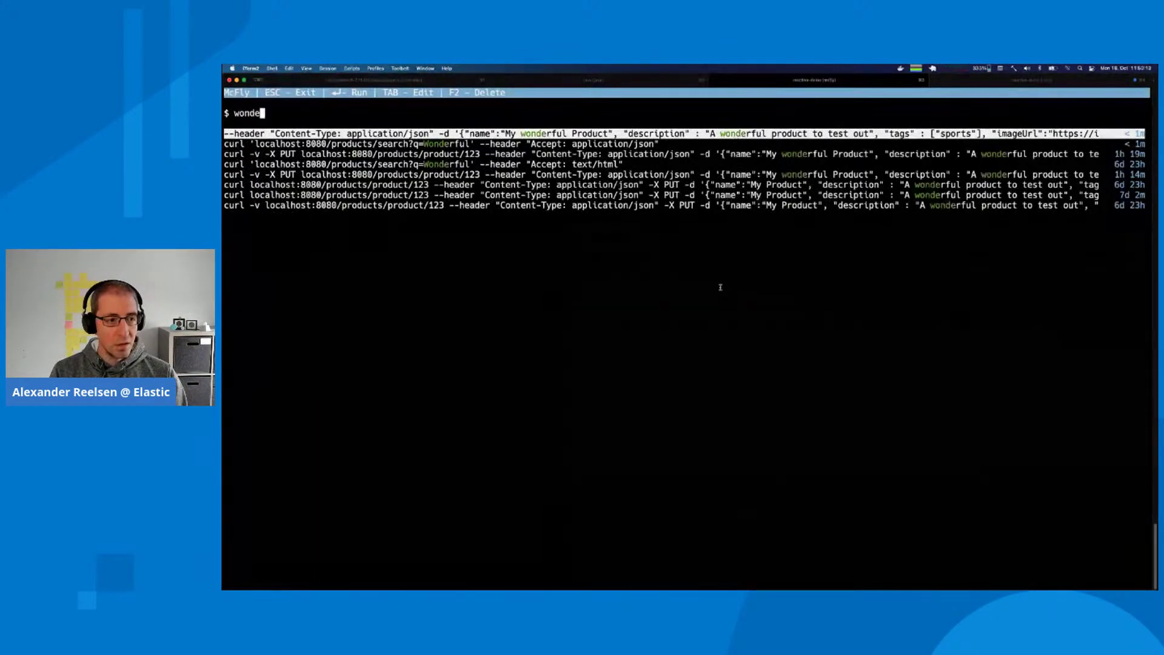
key("Down")
key("Down")
key("Return")
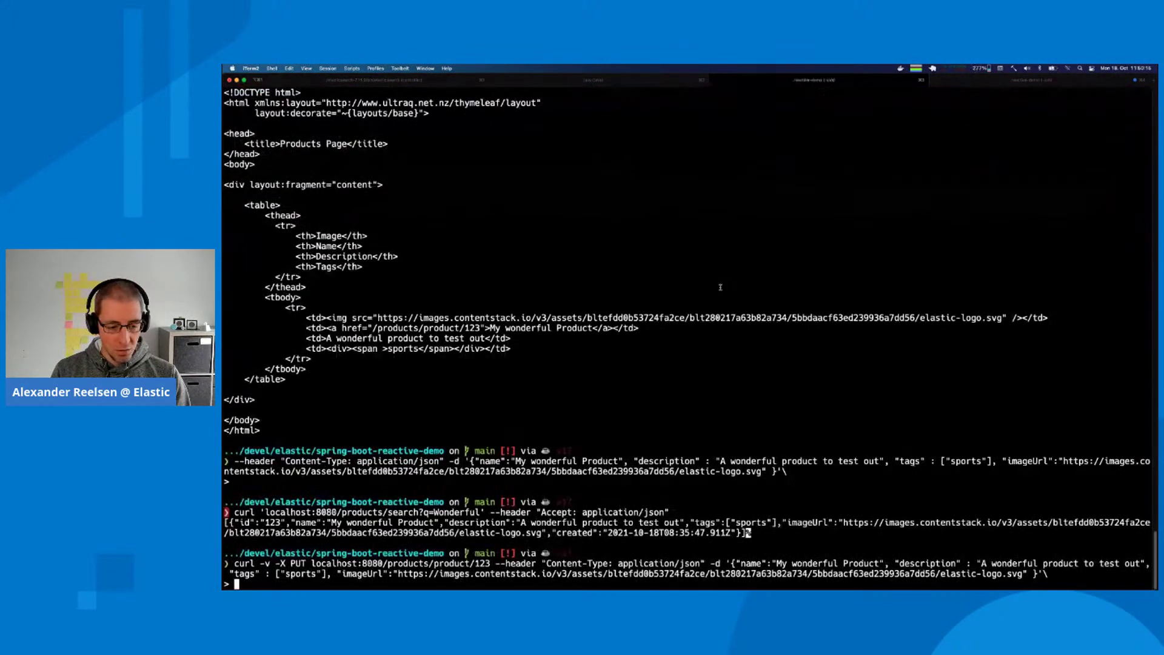
key("Return")
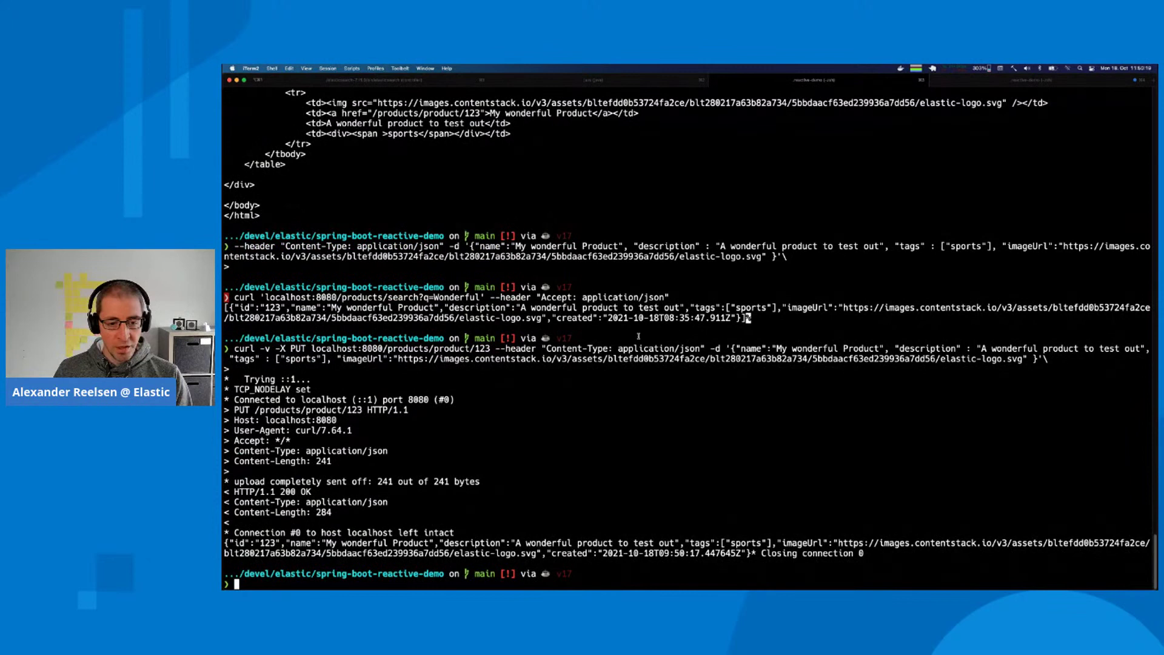
Highlight the product 123 path, the sent JSON body and the returned product JSON.
double_click(424, 348)
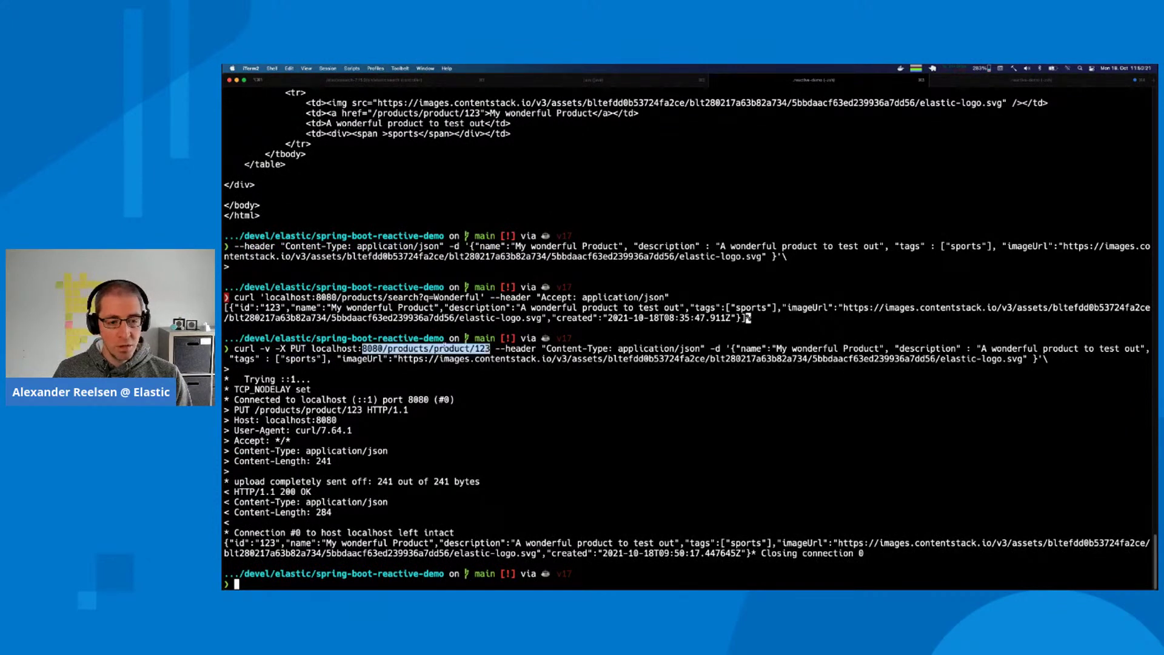
double_click(556, 368)
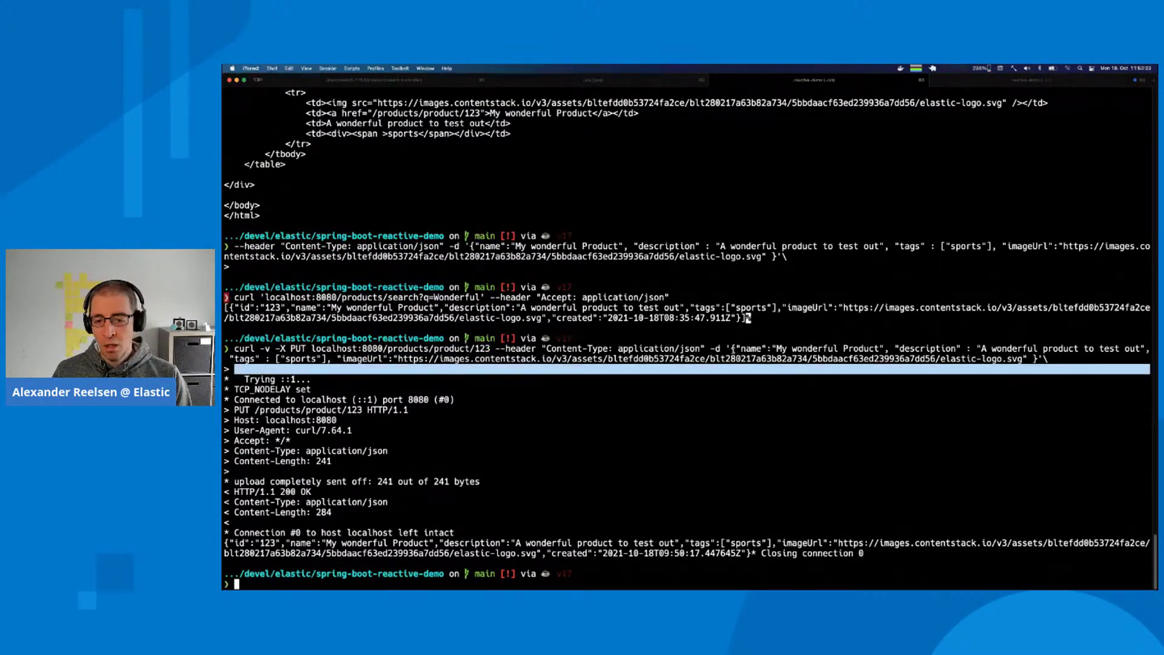
left_click_drag(732, 349, 1028, 358)
left_click(1029, 358)
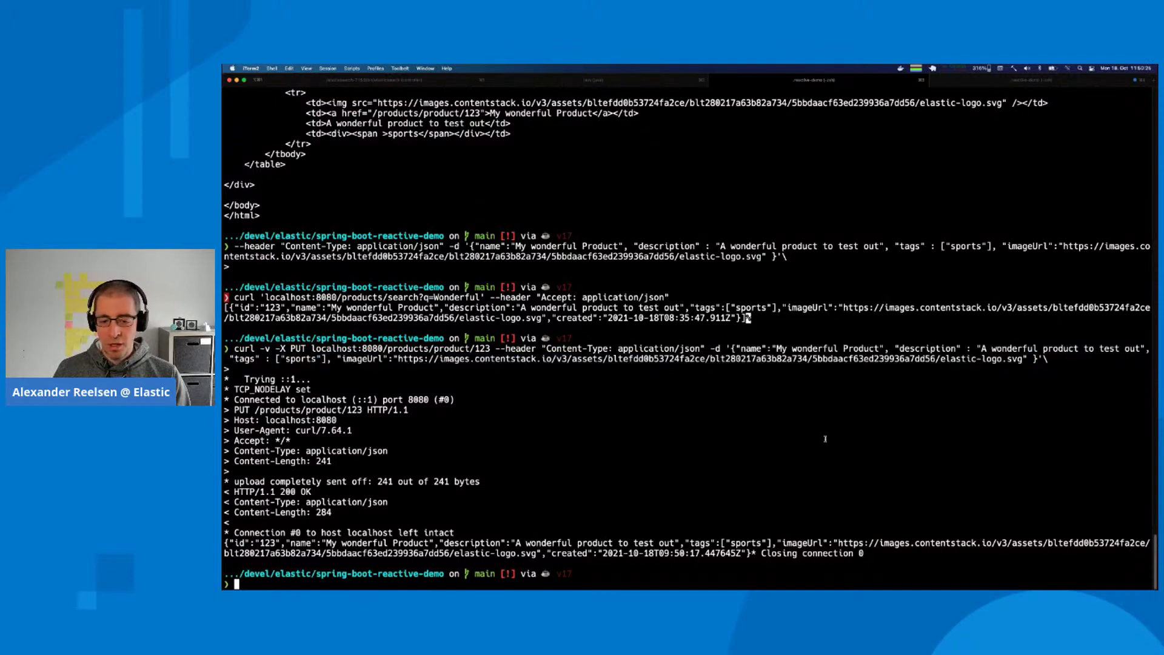
left_click_drag(753, 554, 224, 542)
left_click(224, 542)
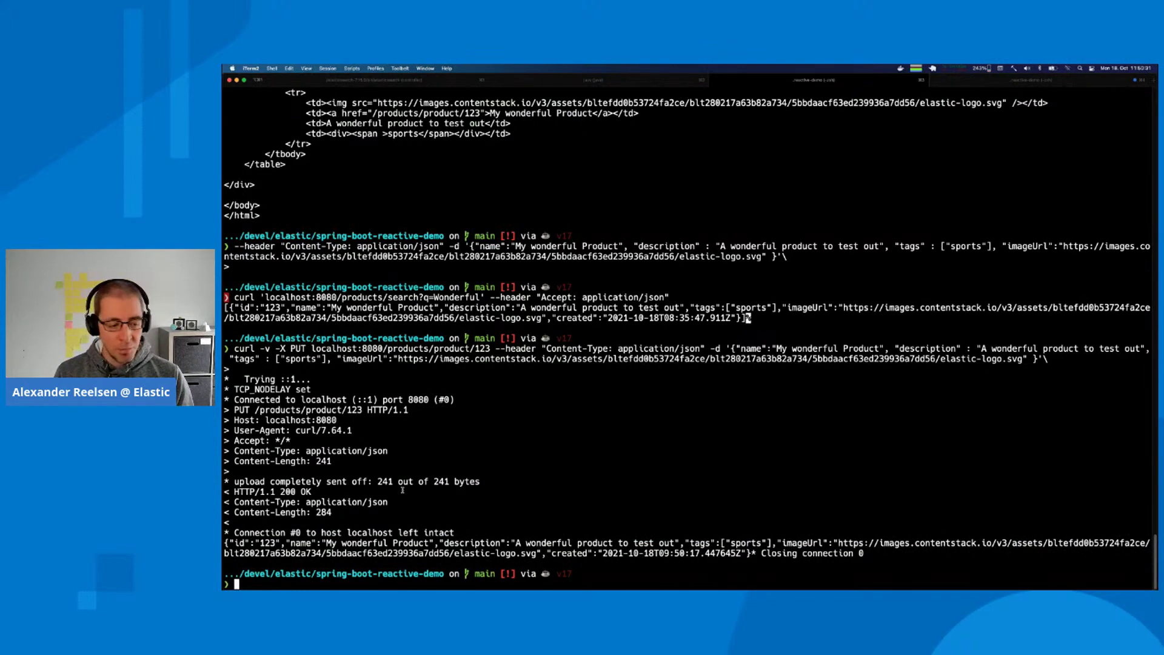
Rerun the q= Wonderful search without the Accept header, returning one match.
key("ctrl+r")
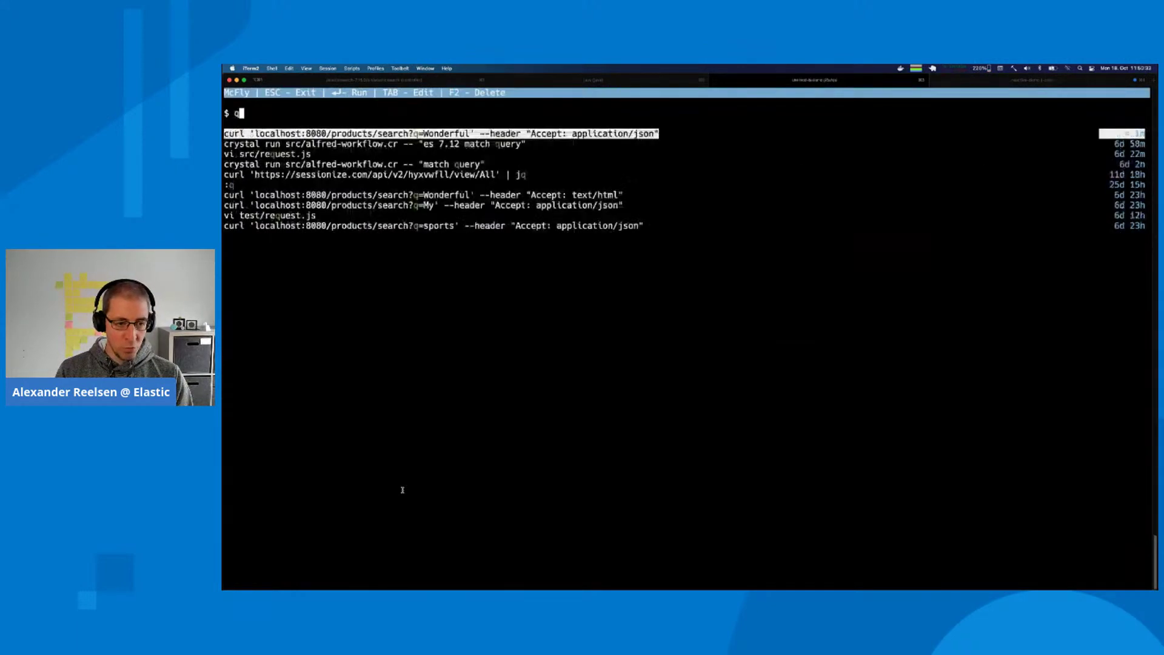
type("q=")
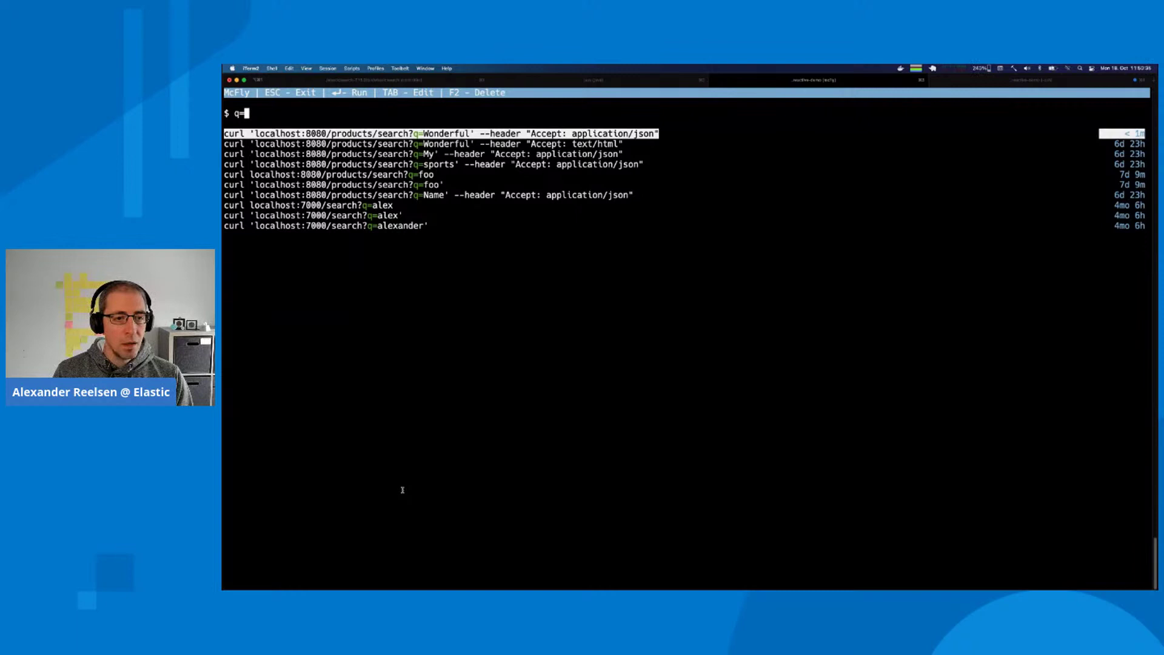
key("Tab")
key("ctrl+l")
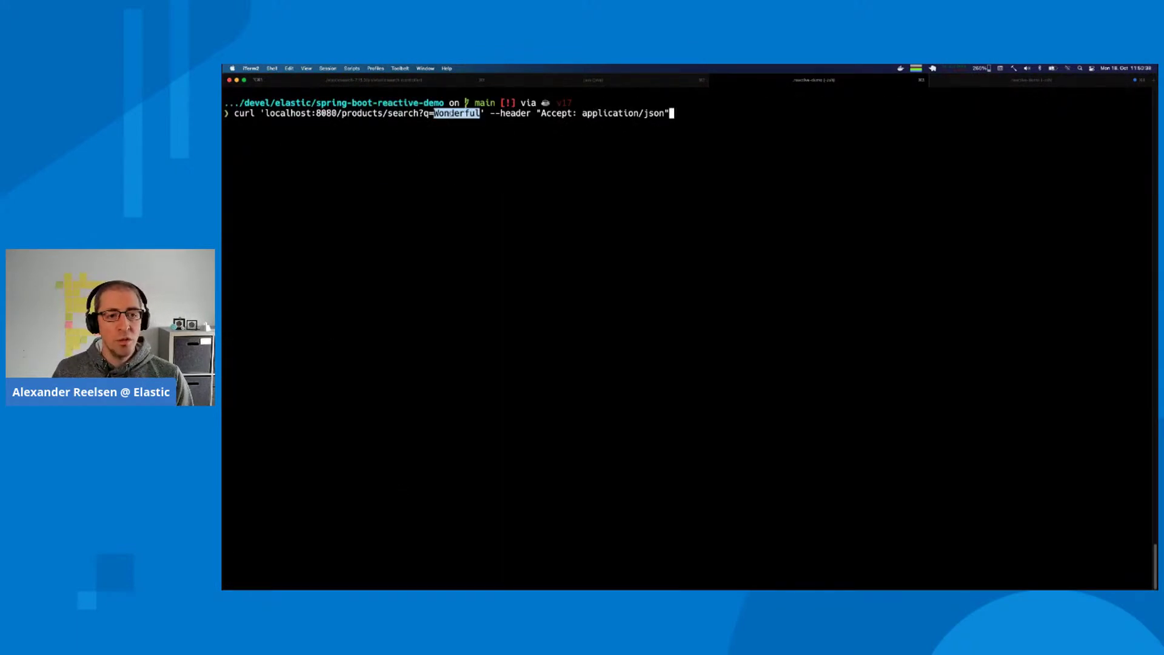
triple_click(450, 113)
key("BackSpace")
key("BackSpace")
key("BackSpace")
key("BackSpace")
key("BackSpace")
key("BackSpace")
key("BackSpace")
key("BackSpace")
key("BackSpace")
key("BackSpace")
key("BackSpace")
key("BackSpace")
key("BackSpace")
key("BackSpace")
key("BackSpace")
key("BackSpace")
key("BackSpace")
key("BackSpace")
key("BackSpace")
key("BackSpace")
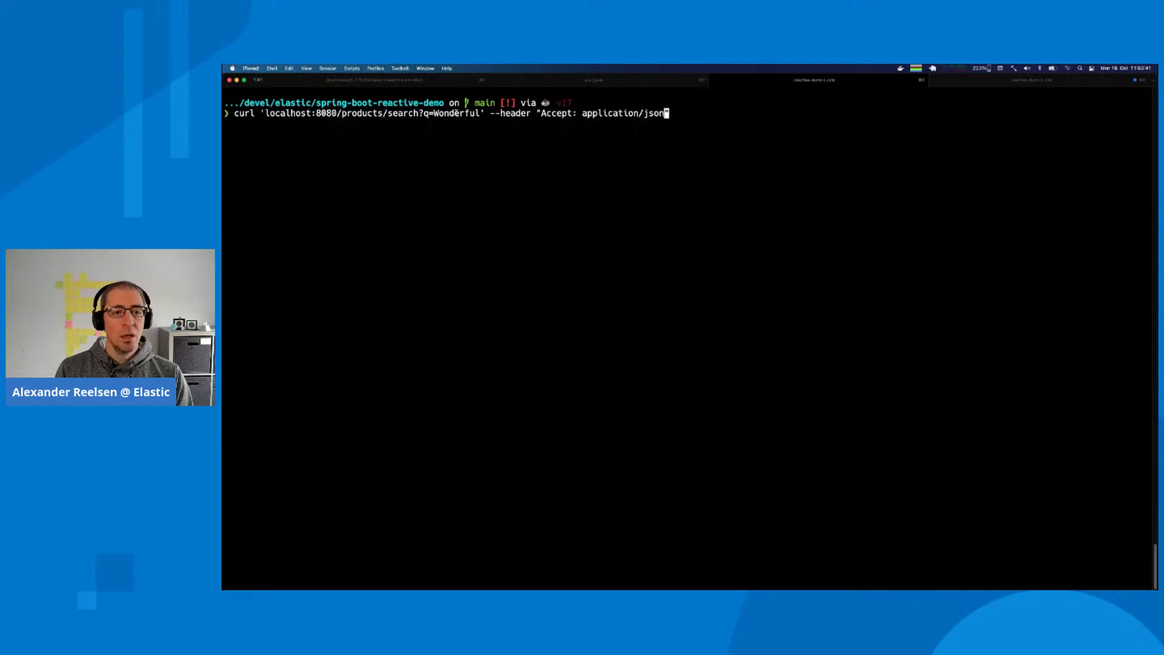
key("BackSpace")
key("BackSpace")
key("BackSpace")
key("BackSpace")
key("BackSpace")
key("BackSpace")
key("BackSpace")
key("Return")
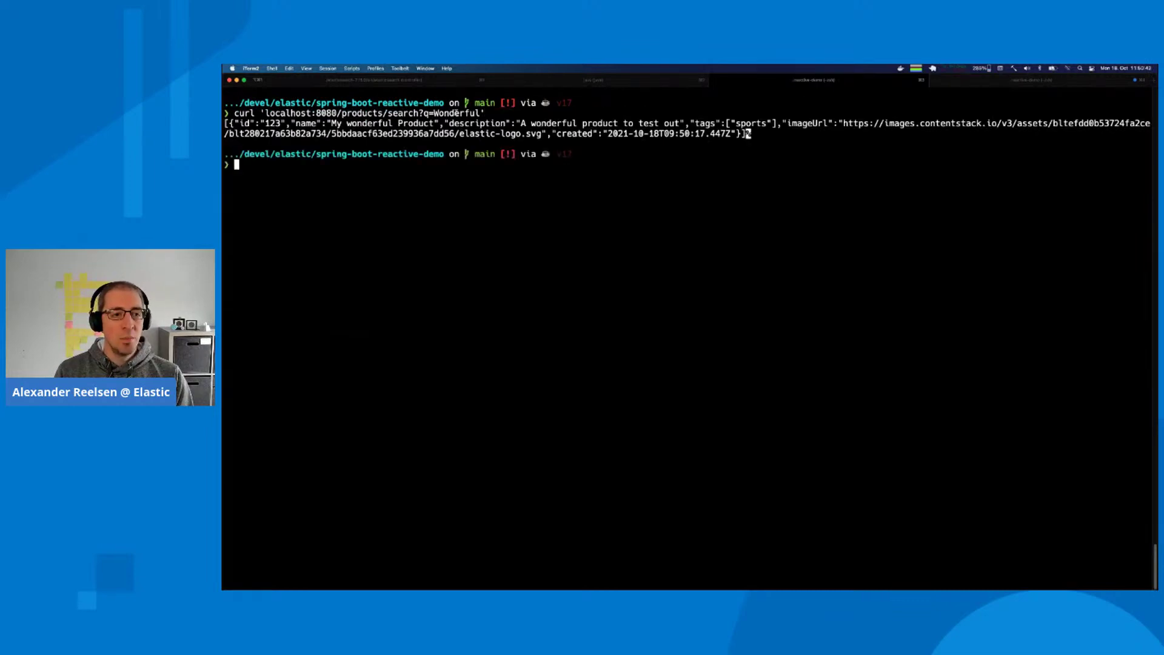
Rerun the search for Wonderful123, getting an empty result, then go to the Spring Boot log tab.
key("Up")
key("Left")
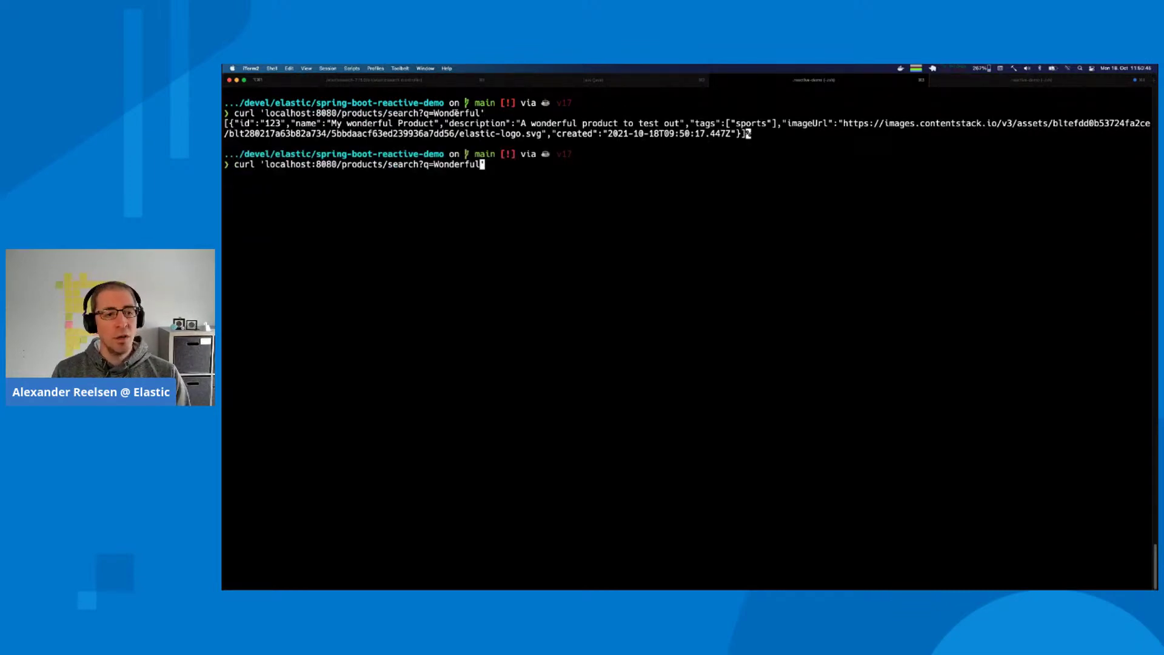
type("123")
key("Return")
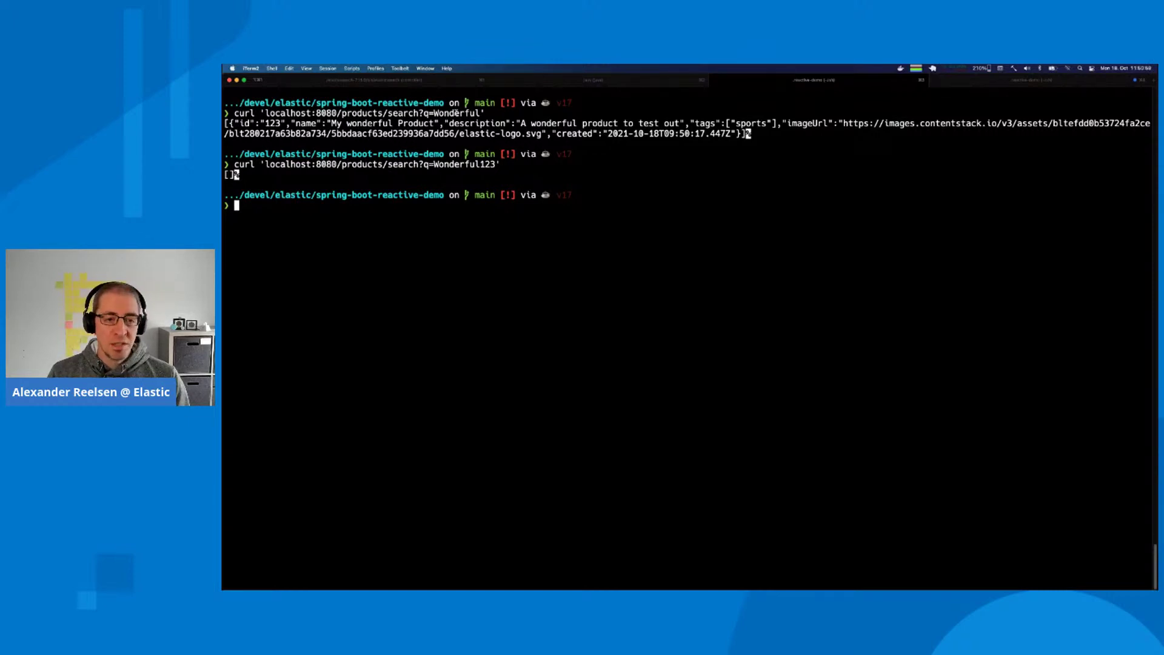
key("super+Left")
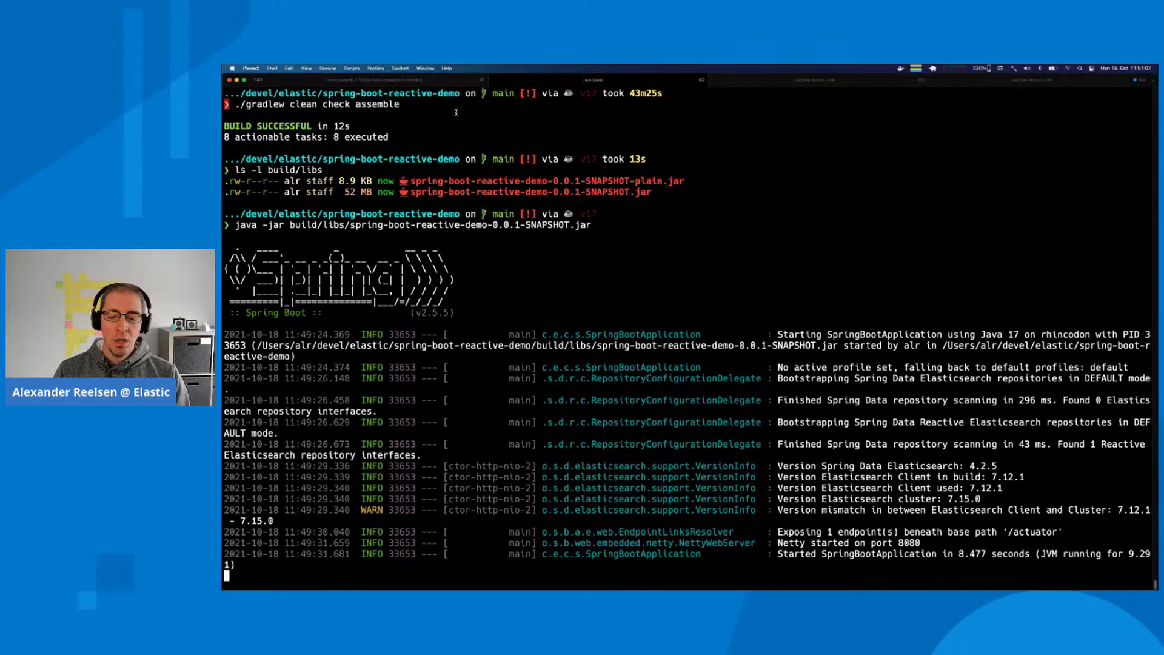
Edit the previous curl command to request localhost:8080/exception and run it.
key("super+Right")
key("Up")
key("BackSpace")
key("BackSpace")
key("BackSpace")
key("BackSpace")
key("BackSpace")
key("BackSpace")
key("BackSpace")
key("BackSpace")
key("BackSpace")
key("BackSpace")
key("BackSpace")
key("BackSpace")
key("BackSpace")
key("BackSpace")
key("BackSpace")
key("BackSpace")
key("BackSpace")
key("BackSpace")
key("BackSpace")
key("BackSpace")
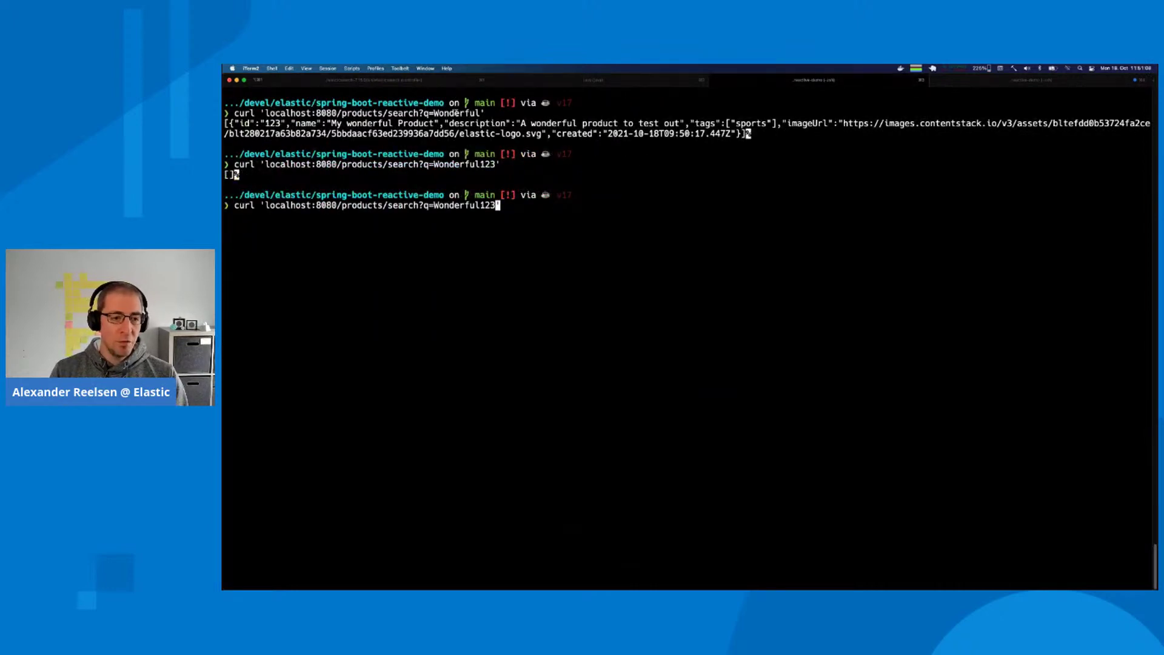
type("e")
key("BackSpace")
key("BackSpace")
key("BackSpace")
key("BackSpace")
key("BackSpace")
key("BackSpace")
key("BackSpace")
key("BackSpace")
key("BackSpace")
key("BackSpace")
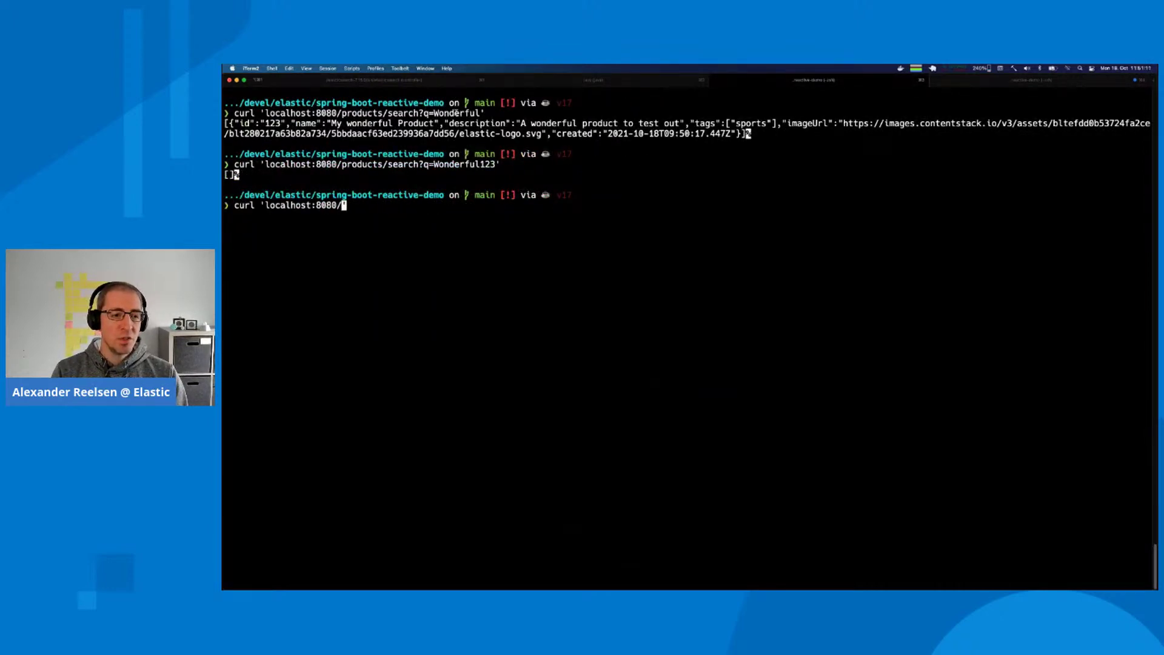
type("exception'")
key("Return")
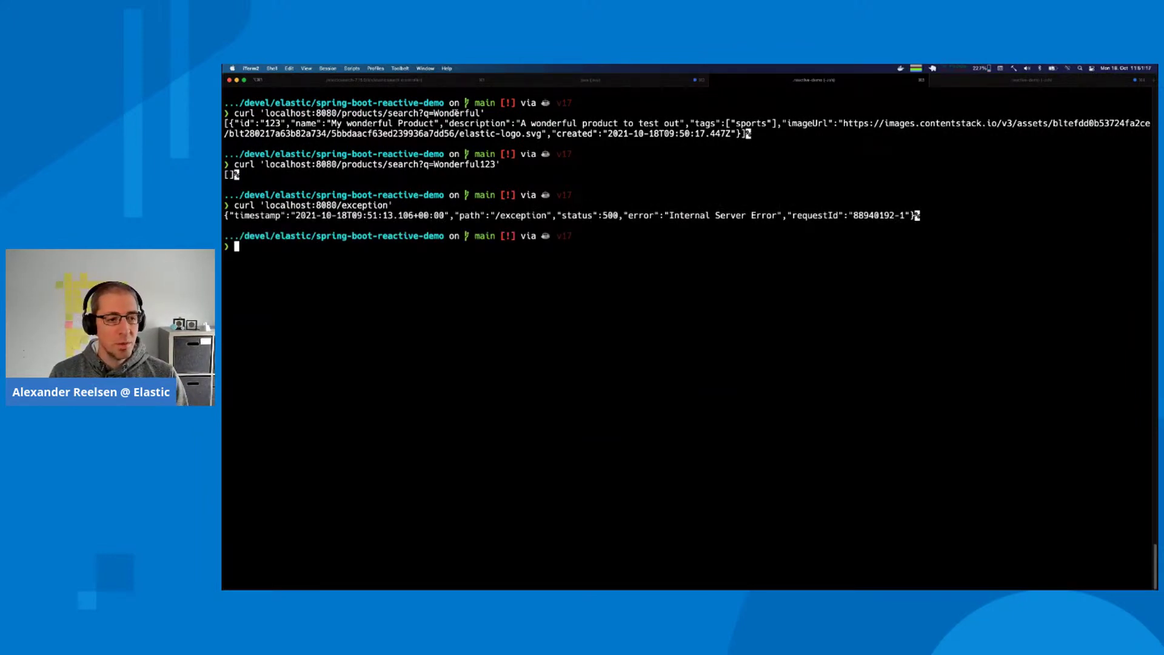
In the app log tab, inspect the RuntimeException 'a wild runtime exception occurs' stack trace.
key("super+2")
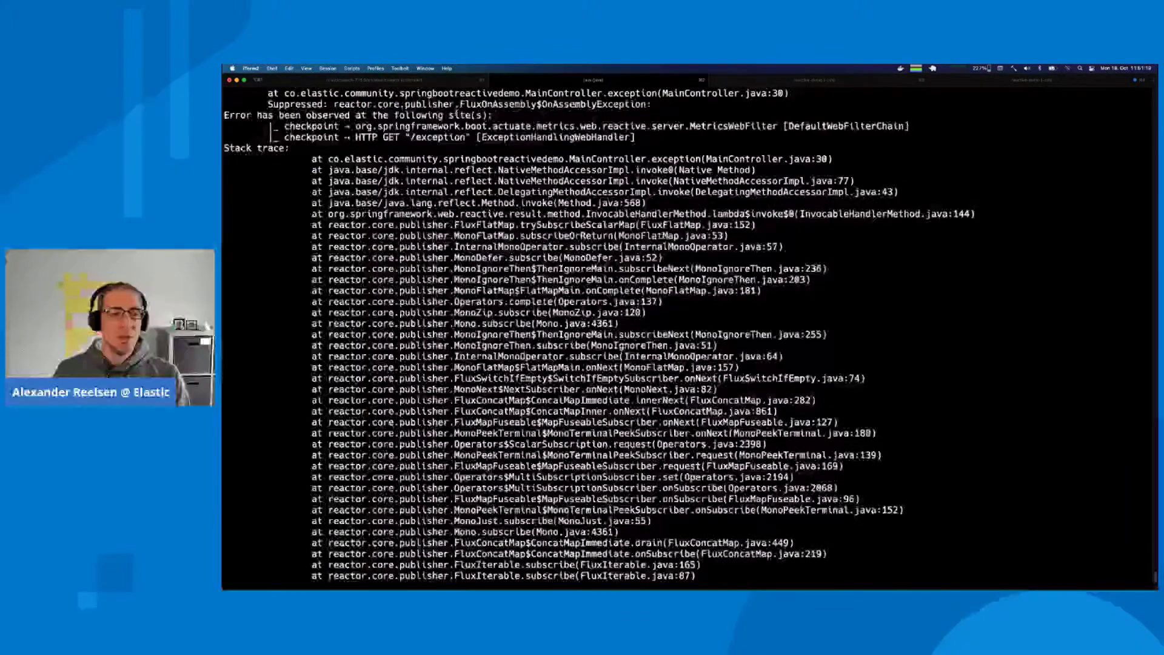
scroll(500, 146, "up", 4)
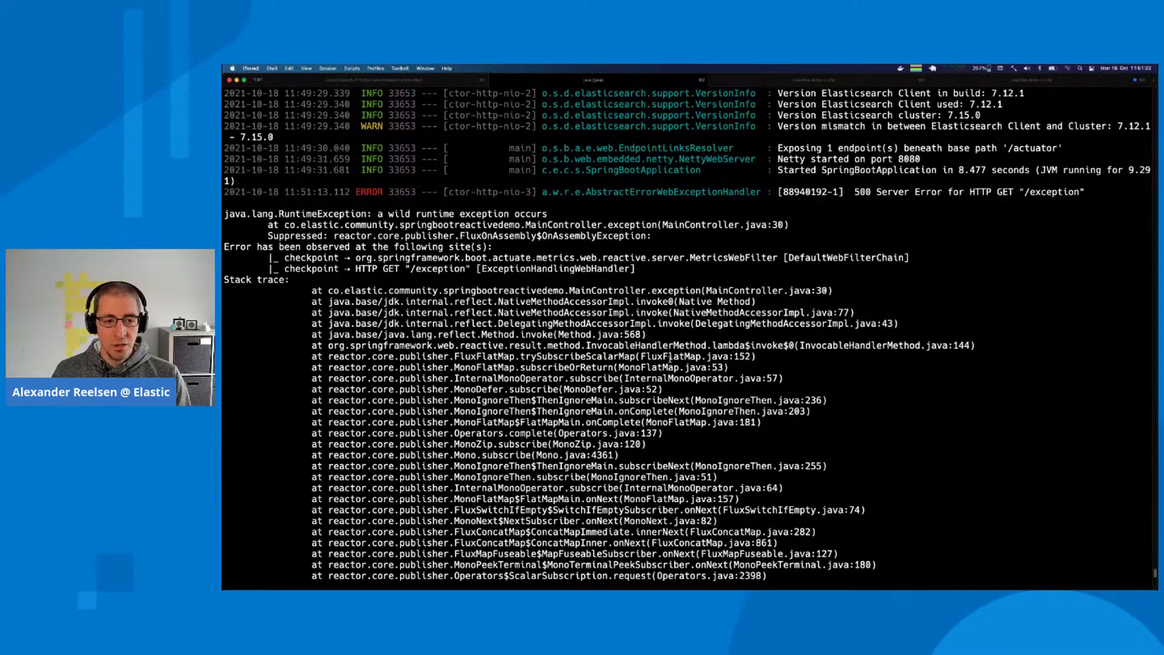
left_click_drag(385, 209, 548, 216)
left_click(548, 216)
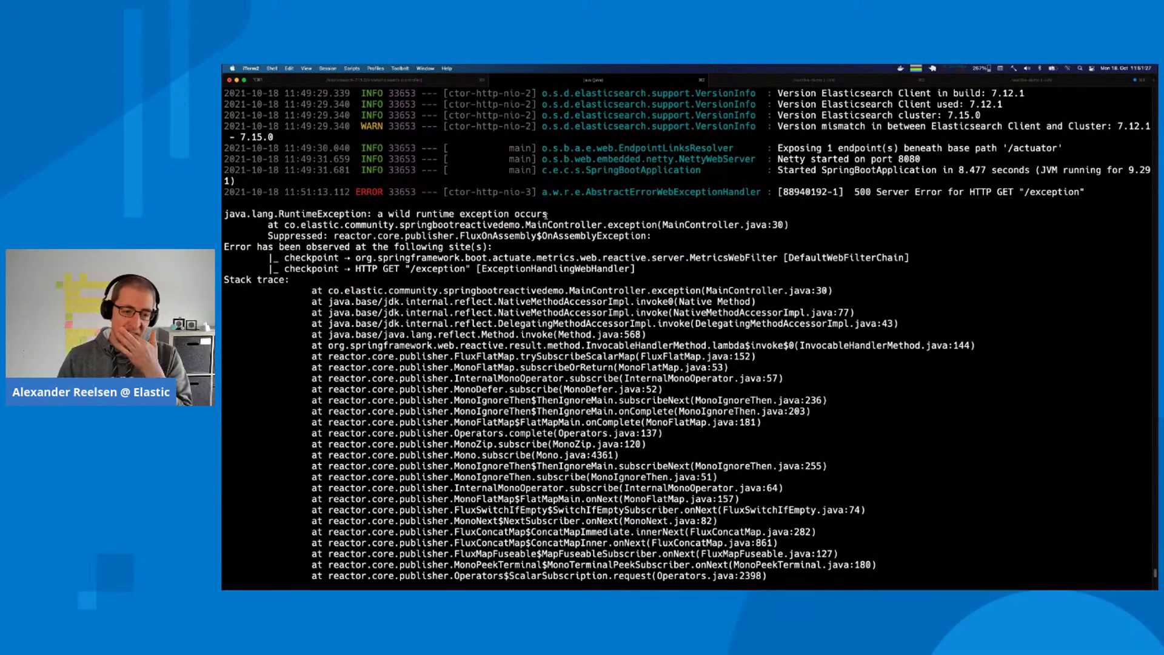
scroll(539, 282, "down", 7)
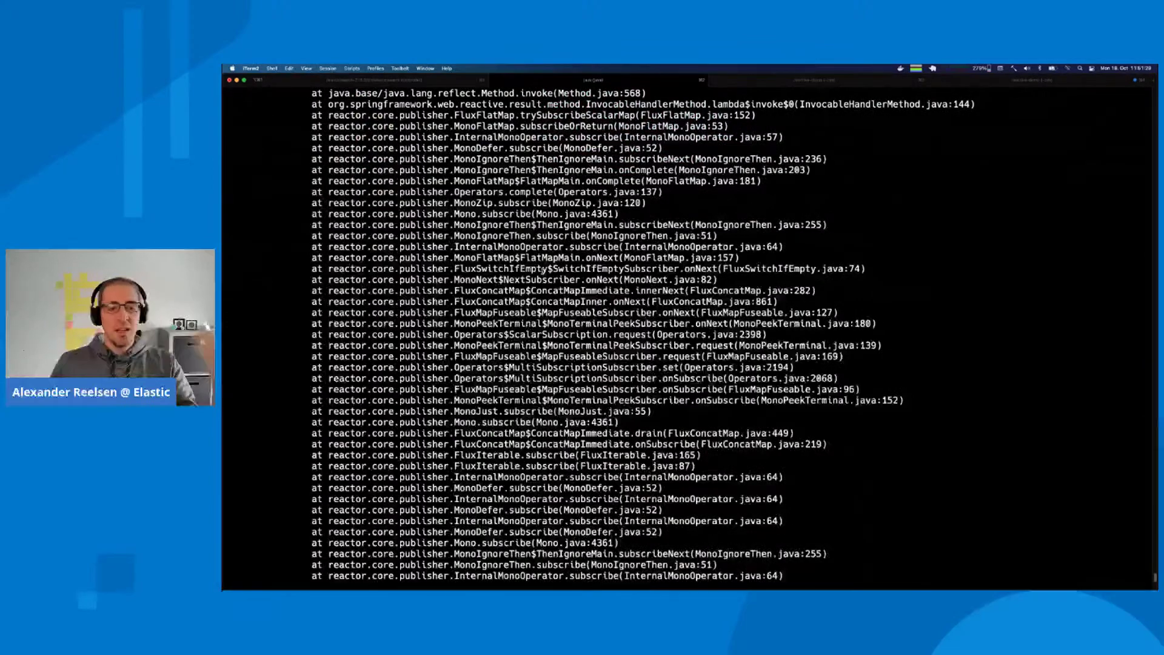
scroll(543, 269, "down", 1)
scroll(543, 268, "down", 10)
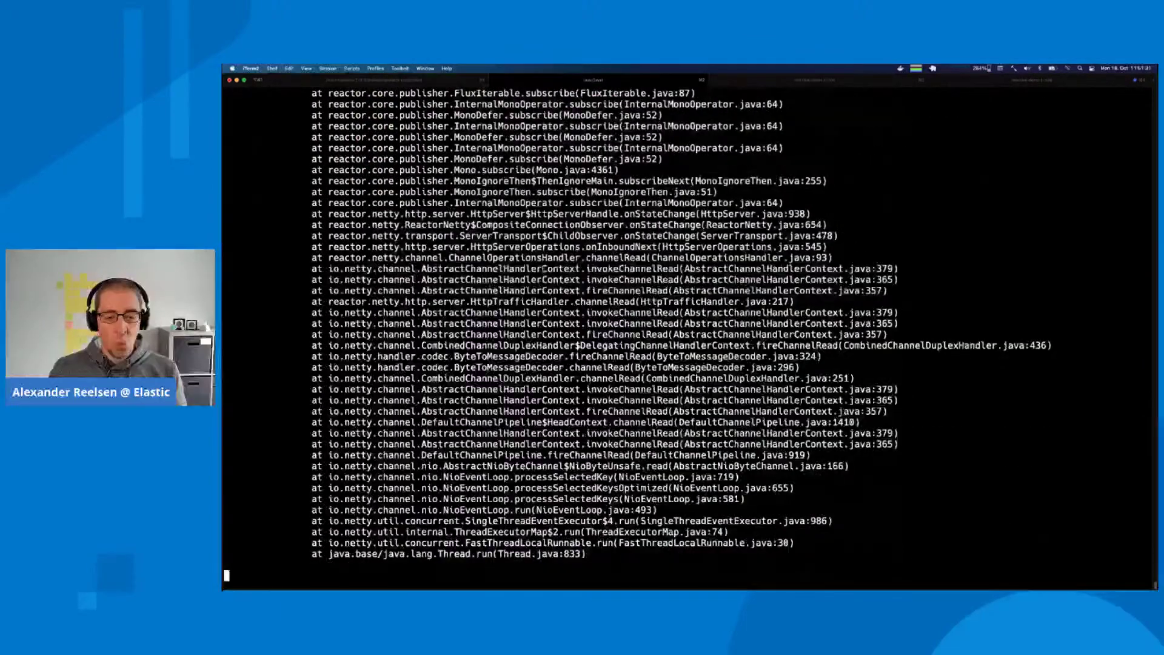
scroll(542, 267, "up", 15)
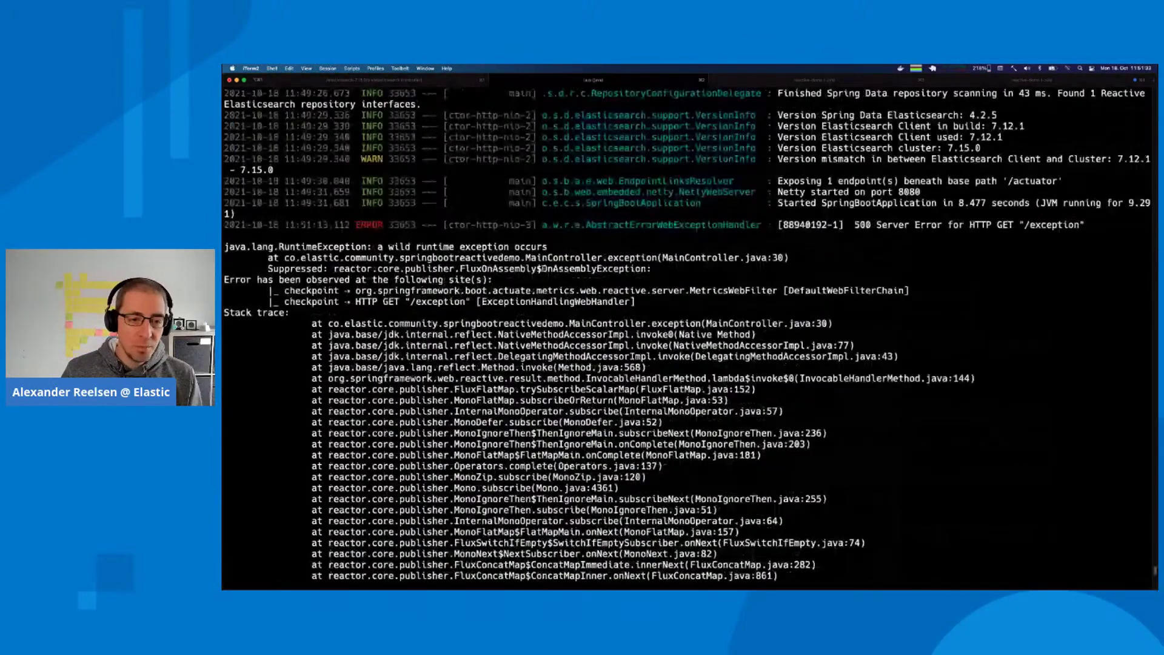
scroll(543, 284, "down", 15)
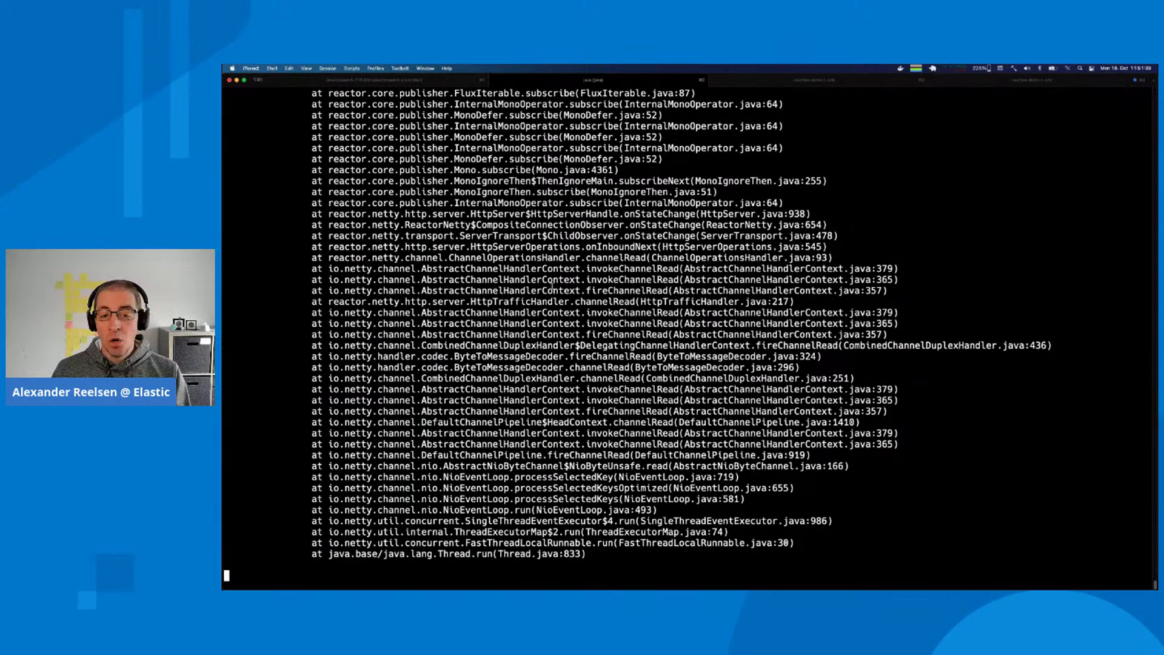
Zoom into the elastic/ecs-logging-java GitHub page and scroll its module list, then return to IntelliJ.
key("super+Tab")
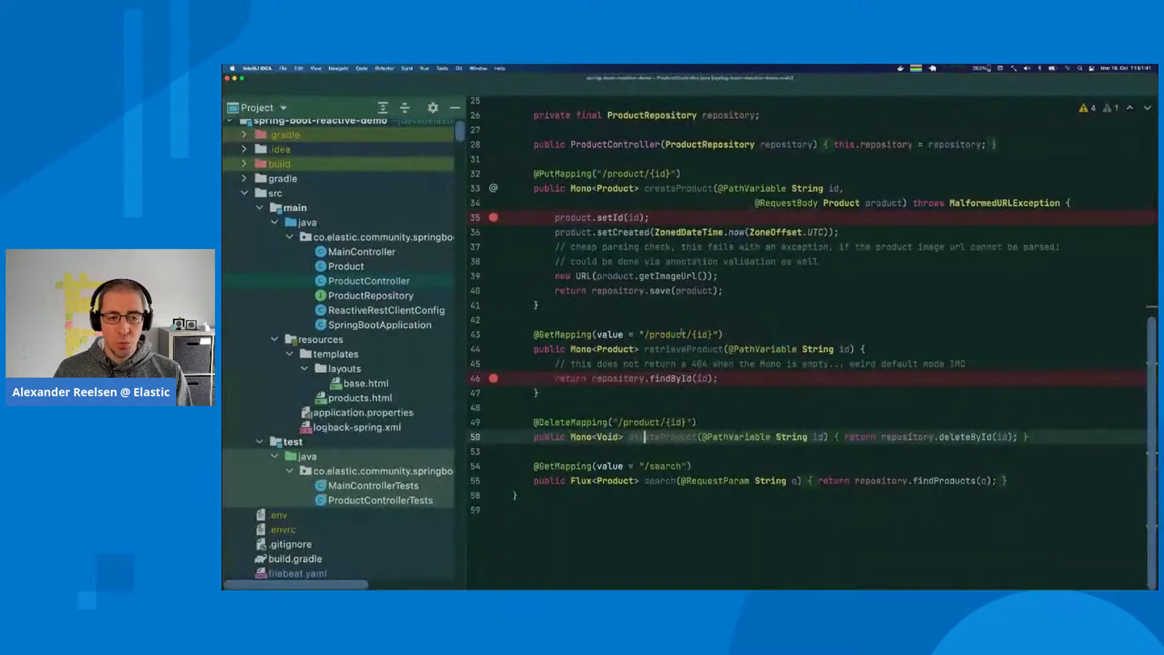
key("super+Tab")
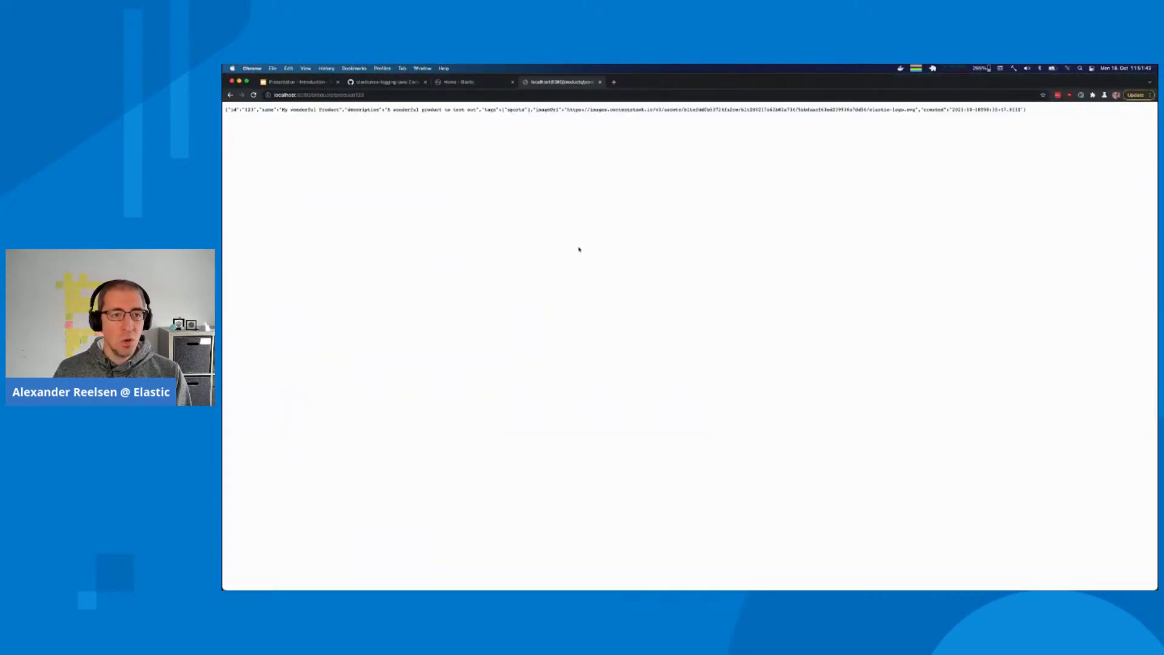
key("super+2")
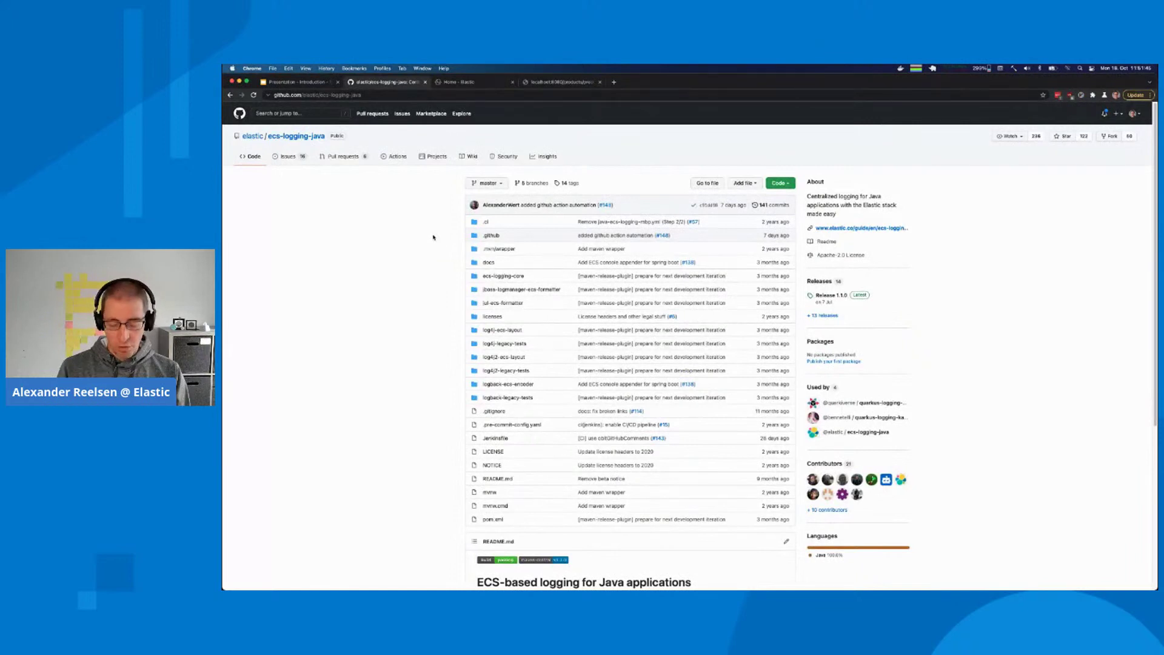
key("super+plus")
key("super+plus")
key("super+plus")
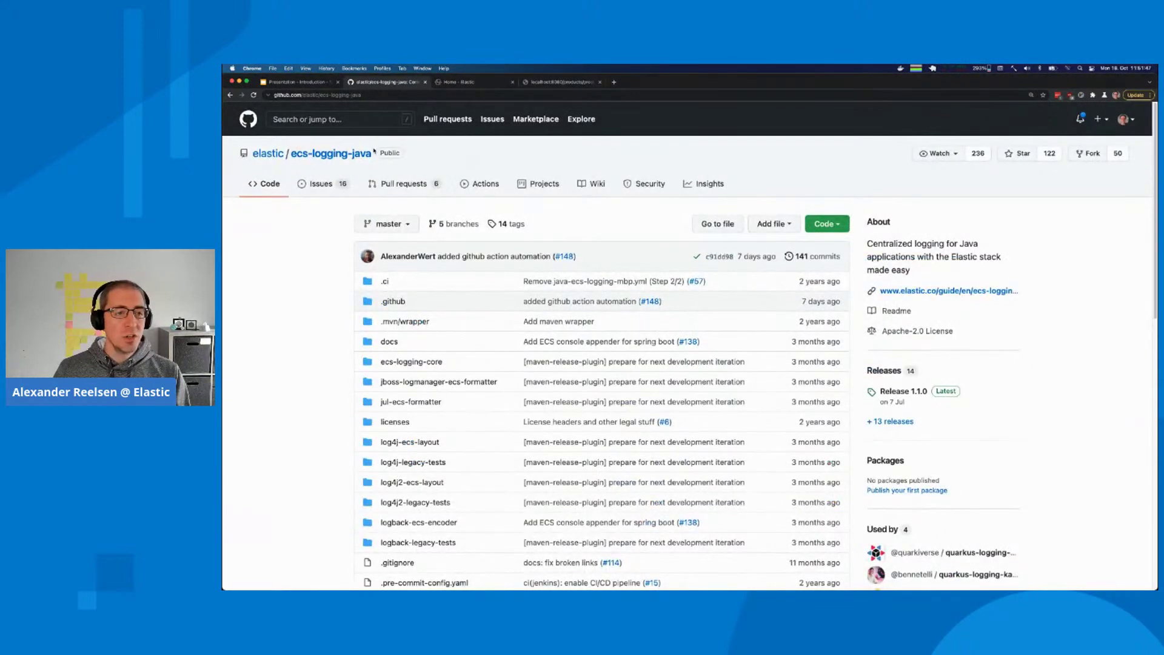
left_click_drag(371, 154, 255, 158)
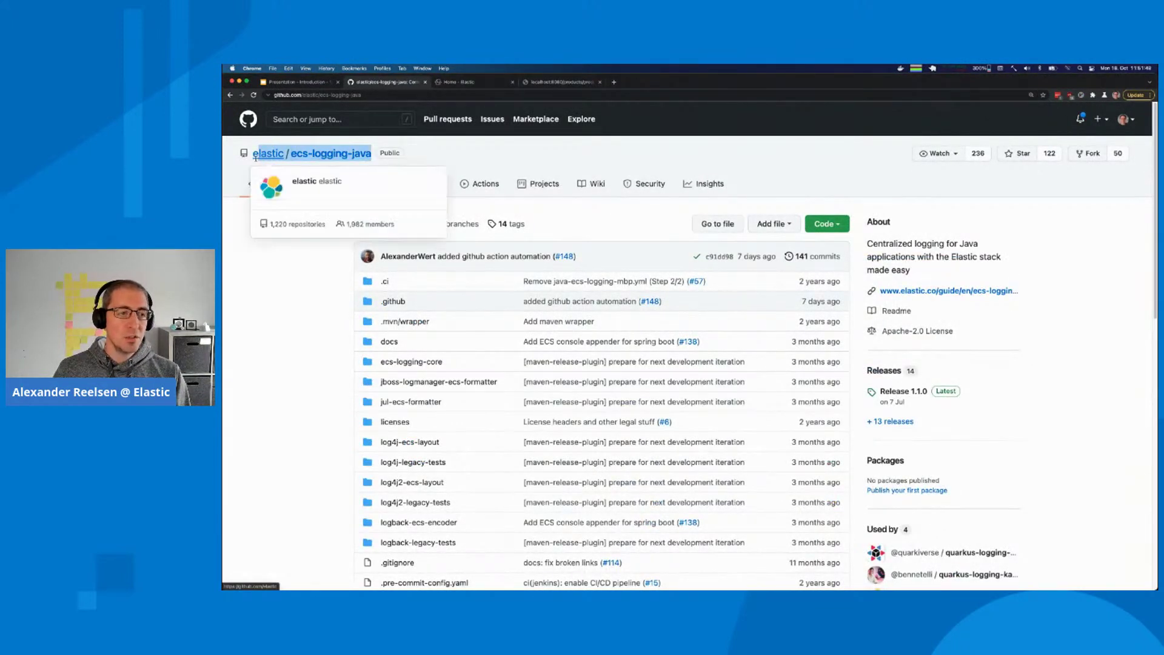
left_click(267, 313)
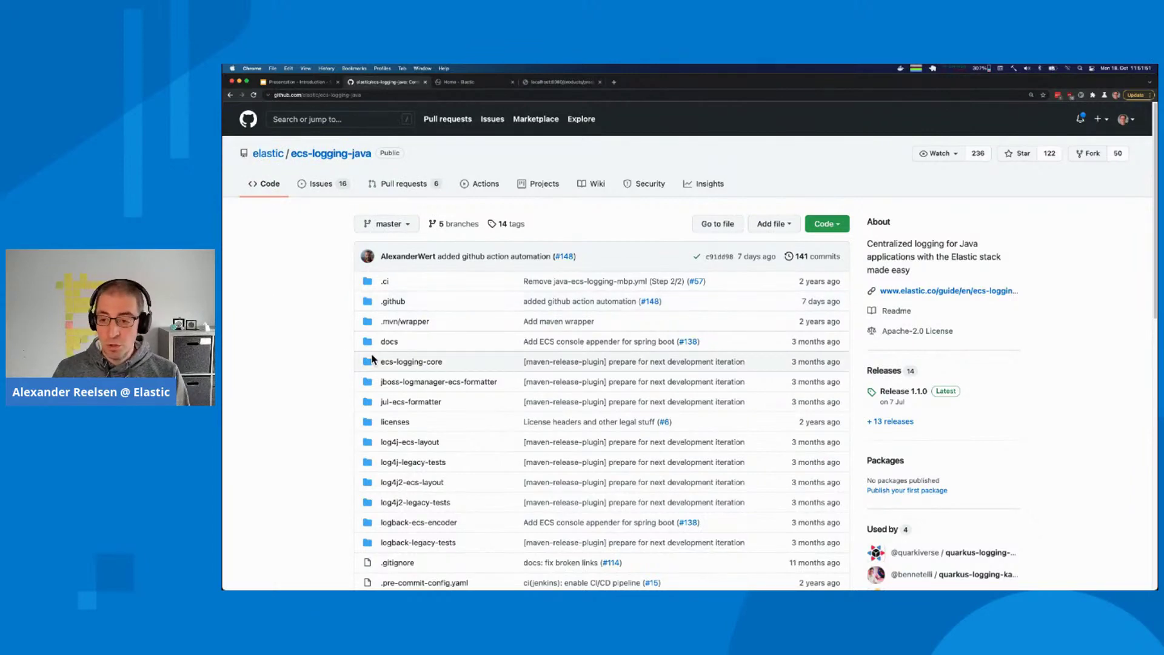
scroll(354, 343, "down", 3)
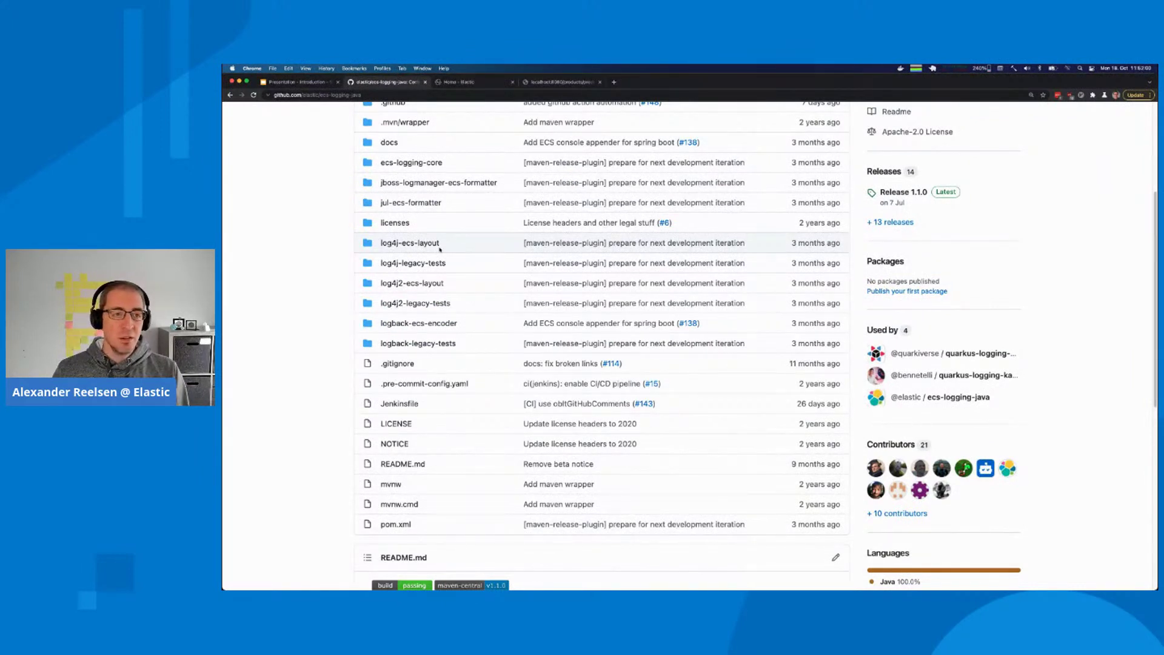
key("super+Tab")
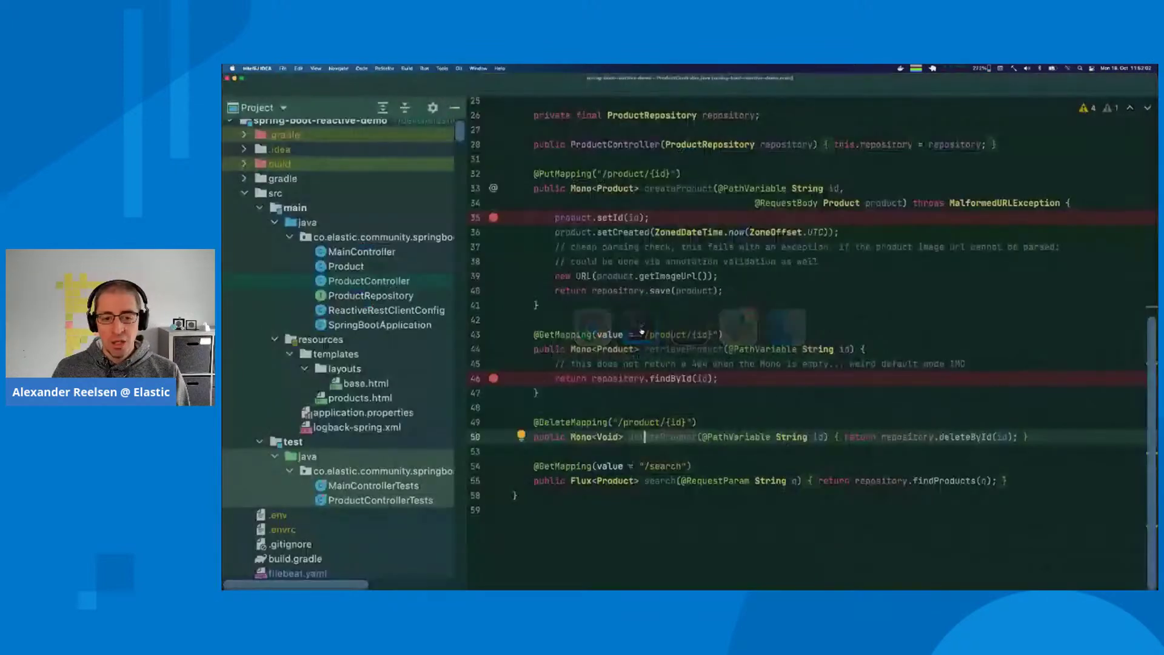
Review application.properties' log file setting and logback-spring.xml's CONSOLE and ECS_JSON_FILE appender-refs.
double_click(369, 412)
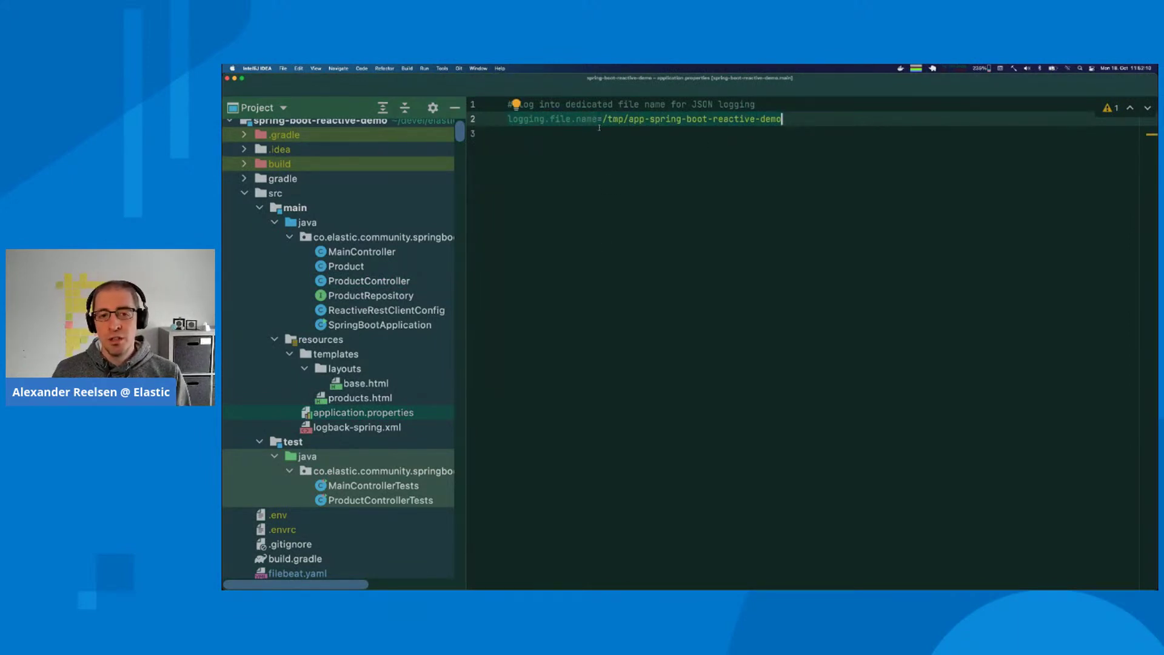
left_click(631, 130)
double_click(407, 429)
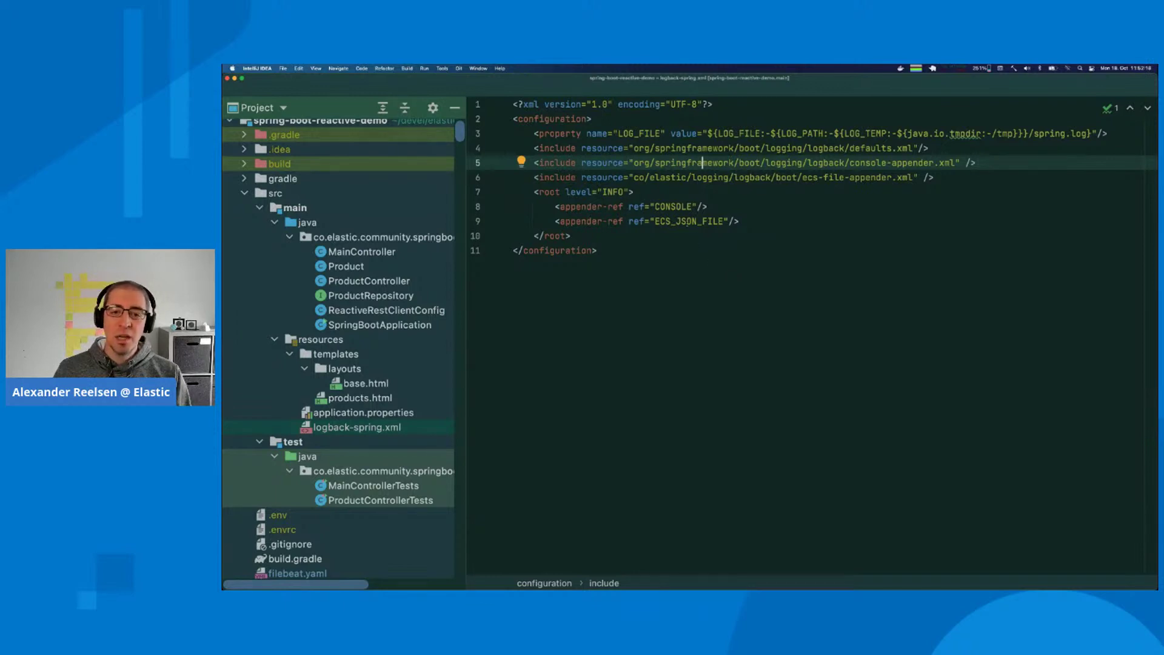
left_click(678, 206)
left_click(687, 210)
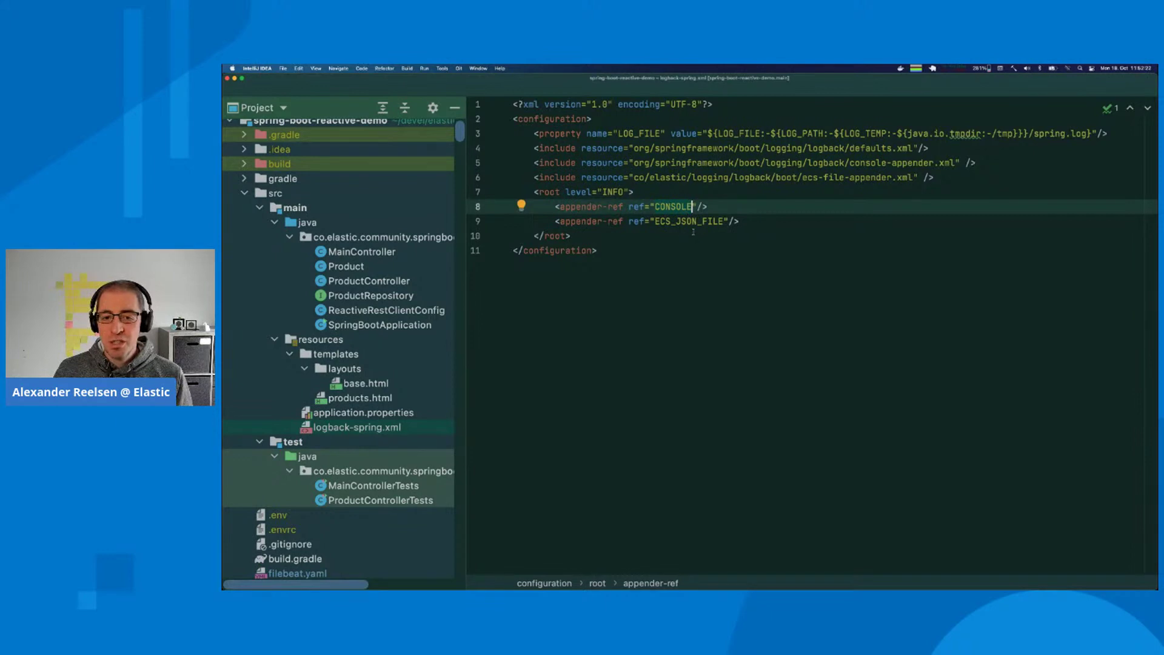
left_click(724, 221)
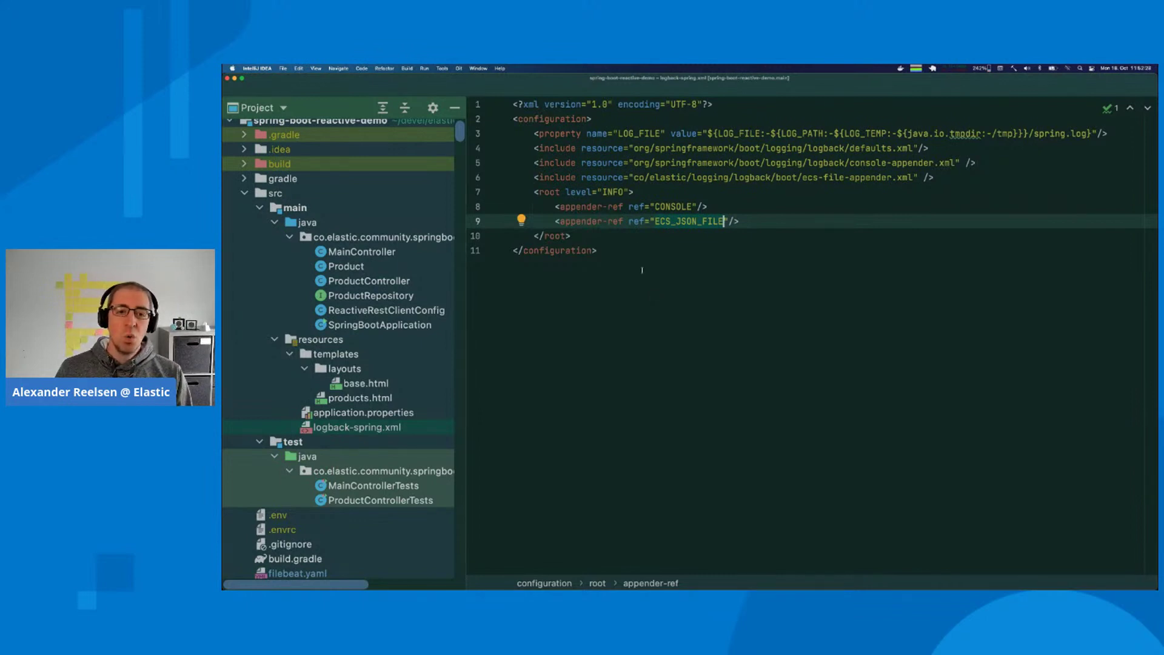
left_click(653, 297)
key("super+Tab")
key("super+Tab")
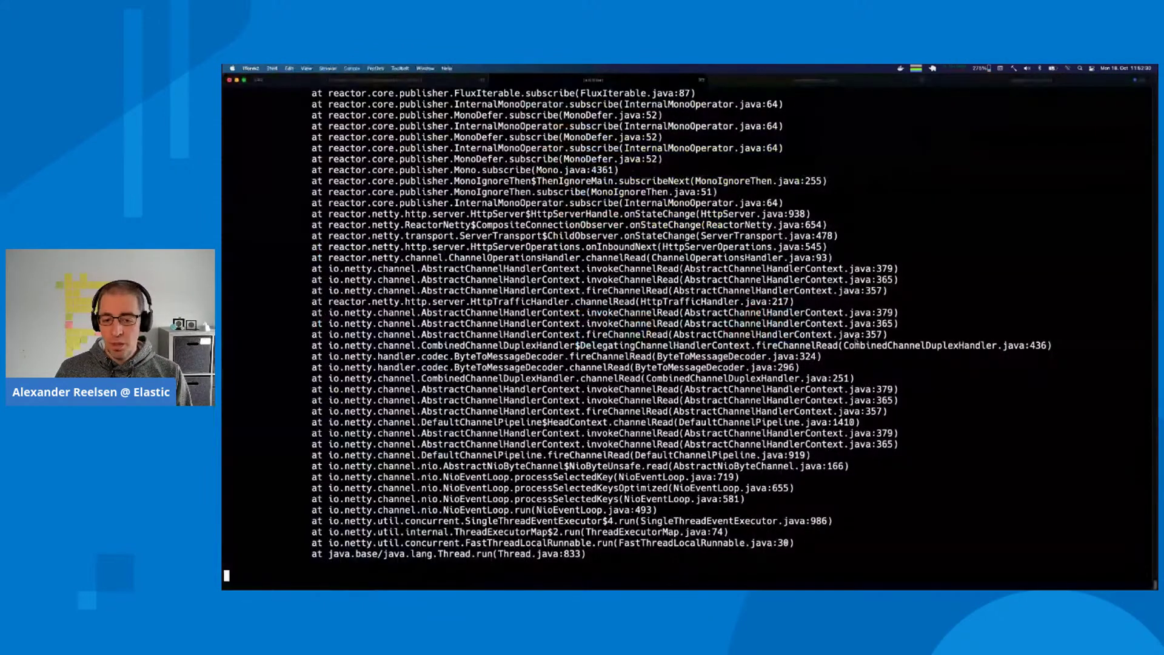
List the size and details of /tmp/app-spring-boot-reactive-demo.json with ls -l.
key("super+3")
type("ls -l ")
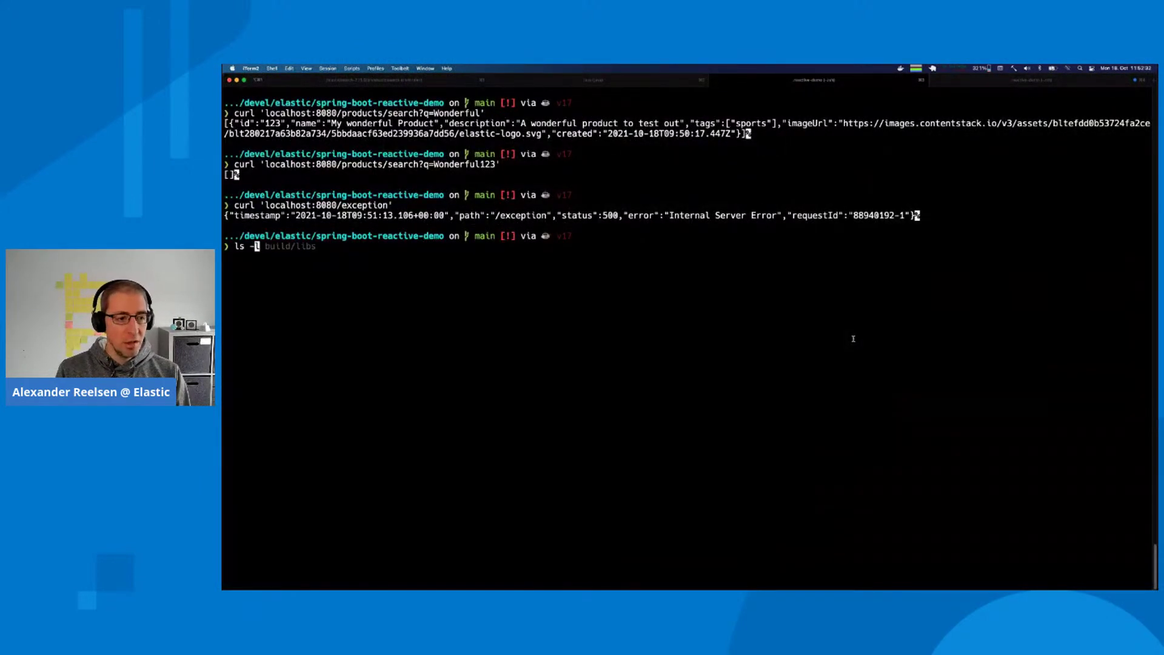
type("/tmp/")
key("Tab")
key("Tab")
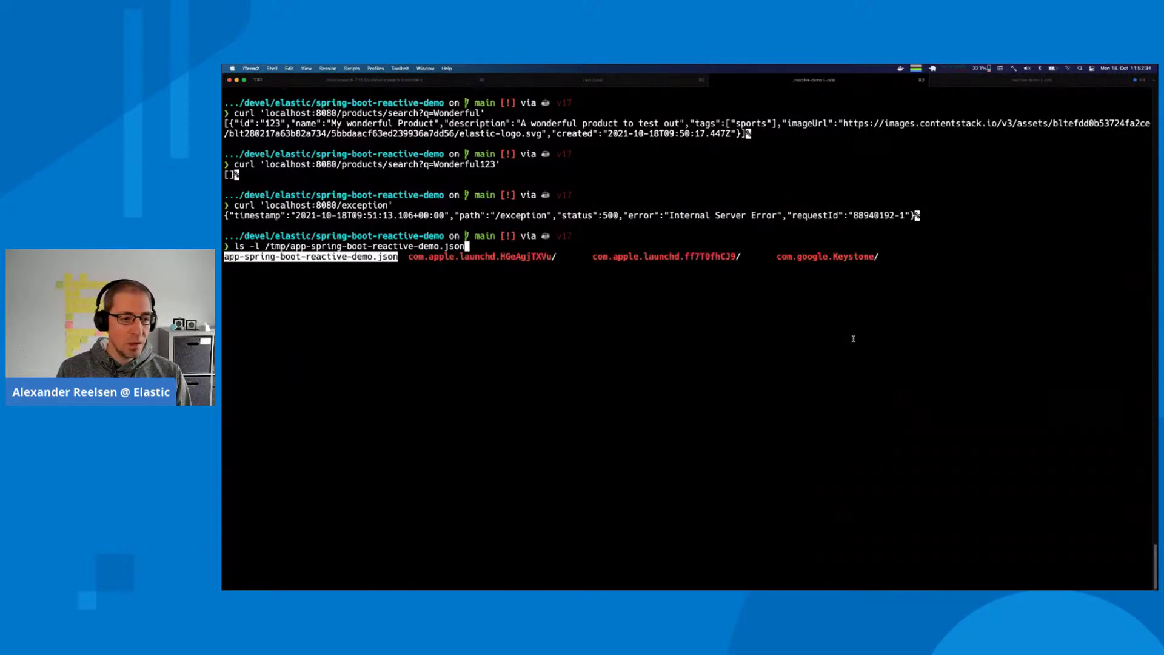
key("Return")
key("Return")
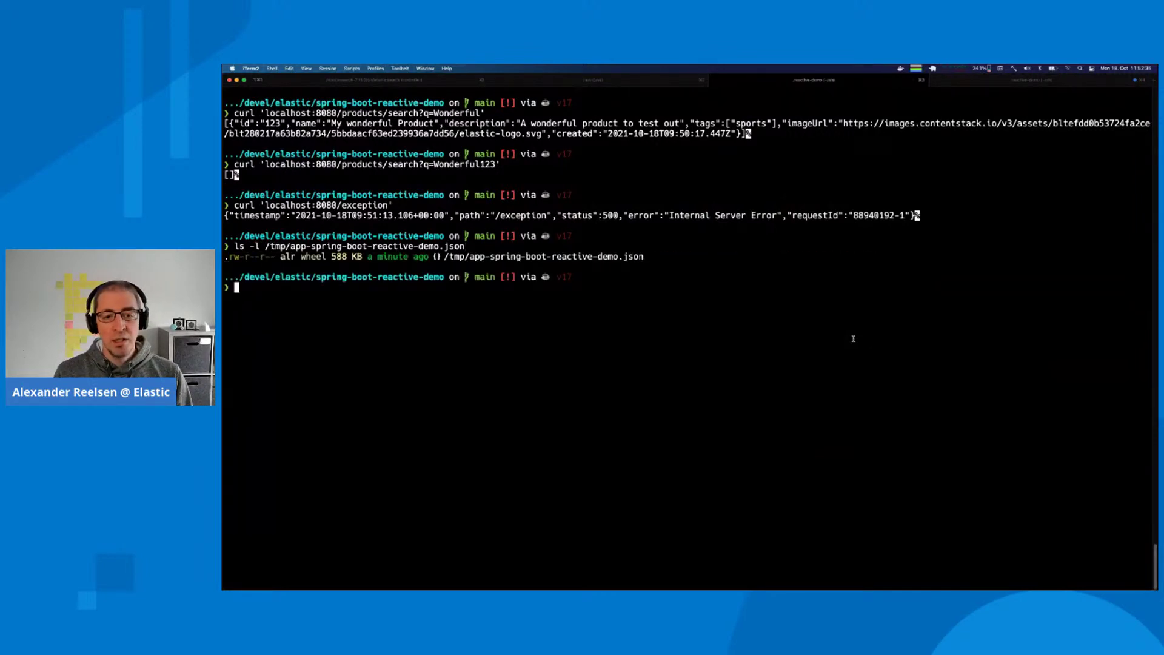
Pretty-print the log with cat /tmp/app-spring-boot-reactive-demo.json | pp and scroll the exception records.
key("Up")
key("ctrl+a")
key("Delete")
key("Delete")
key("Delete")
key("Delete")
key("Delete")
key("Delete")
type("cat")
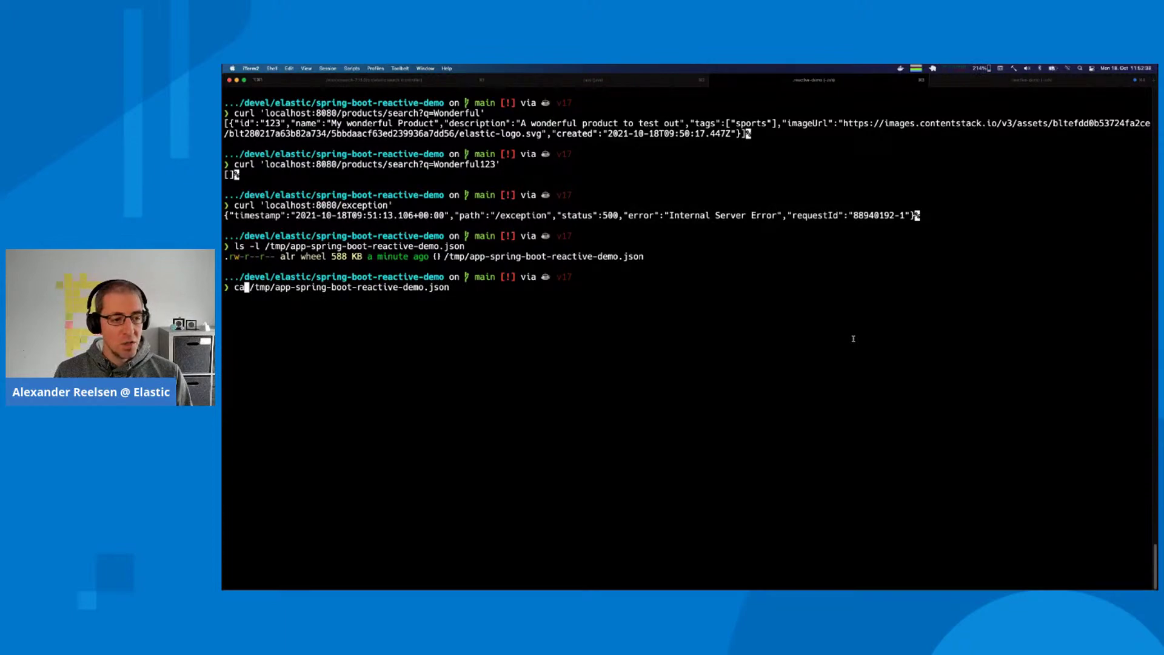
key("ctrl+e")
type("| pp")
key("Return")
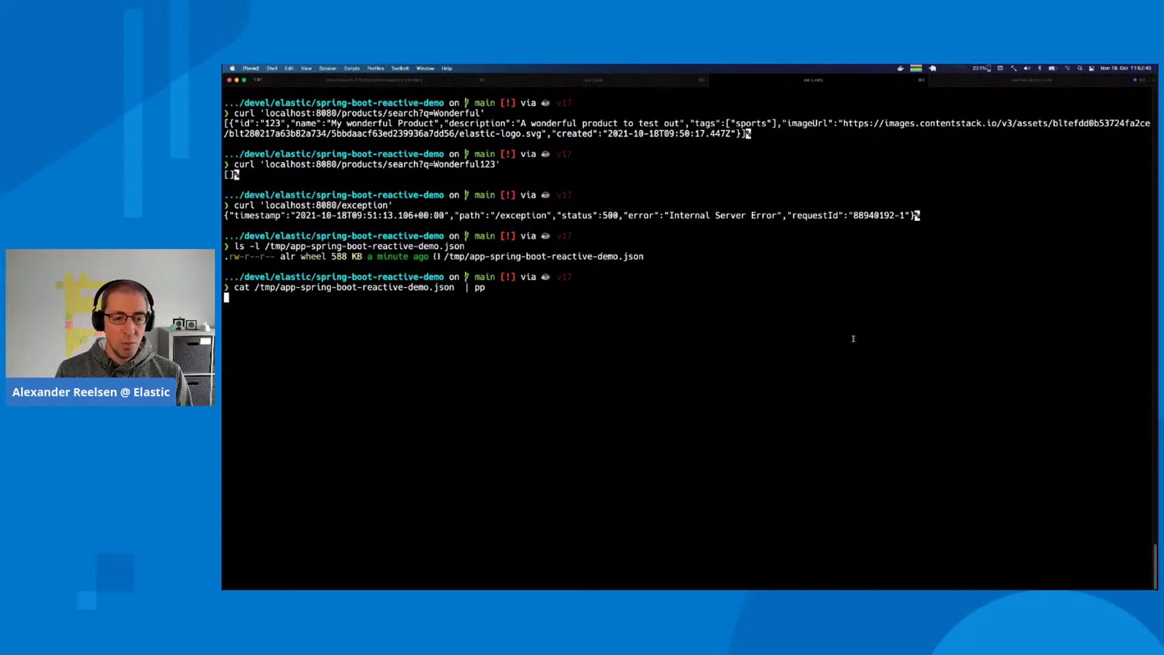
key("G")
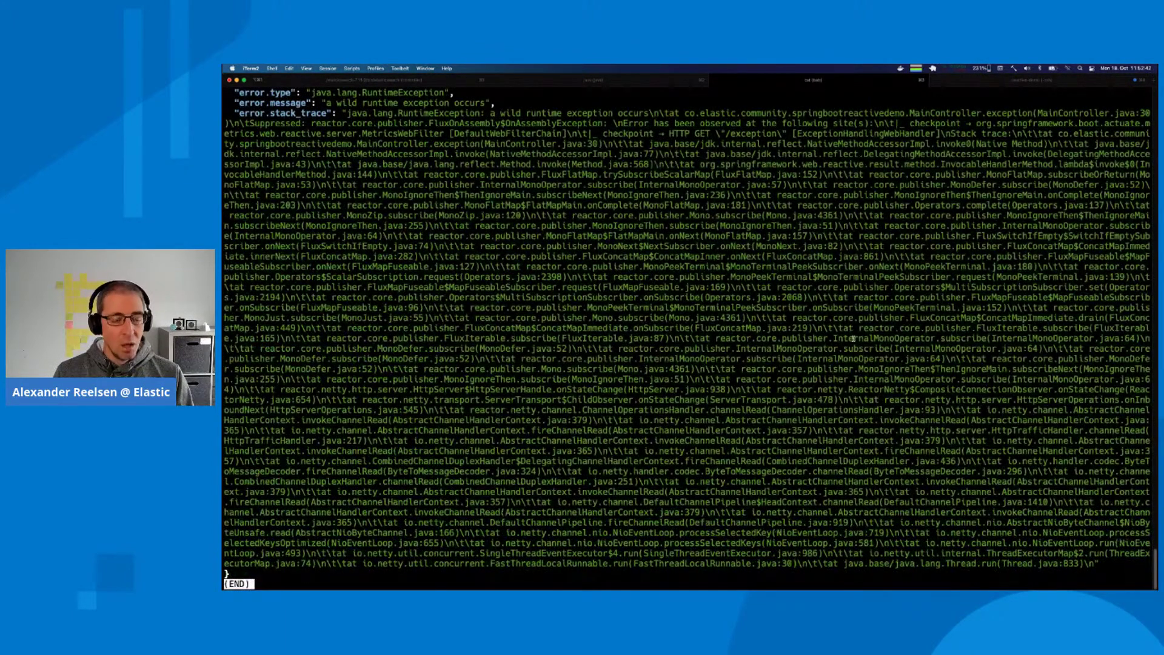
scroll(853, 339, "up", 1)
scroll(853, 338, "up", 10)
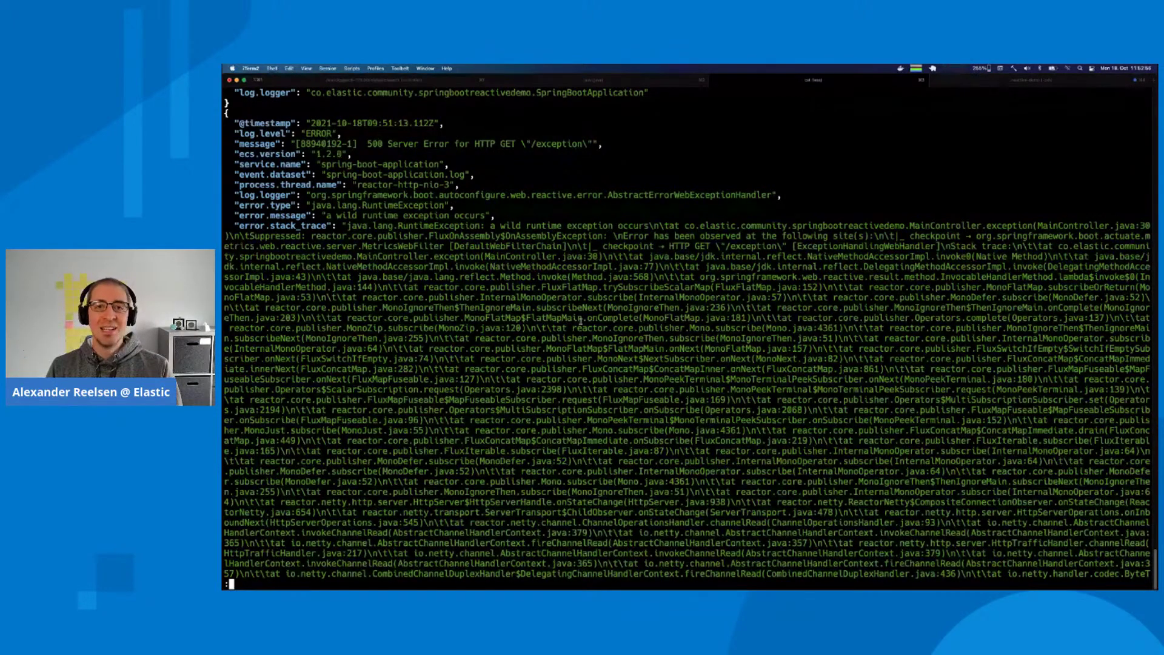
scroll(580, 320, "down", 4)
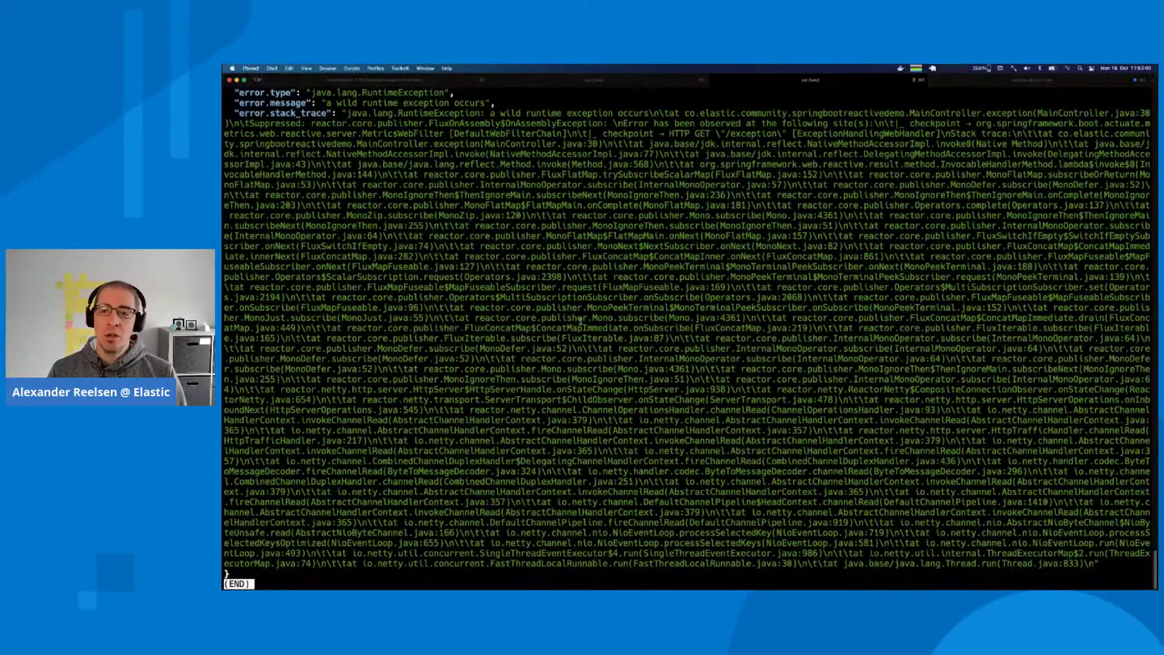
Quit the log viewer, clear the screen, and print filebeat.yaml with cat.
key("q")
key("ctrl+l")
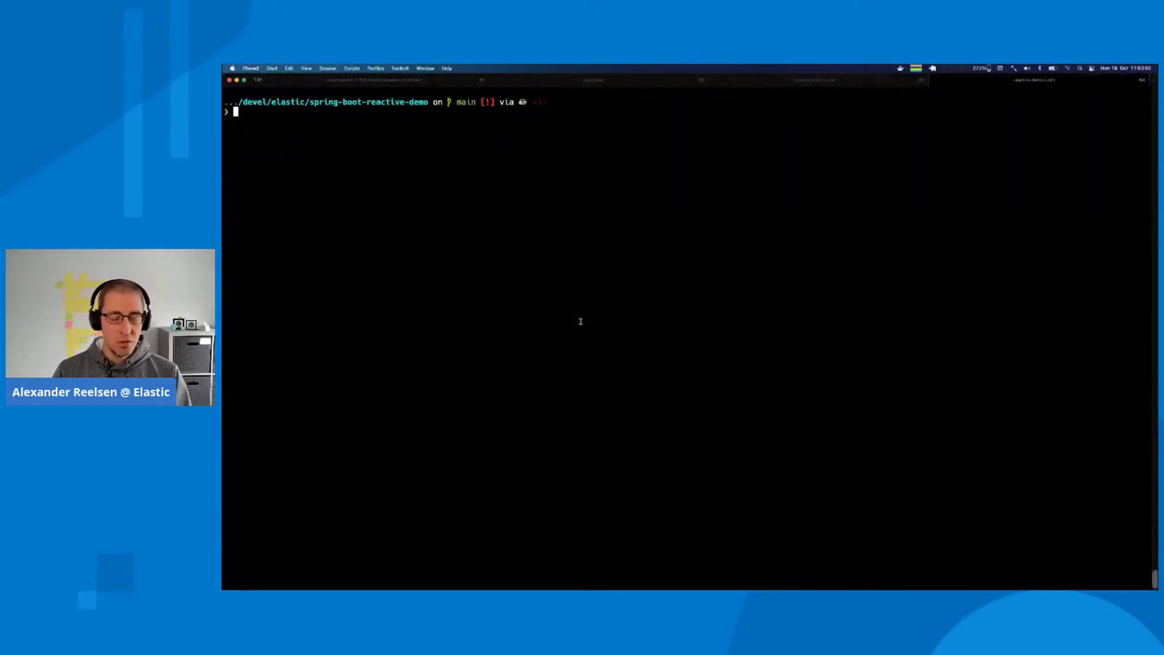
type("cat filebeat.yaml")
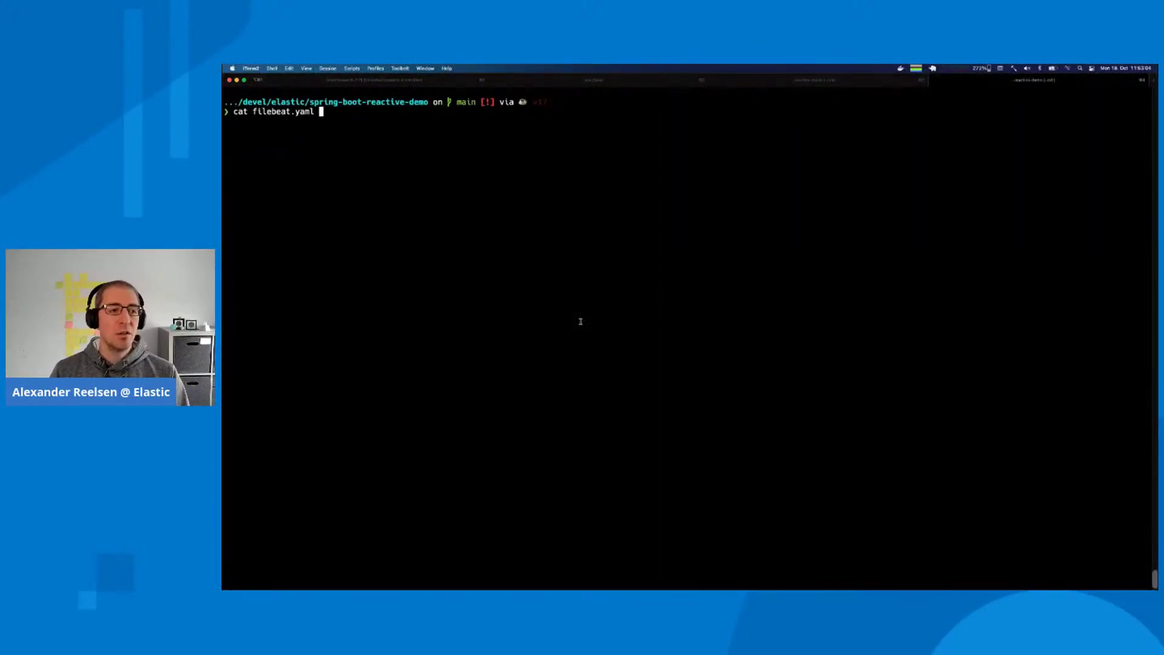
key("Return")
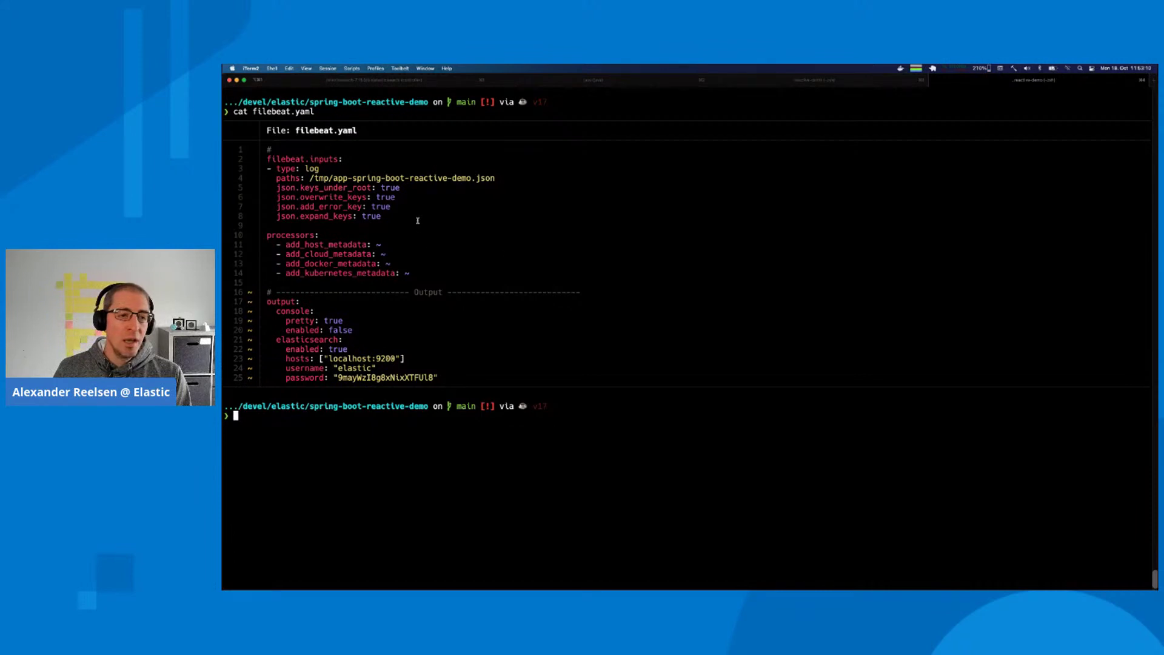
Highlight the filebeat.inputs section, its json options, and the add_host_metadata processors block.
left_click_drag(401, 220, 224, 159)
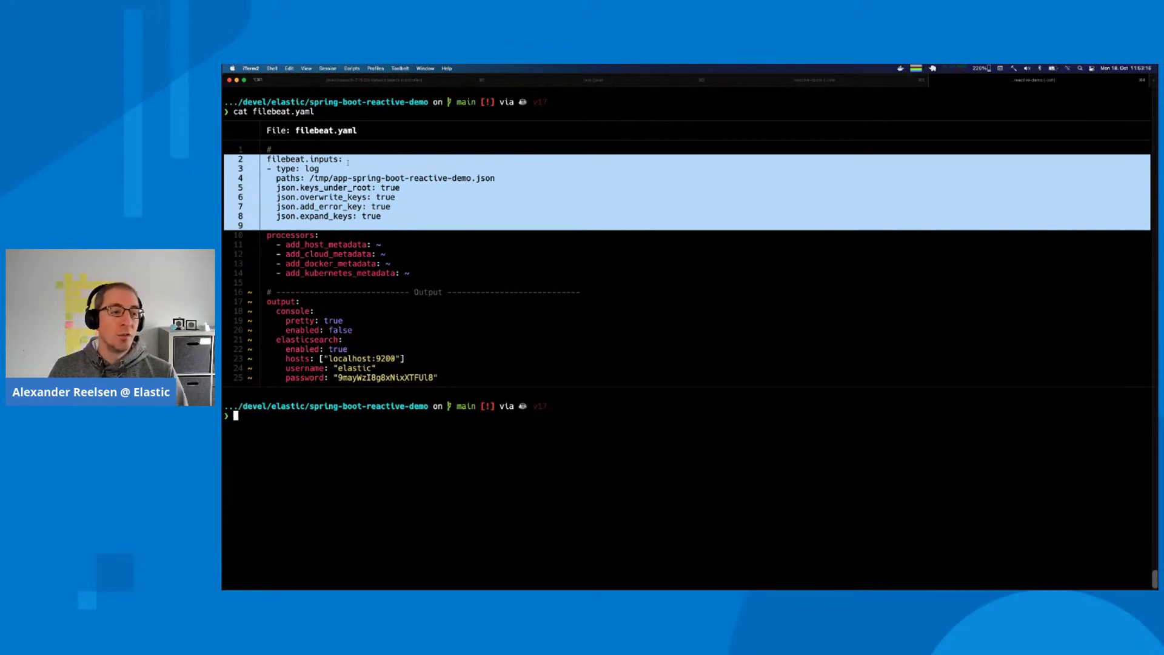
left_click(333, 182)
left_click_drag(277, 190, 401, 218)
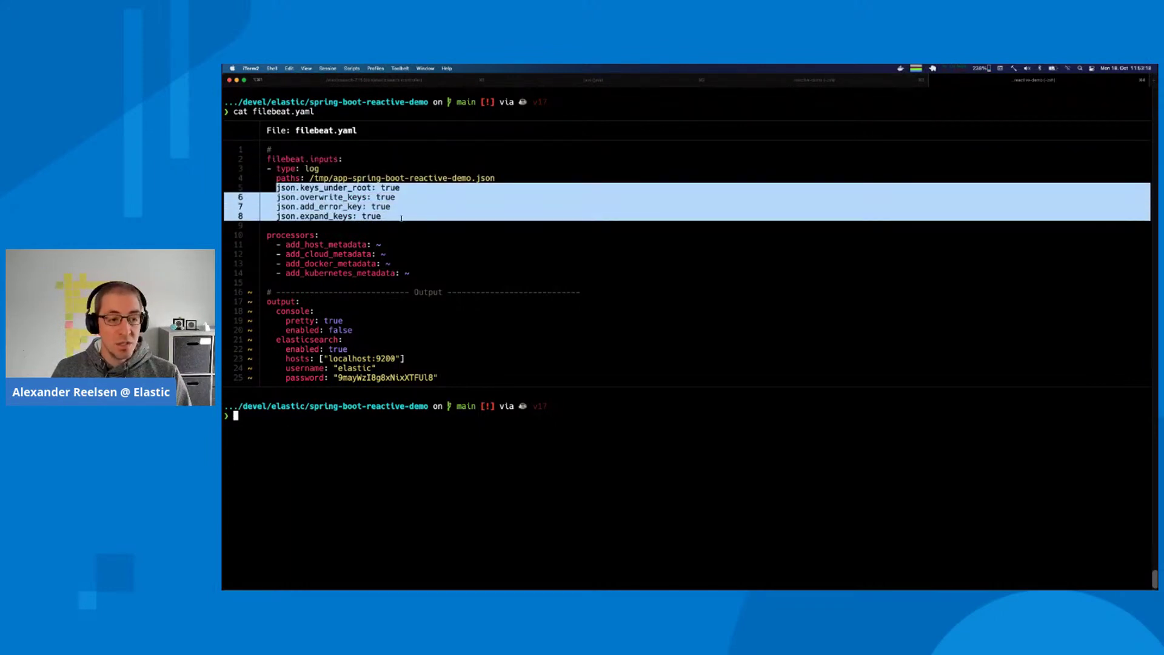
left_click(401, 218)
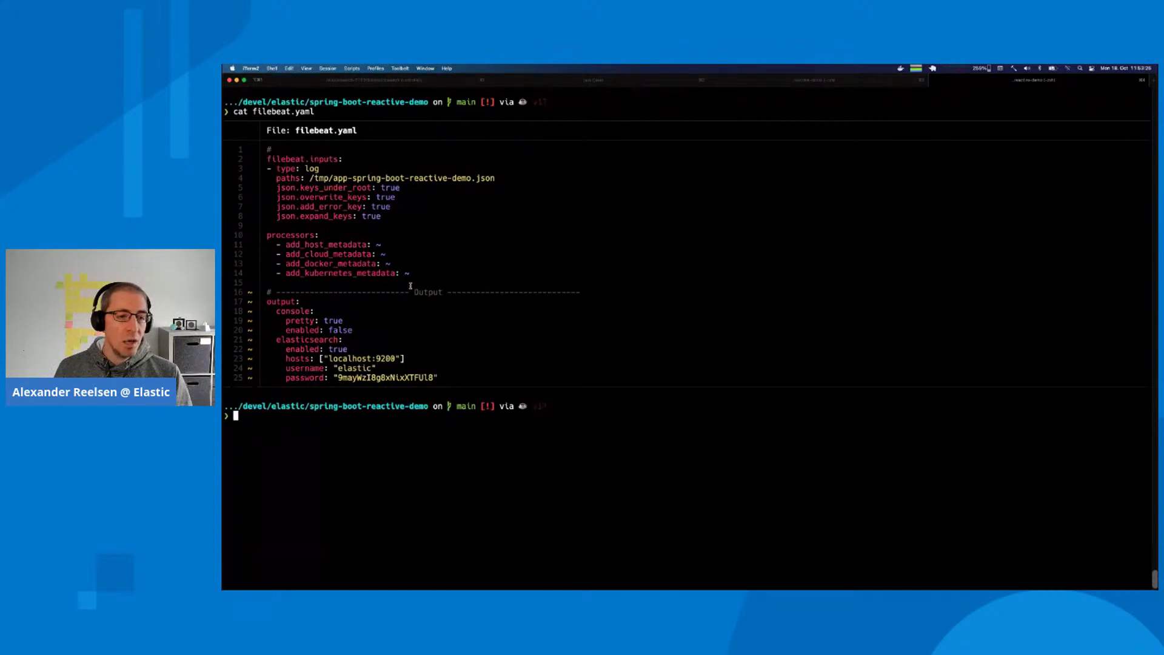
left_click_drag(414, 274, 266, 235)
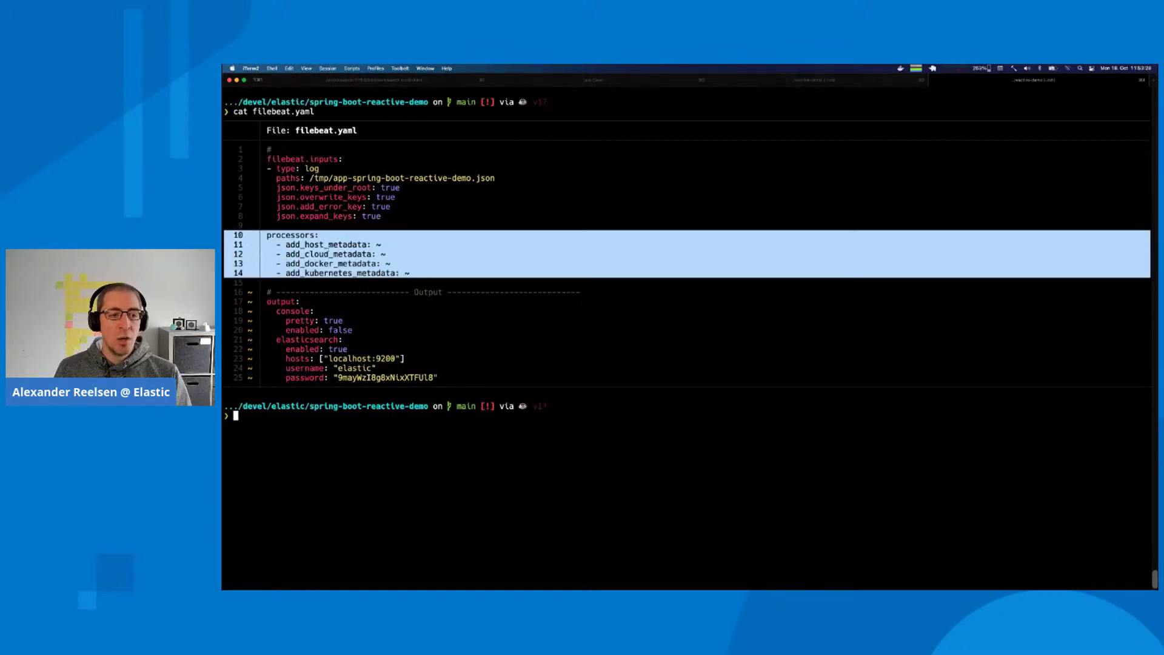
left_click(266, 235)
double_click(321, 244)
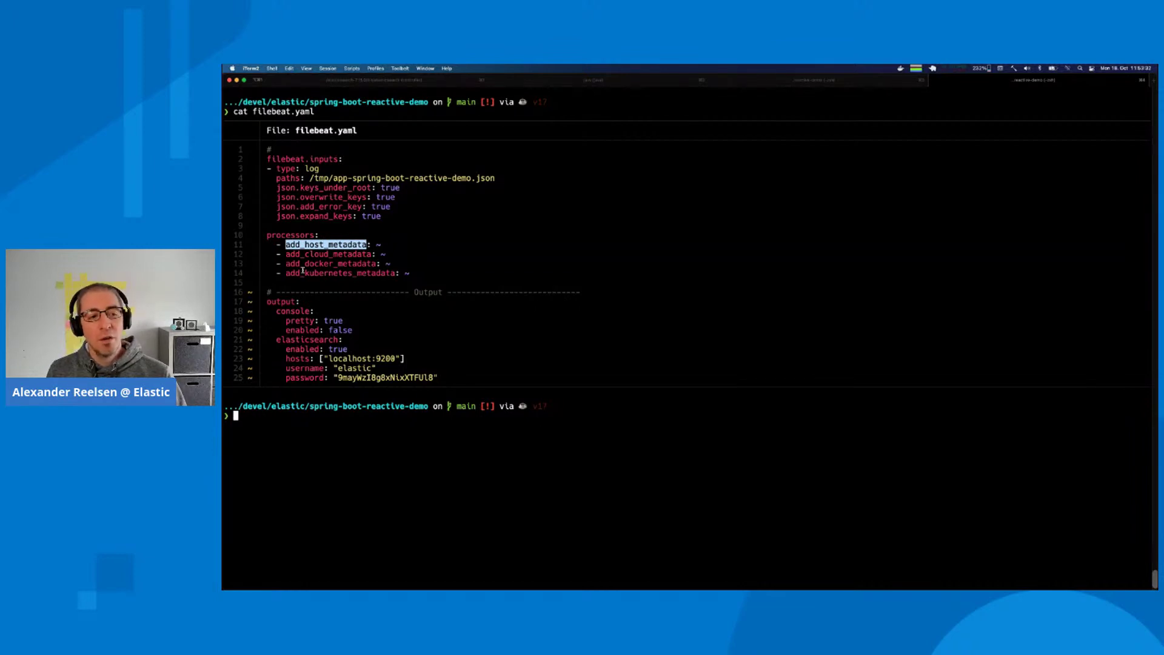
left_click(342, 273)
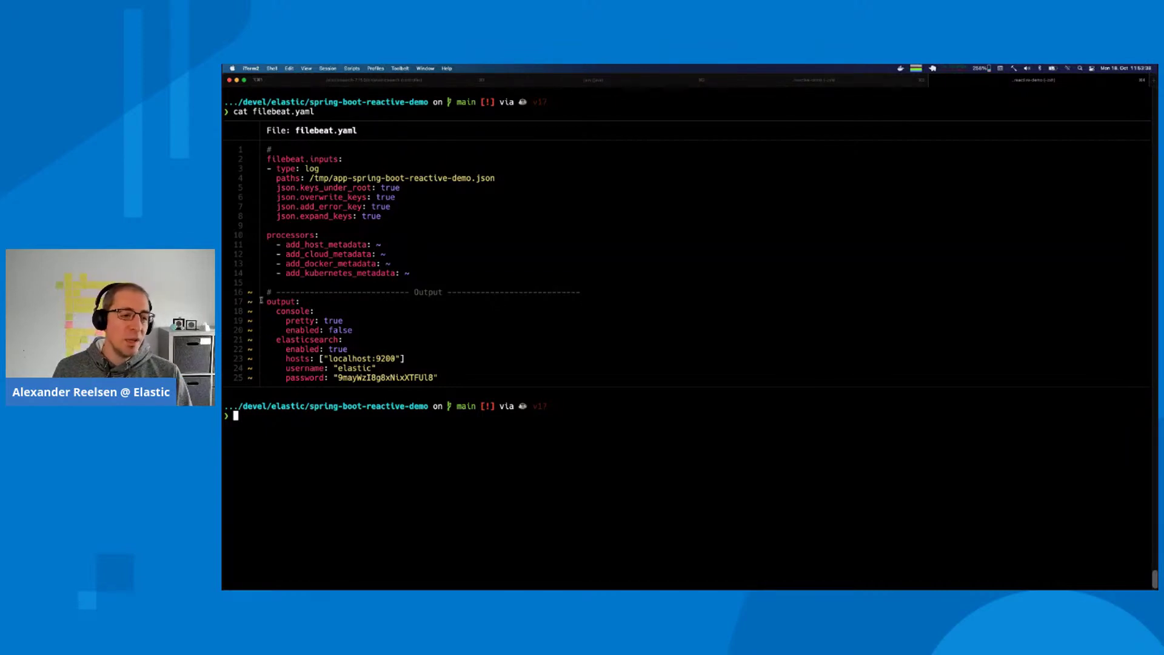
Highlight the output section, including the elasticsearch setting and the console pretty setting.
left_click_drag(261, 300, 316, 378)
left_click(310, 355)
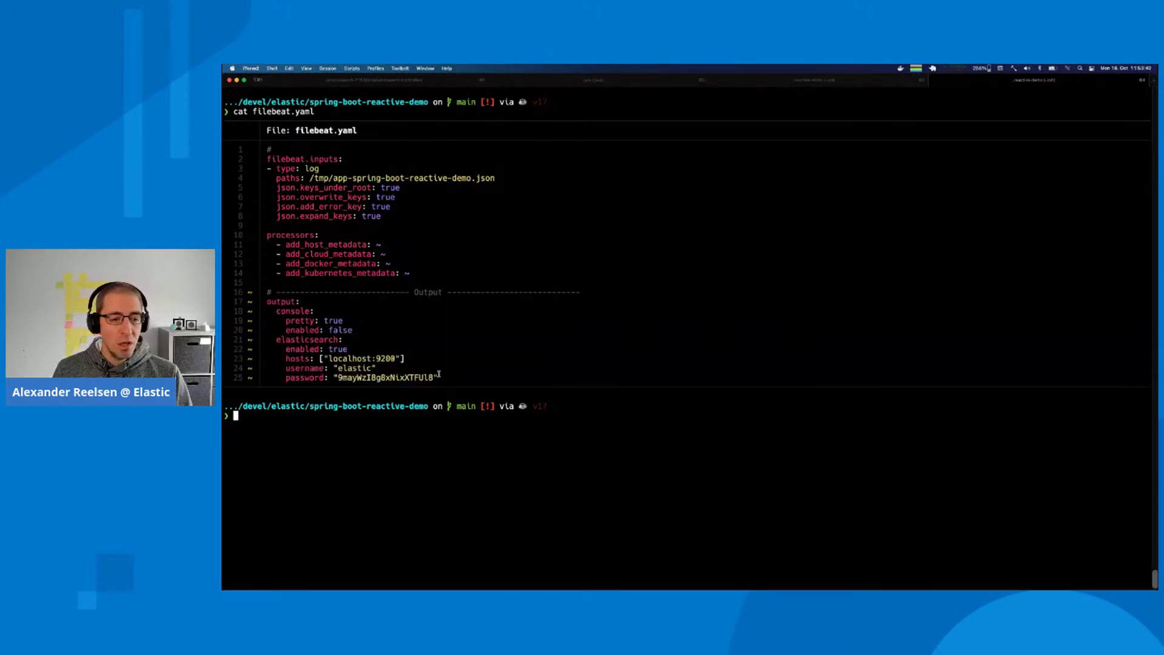
double_click(301, 343)
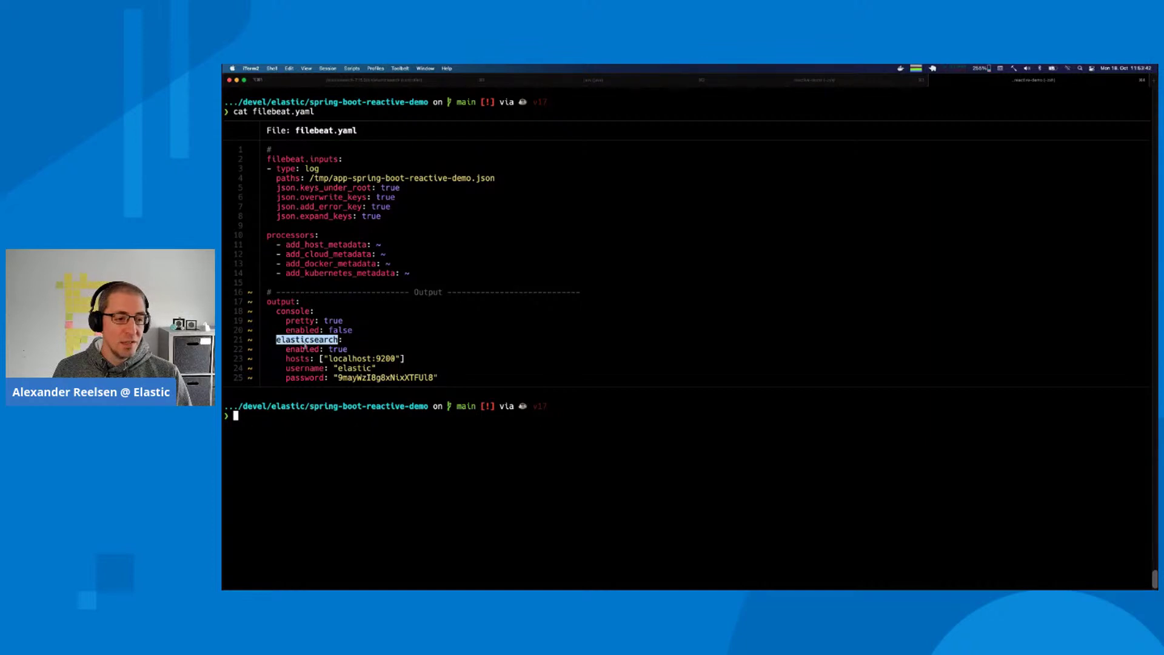
left_click(303, 344)
double_click(287, 318)
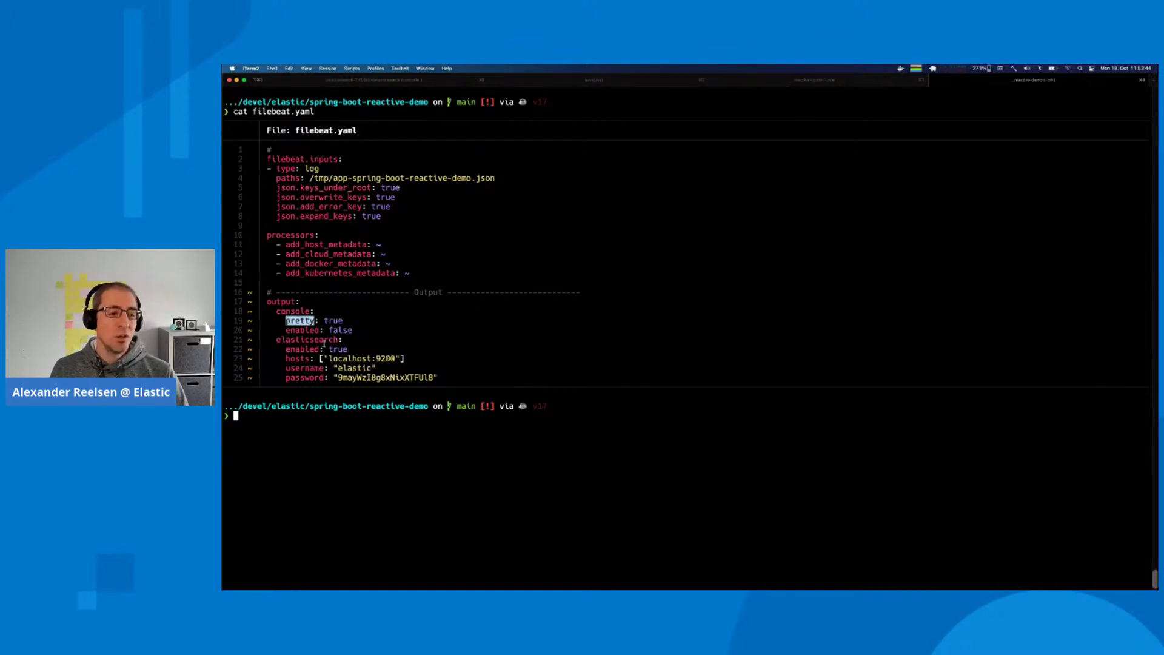
left_click(288, 312)
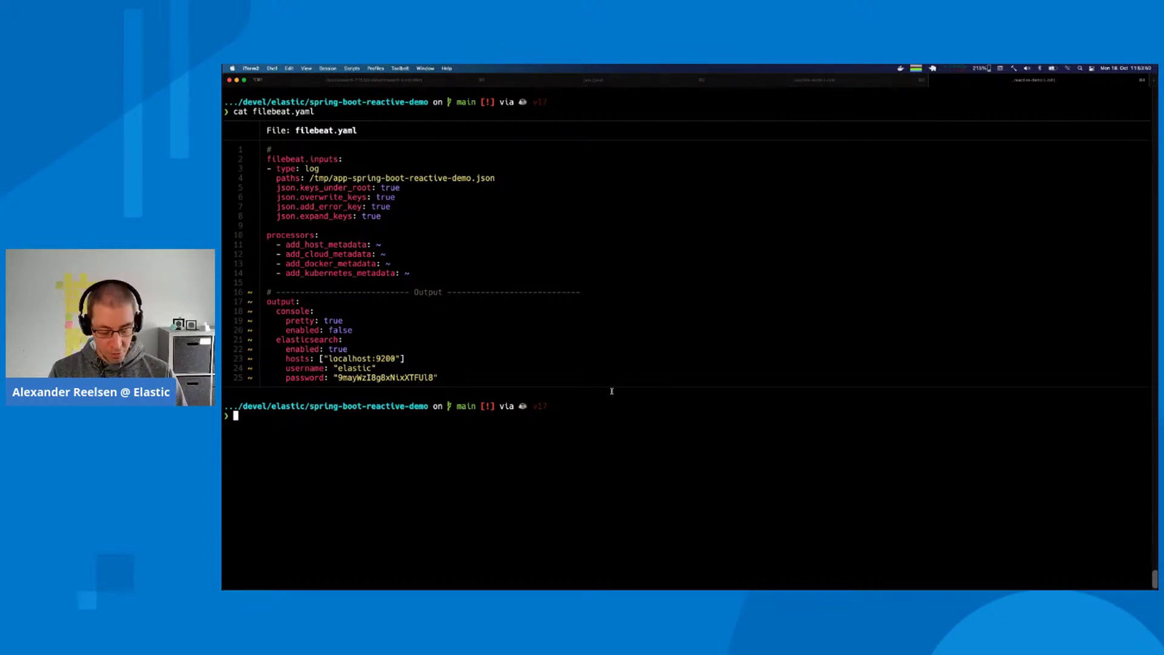
Recall and run 'filebeat --path.config $PWD -c ./filebeat.yaml run -e' from history.
key("ctrl+r")
type("run")
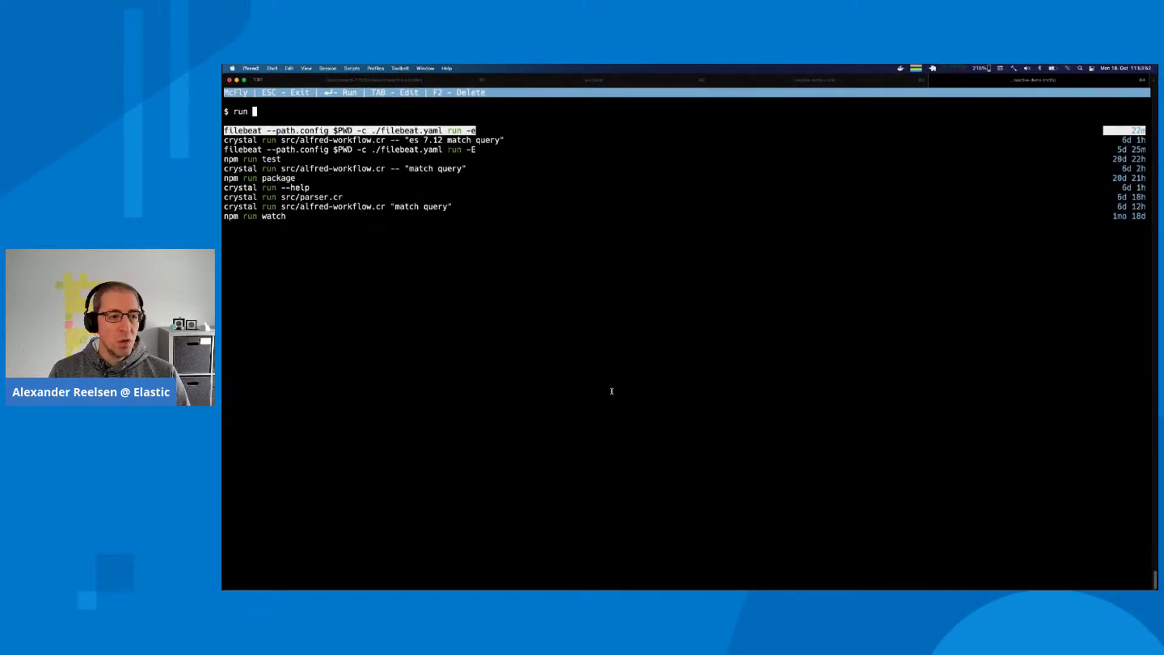
key("Tab")
key("Left")
key("Left")
key("Left")
key("Left")
key("Left")
key("Left")
key("Left")
key("Left")
key("Left")
key("Left")
key("Left")
key("Left")
key("Left")
key("Left")
key("Left")
key("Left")
key("Left")
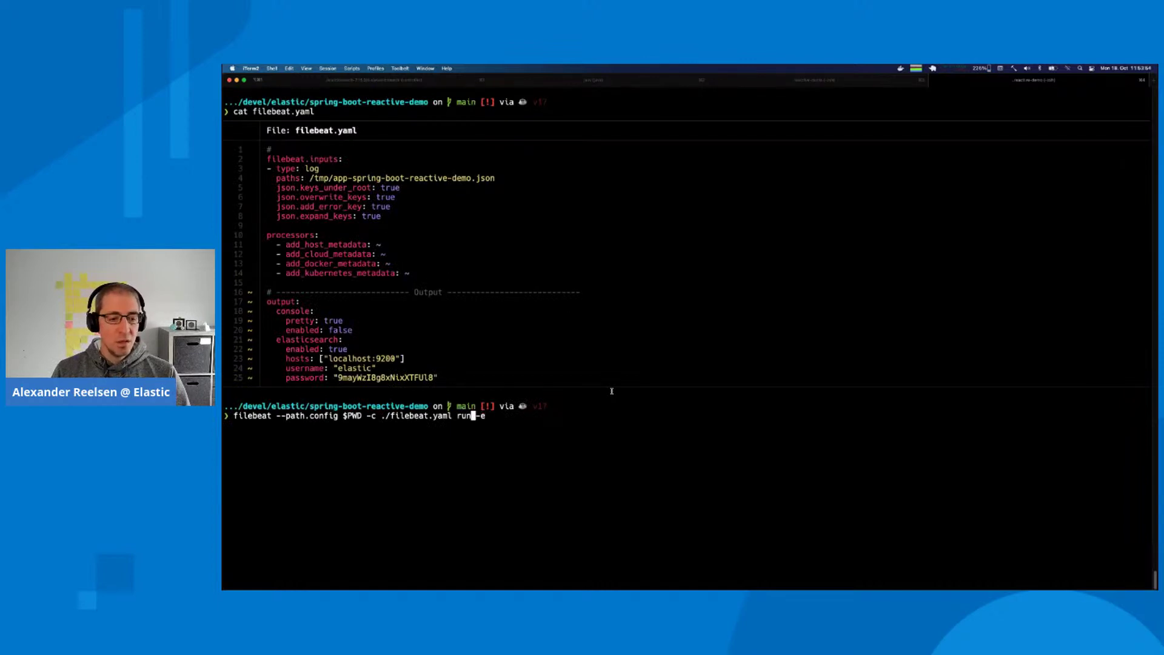
key("Right")
key("Right")
key("Right")
key("Right")
key("Right")
key("Right")
key("Right")
key("Right")
key("Right")
key("Right")
key("Right")
key("Right")
key("Right")
key("Right")
key("Right")
key("Right")
key("Right")
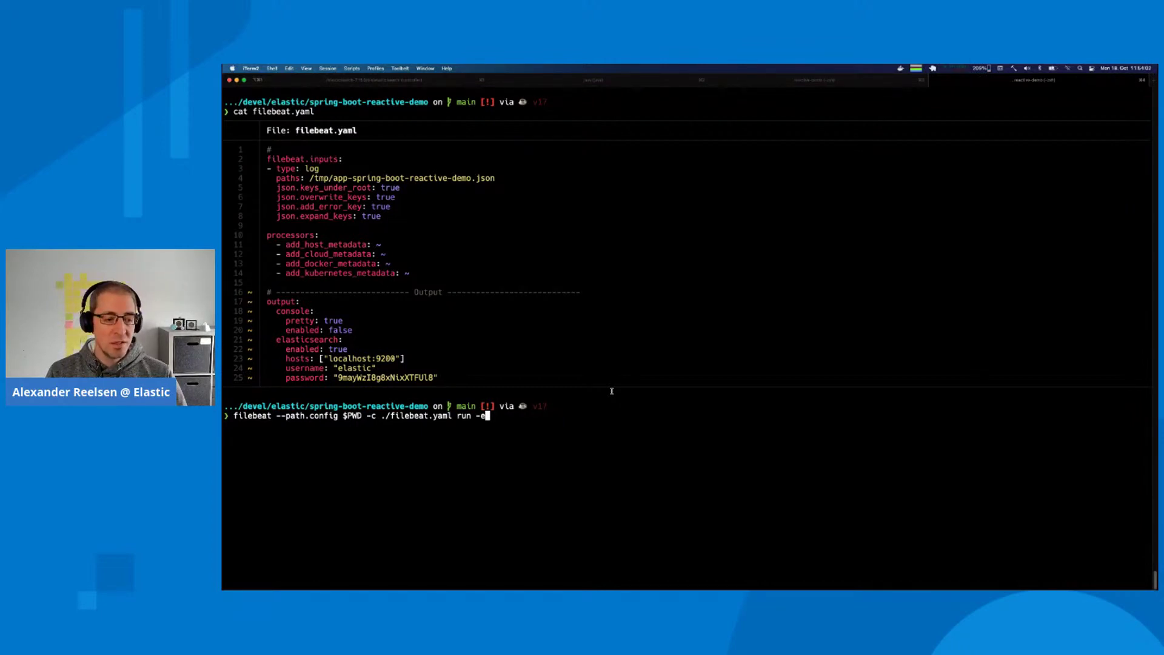
key("Return")
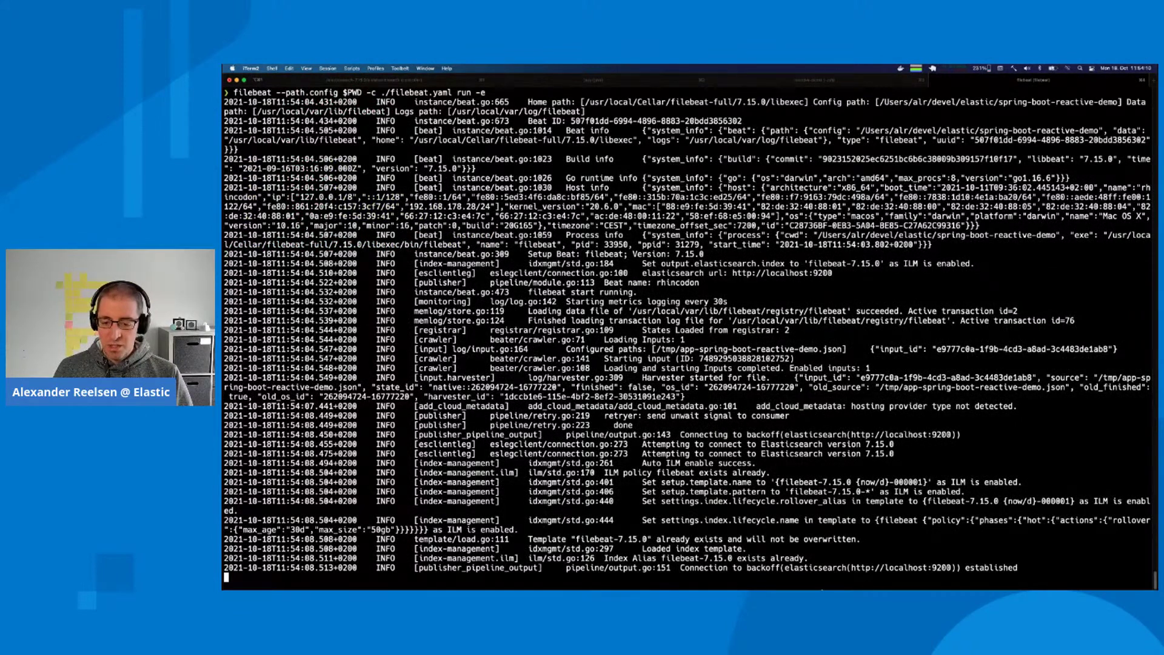
Highlight the established Elasticsearch connection line in Filebeat's output.
triple_click(855, 565)
left_click(862, 557)
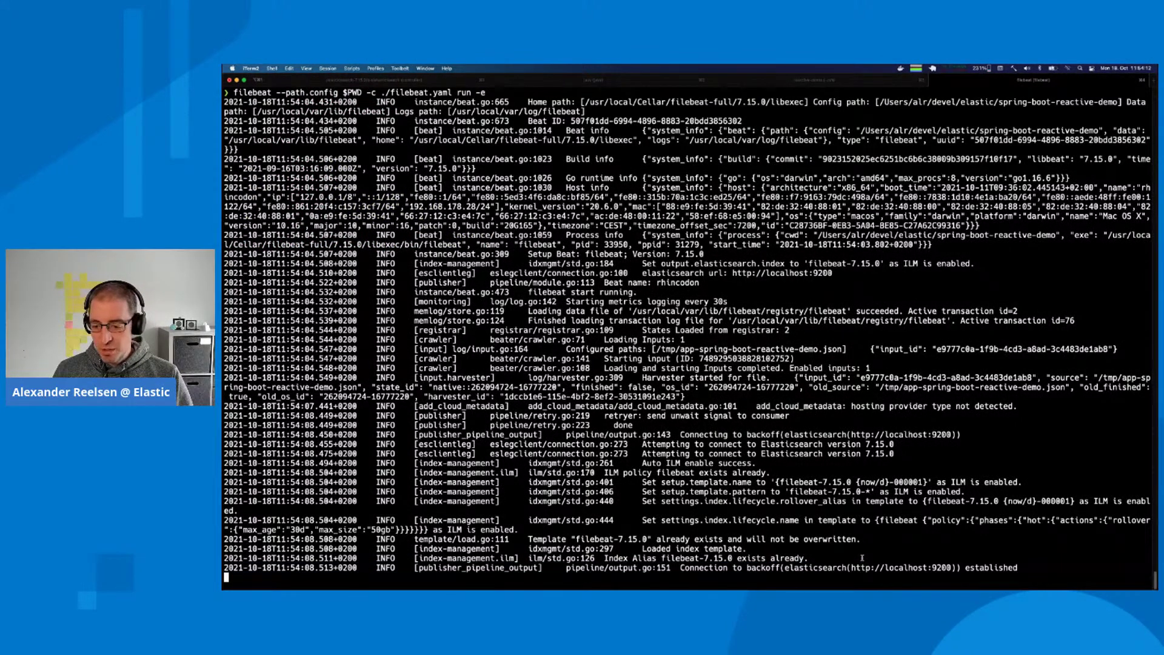
key("super+shift+bracketleft")
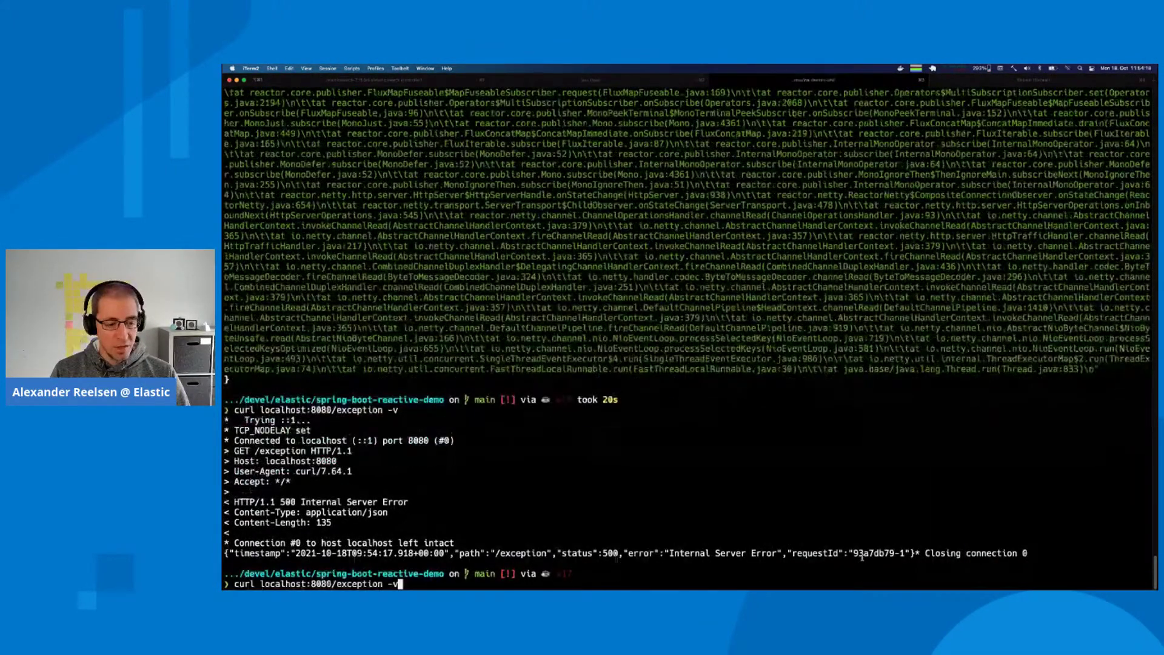
Re-send the curl request to /exception several times, each returning 500.
key("Return")
key("Up")
key("Return")
key("Up")
key("Return")
key("Up")
key("Return")
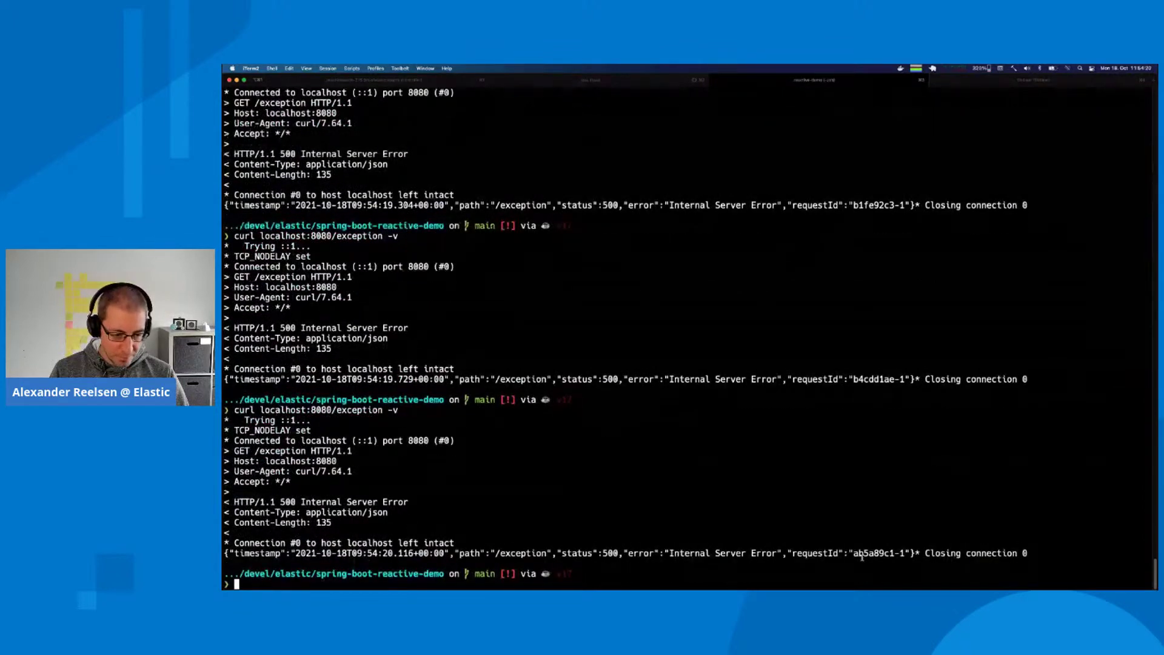
Check Filebeat's log output between further /exception requests.
key("super+shift+bracketright")
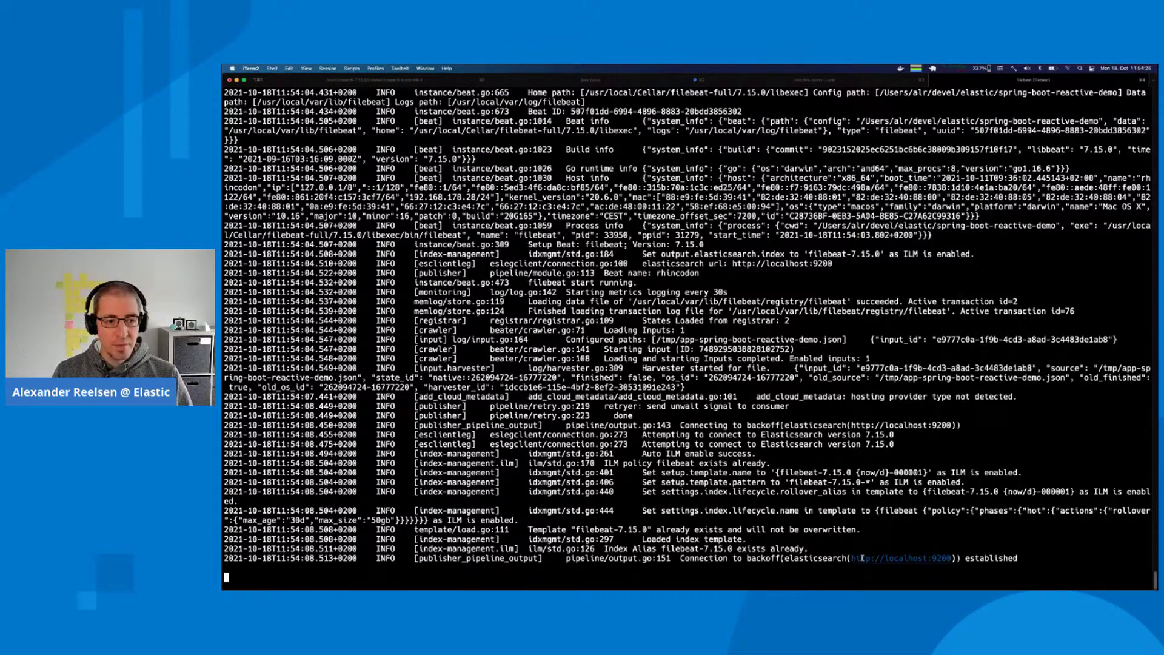
key("super+shift+bracketleft")
key("Up")
key("Return")
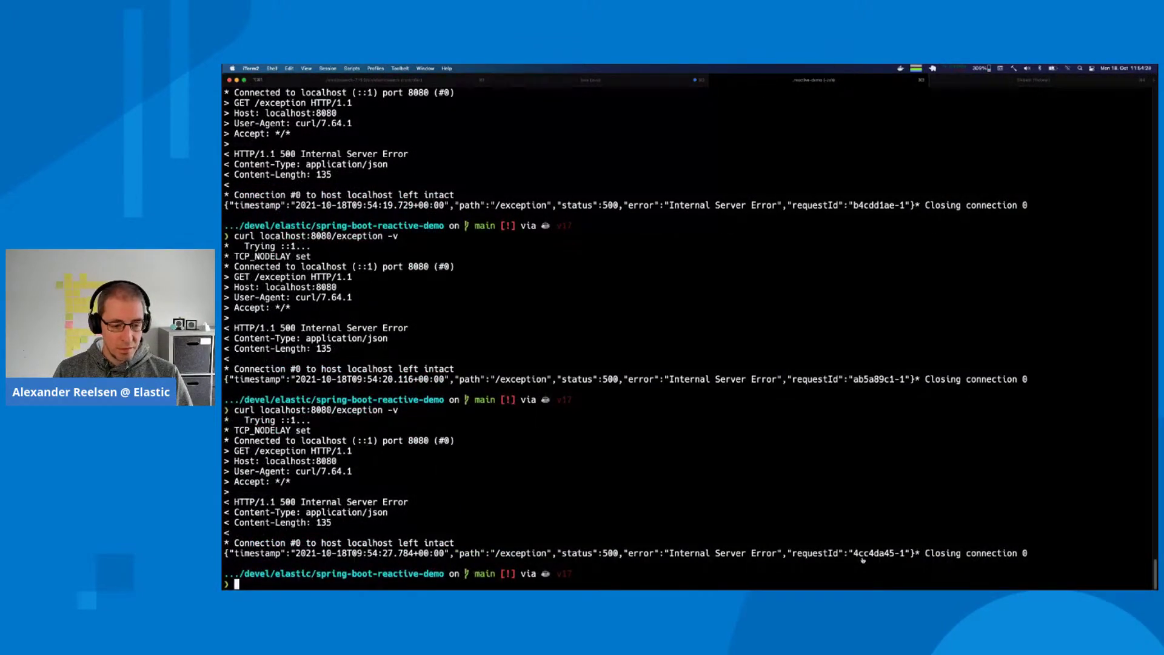
key("super+shift+bracketright")
key("super+shift+bracketleft")
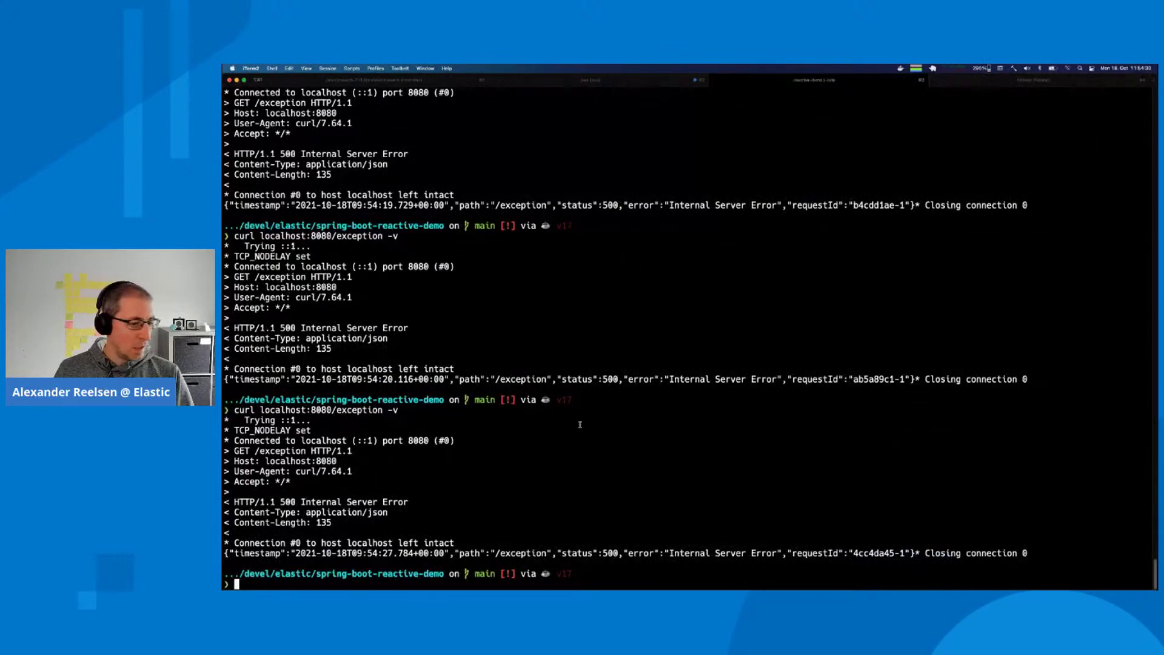
key("super+Tab")
key("super+Tab")
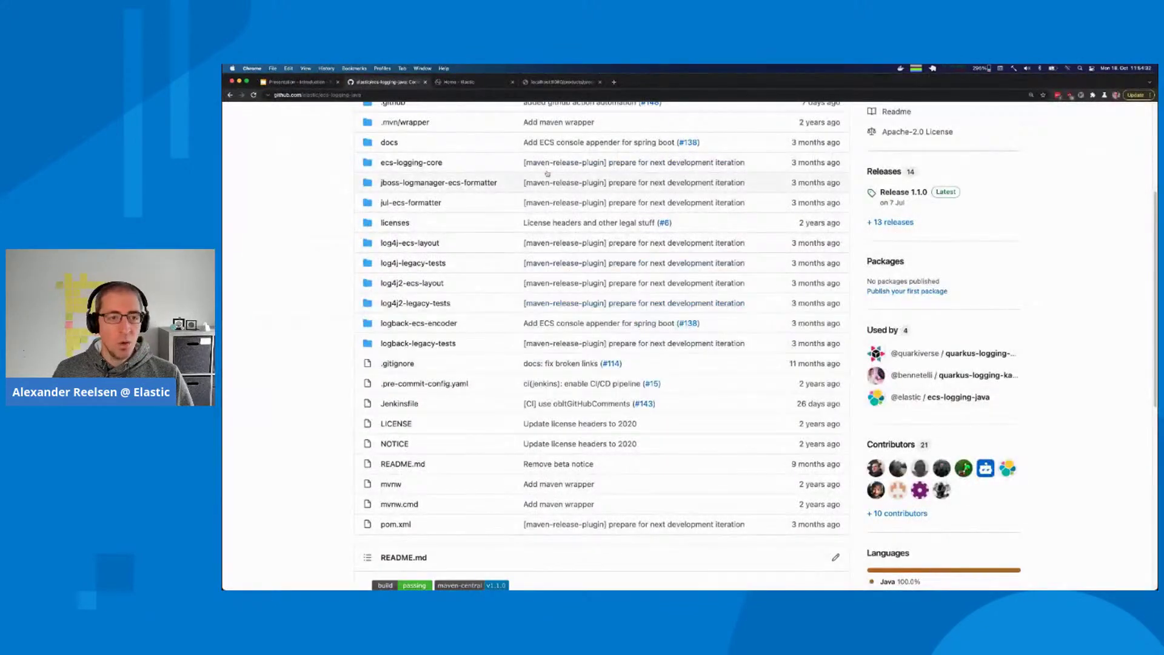
Open Discover from the Elastic home page, refresh, and narrow to the 11:54:00–11:54:30 bucket.
left_click(487, 82)
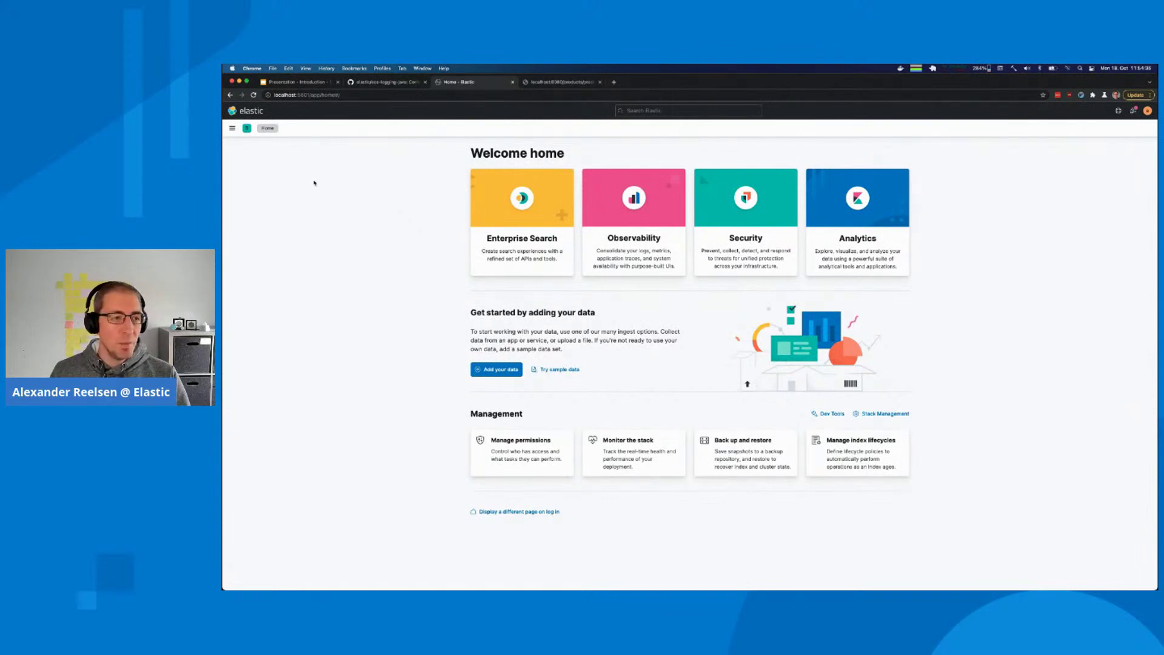
left_click(233, 128)
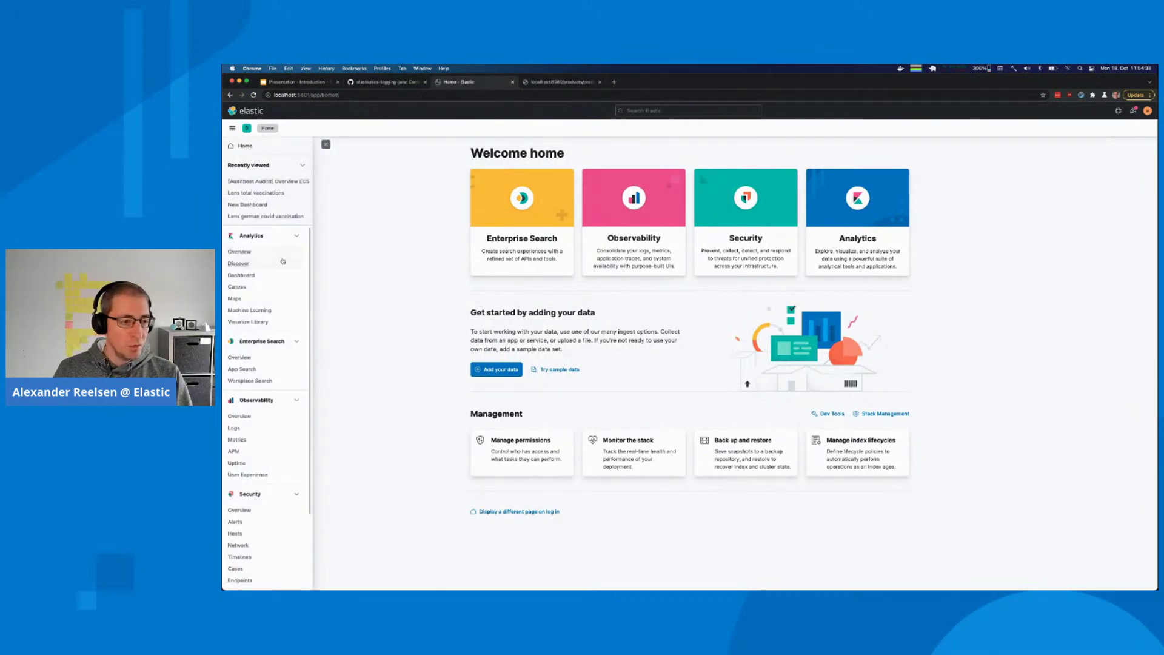
left_click(248, 263)
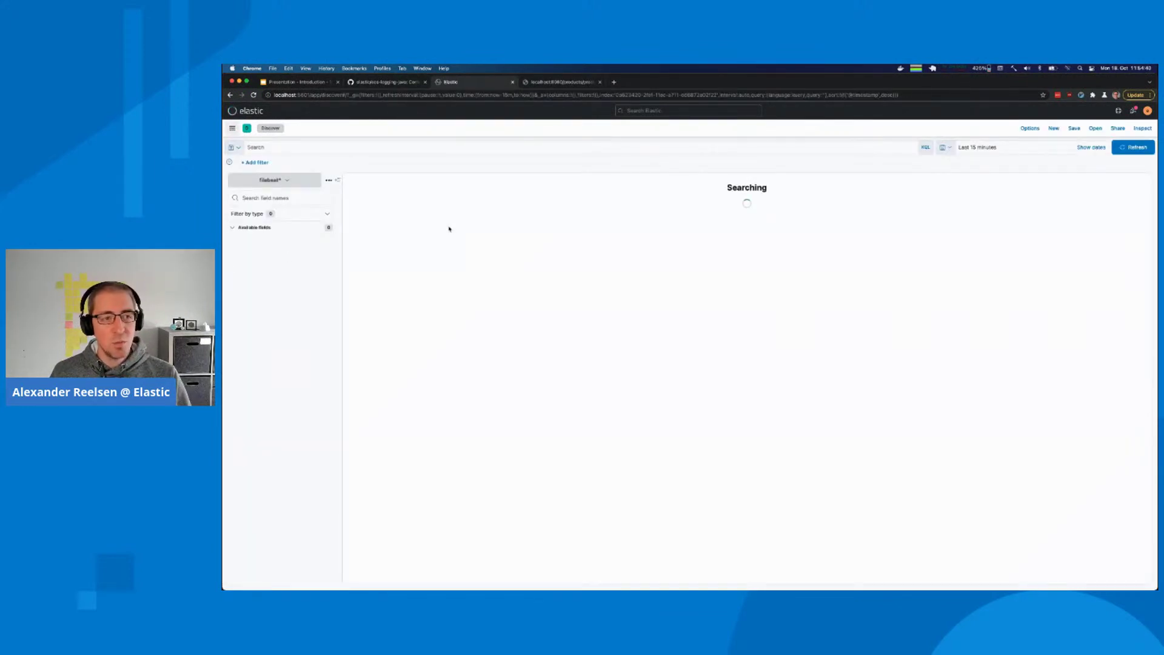
left_click(1142, 150)
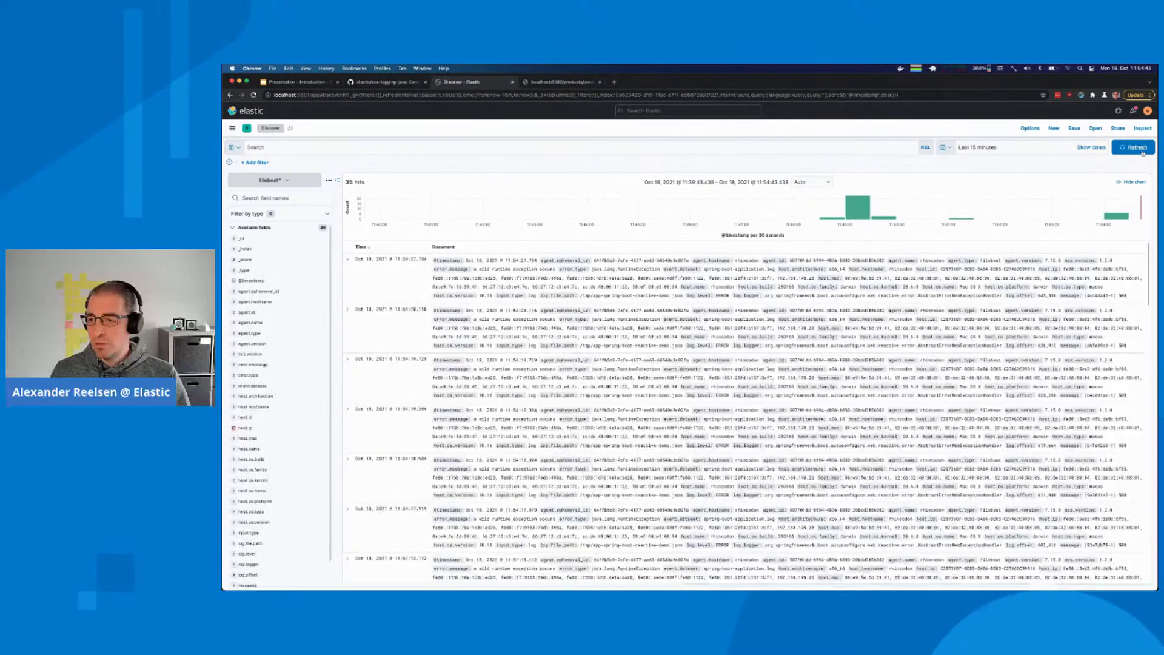
left_click(1113, 220)
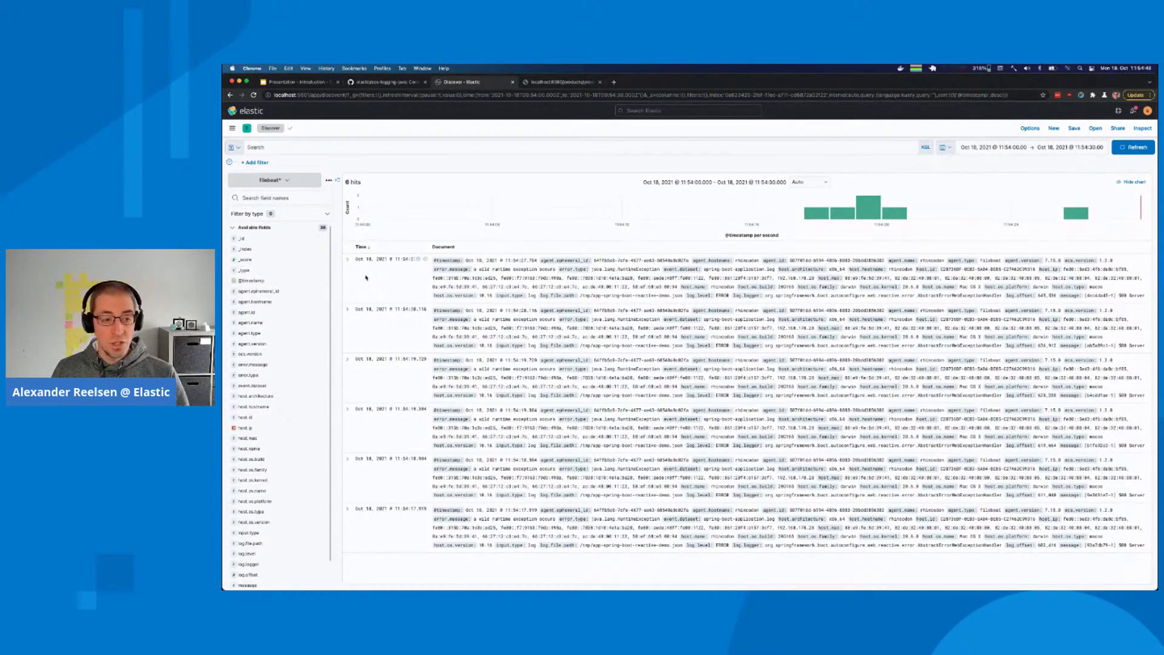
Expand the newest exception document and toggle the full error.stack_trace.text value open and closed.
left_click(347, 259)
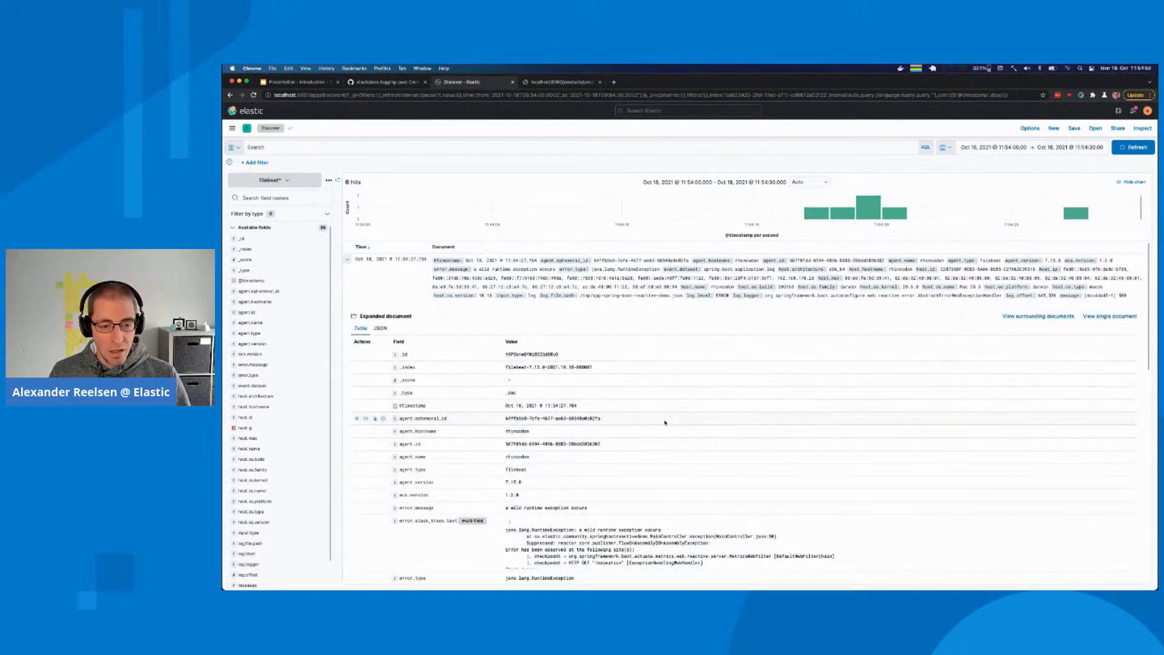
scroll(665, 423, "down", 4)
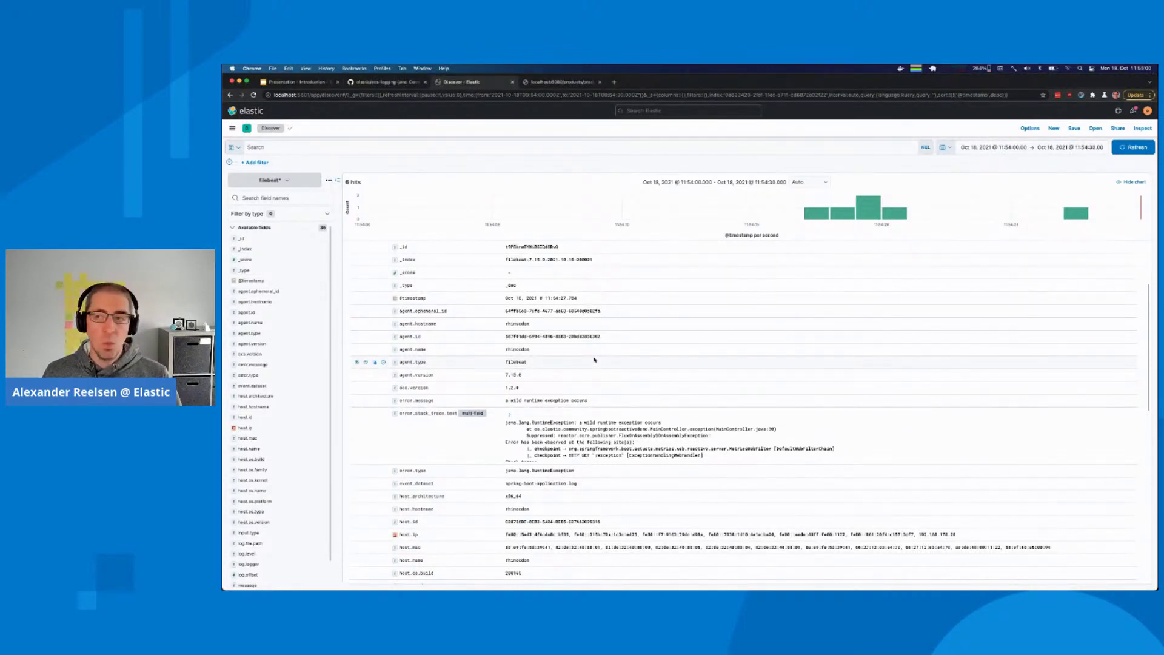
scroll(516, 327, "down", 2)
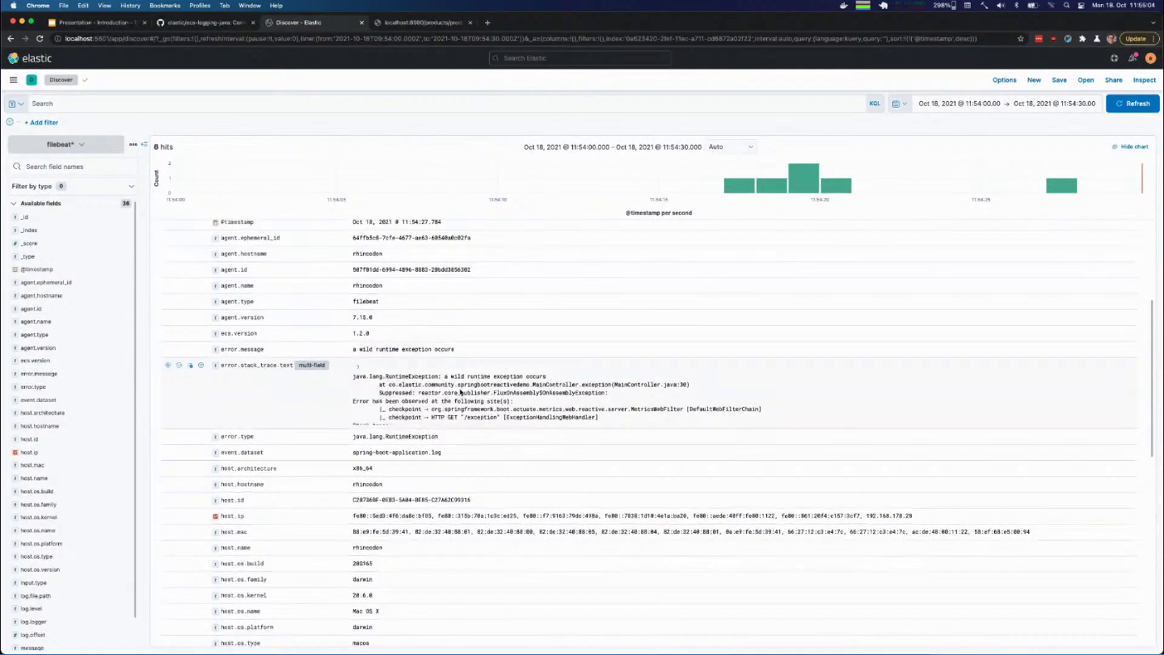
scroll(503, 346, "down", 1)
left_click(358, 354)
scroll(358, 354, "down", 5)
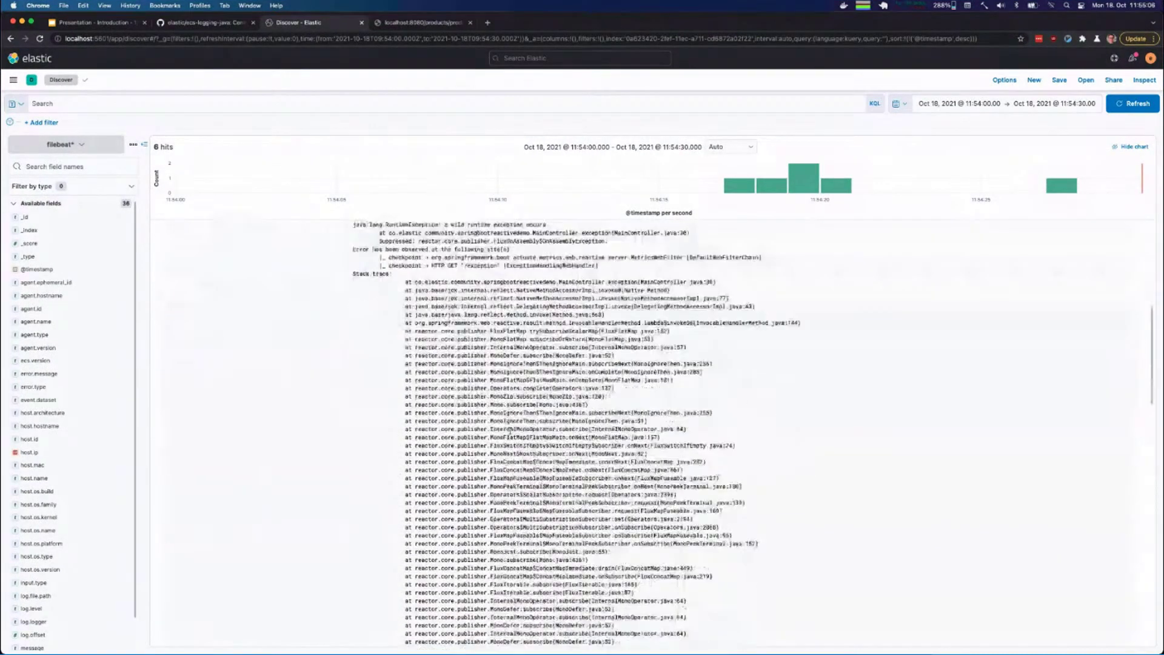
scroll(357, 388, "up", 5)
left_click(358, 389)
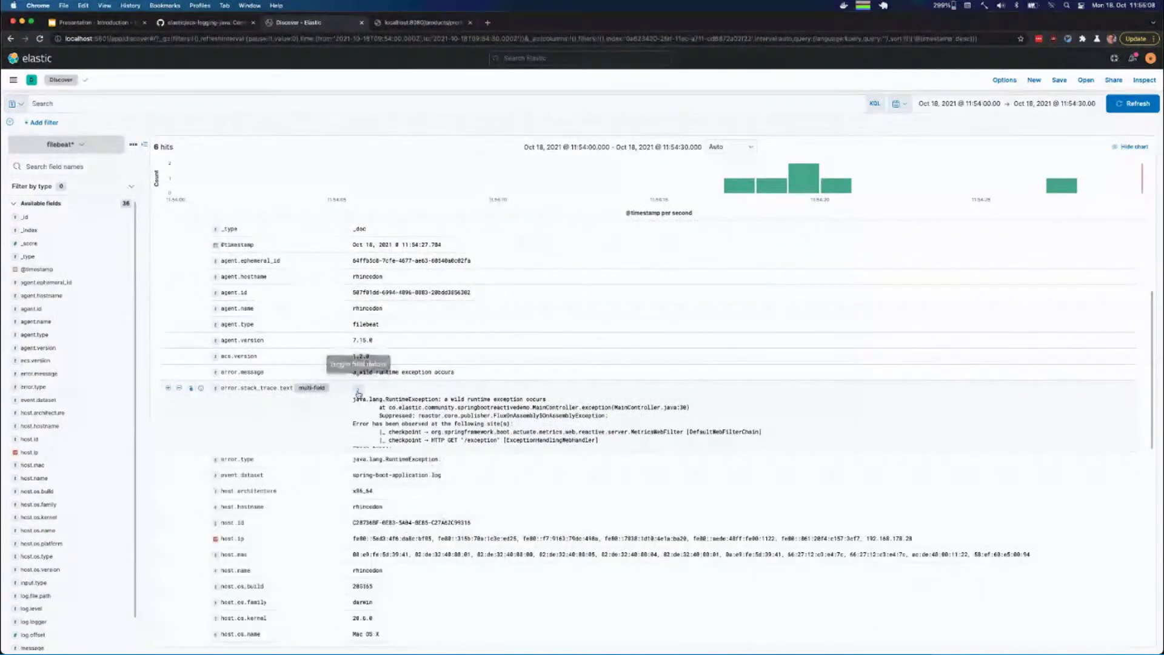
scroll(412, 417, "down", 5)
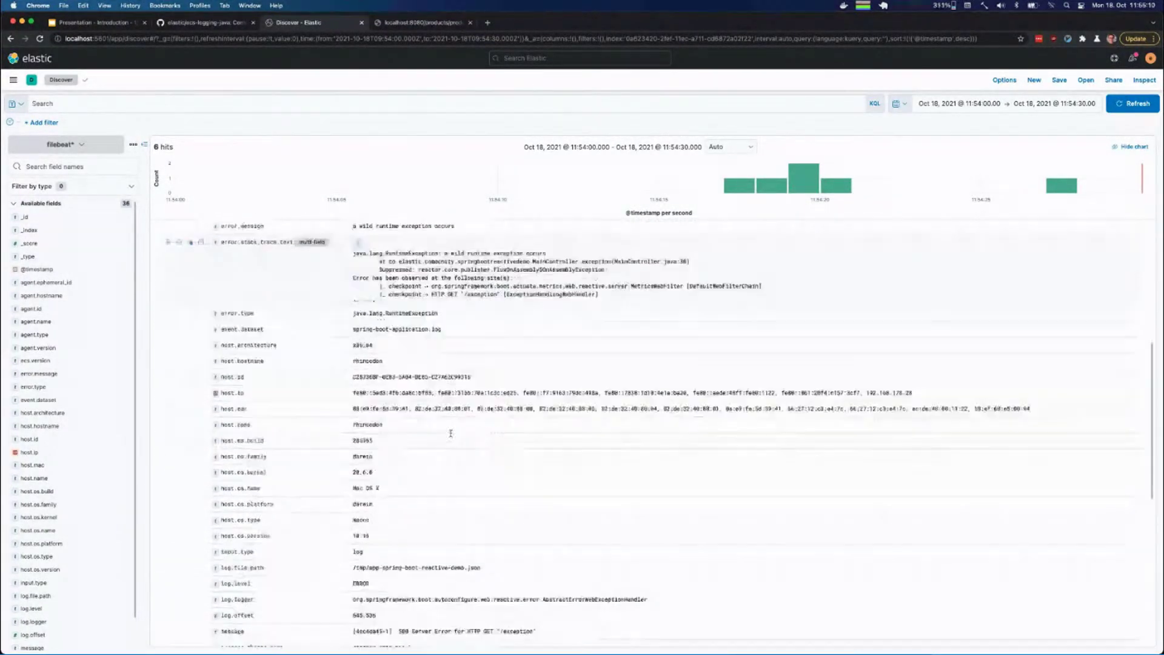
Highlight the java.lang.RuntimeException error type, log.file.path and spring-boot-application service name values.
double_click(409, 282)
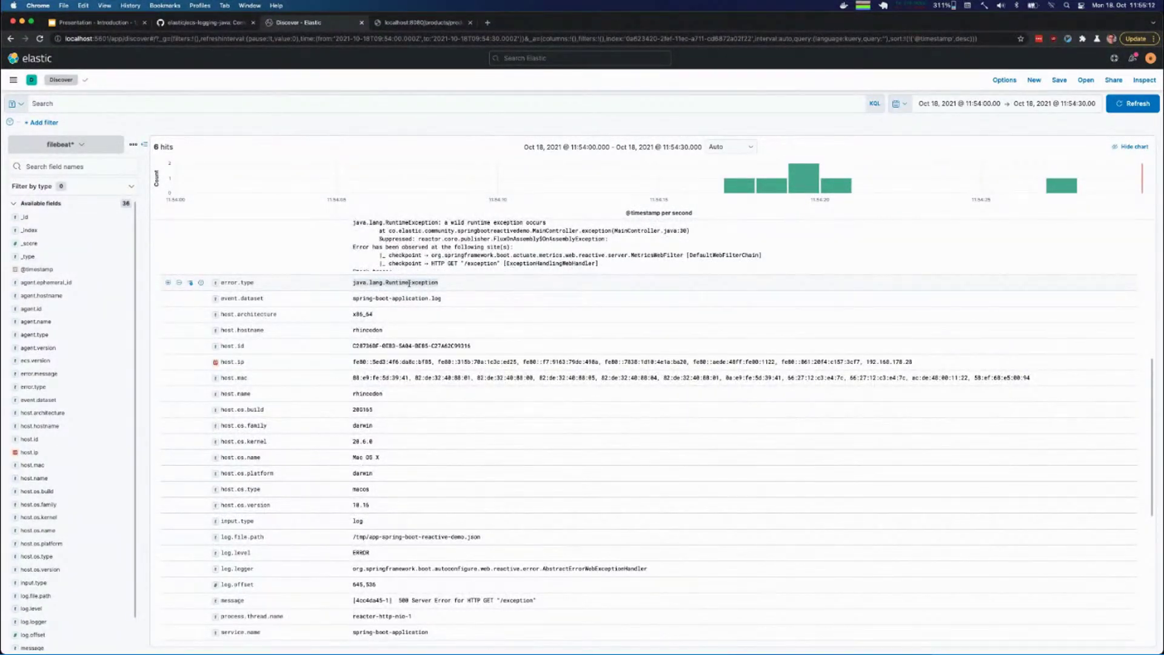
left_click(409, 283)
scroll(442, 416, "down", 3)
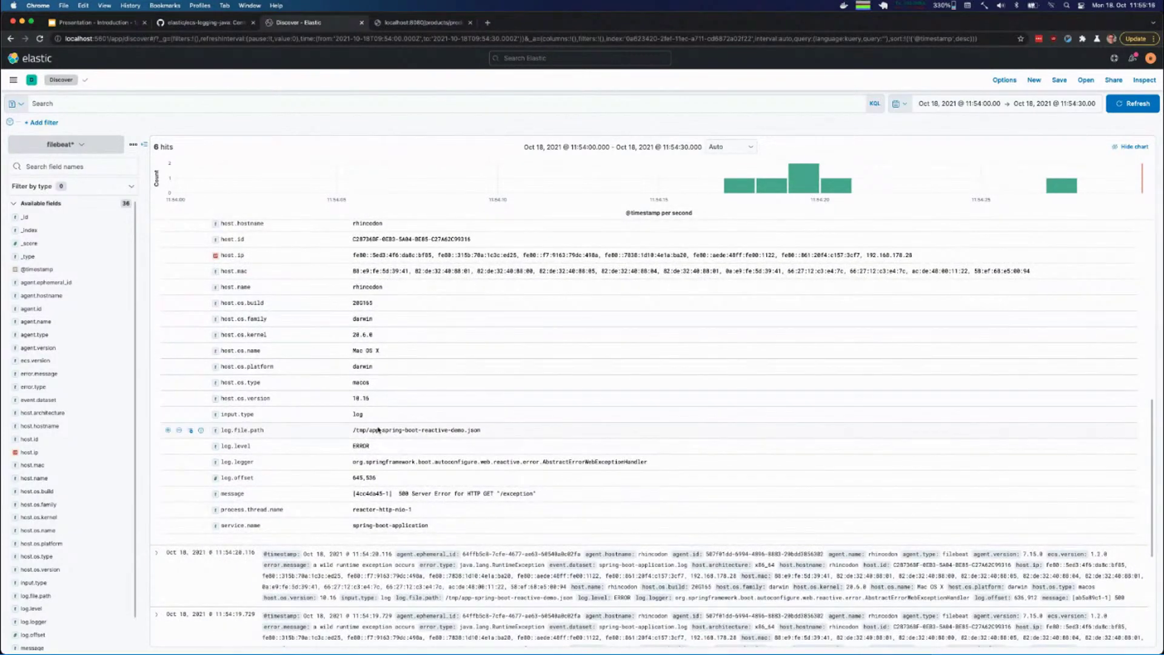
left_click_drag(354, 430, 518, 447)
left_click(519, 447)
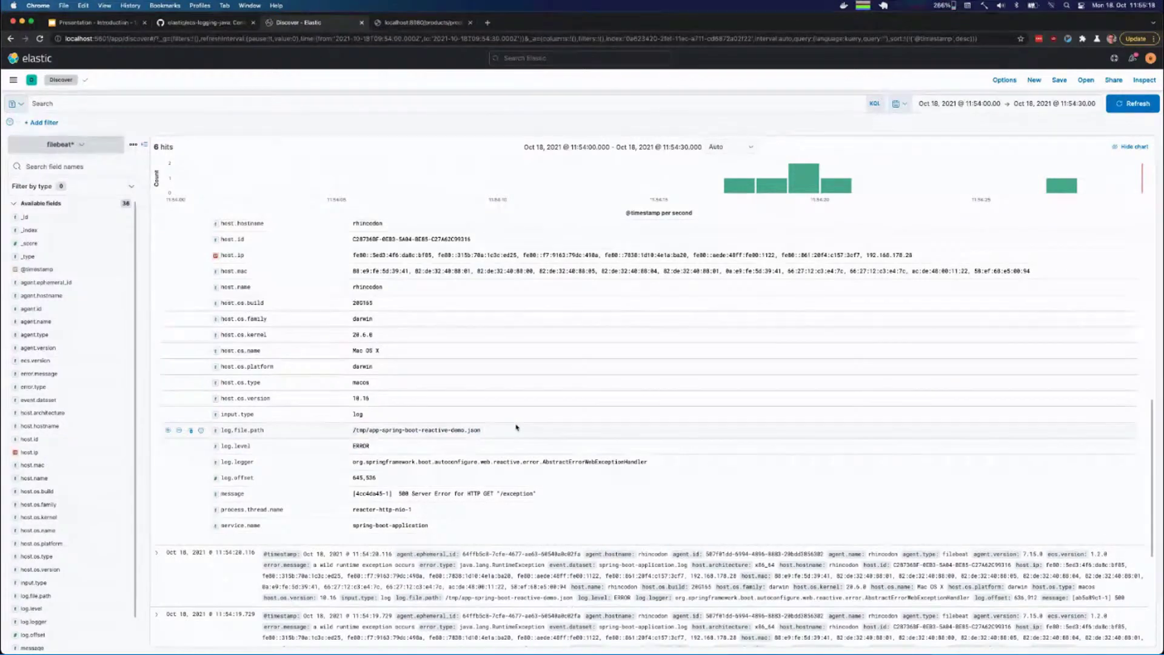
triple_click(390, 525)
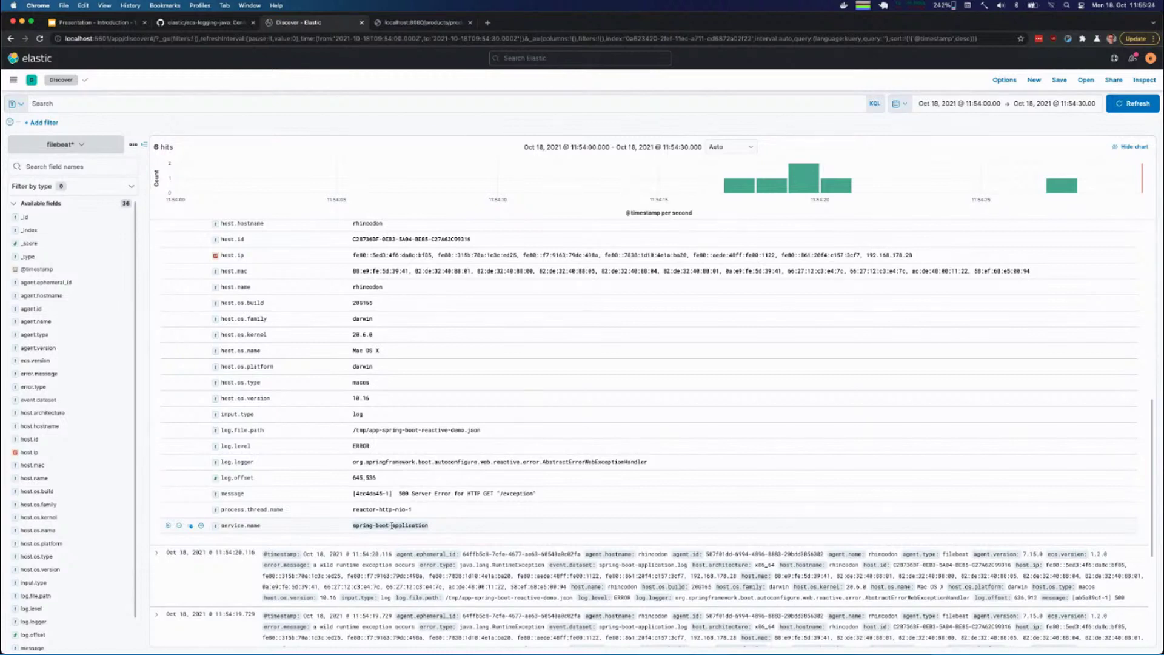
left_click(444, 384)
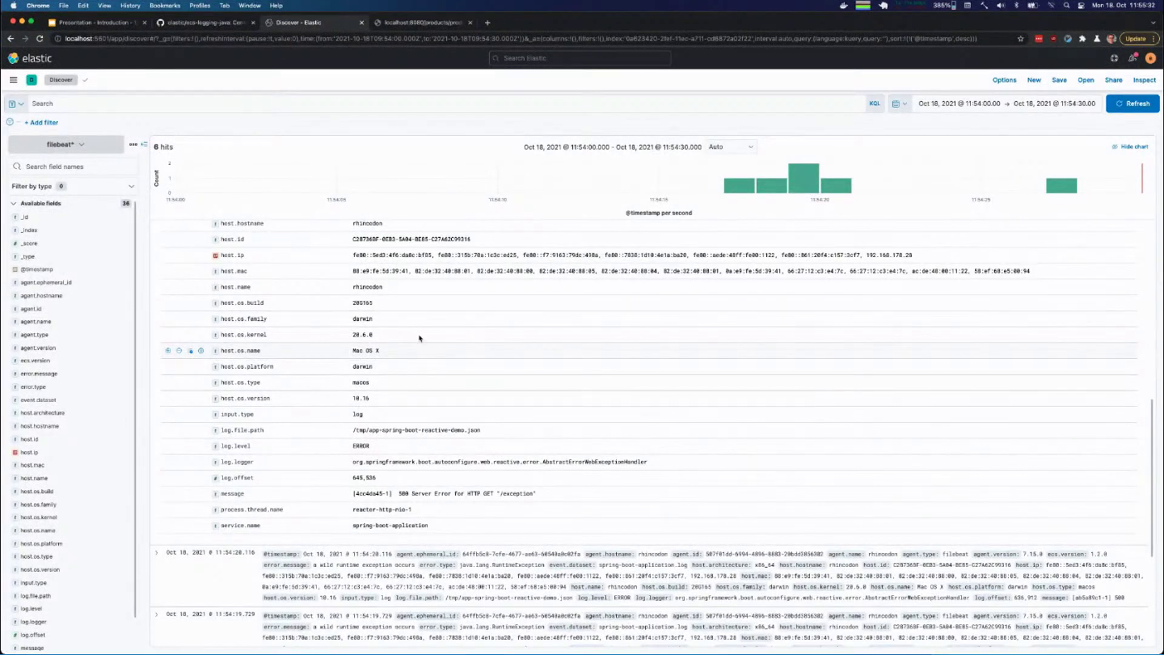
key("super+Tab")
key("super+Tab")
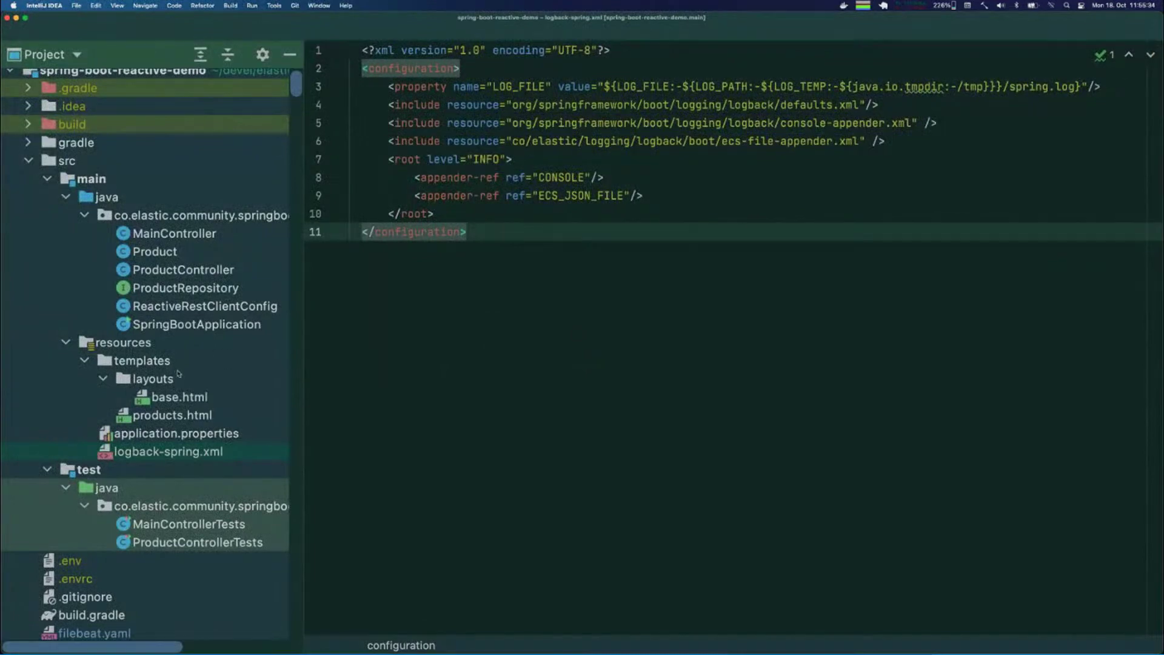
Open build.gradle and point out the logback-ecs-encoder:1.1.0 dependency under the '// json logging' comment.
key("super+shift+o")
type("build.")
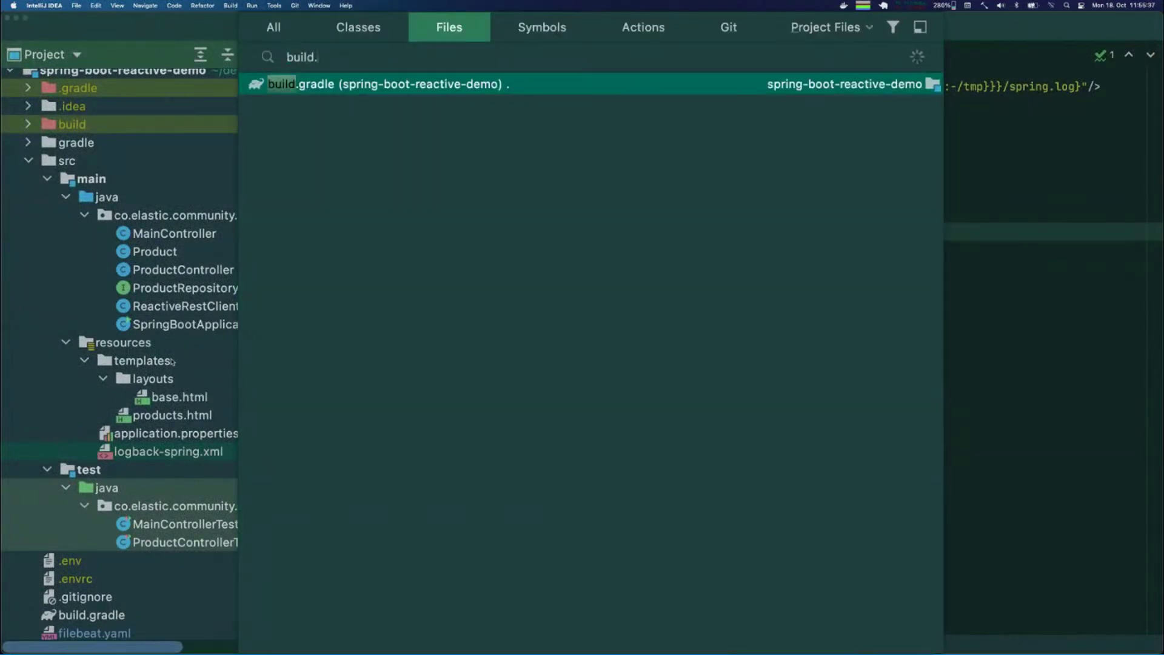
key("Return")
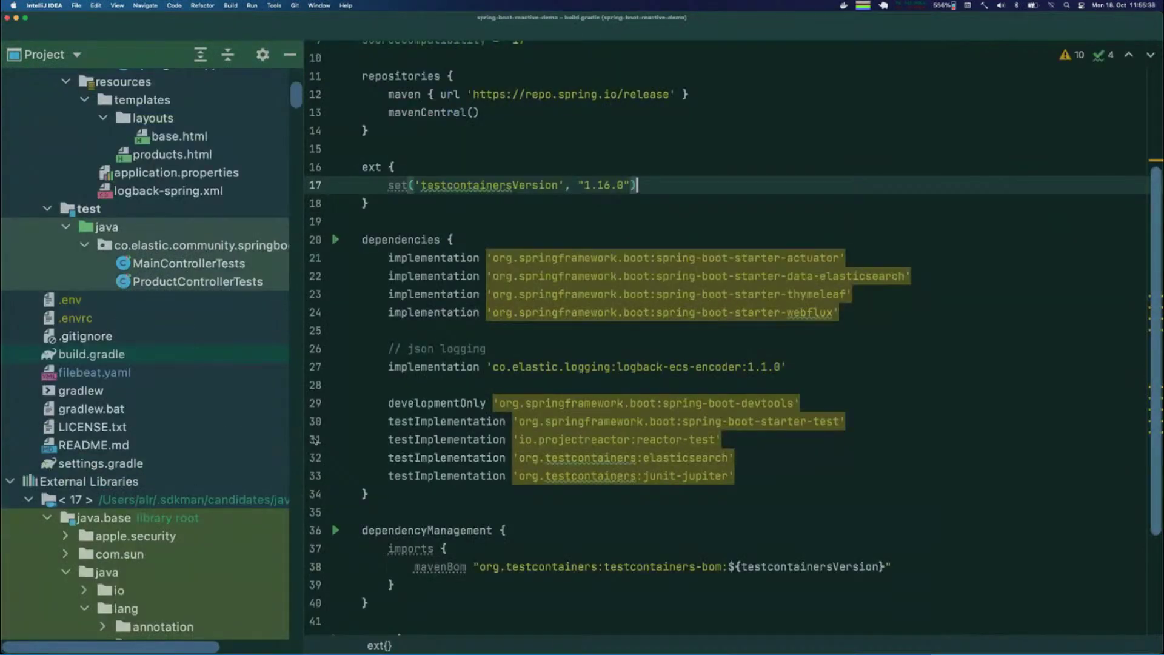
left_click(570, 365)
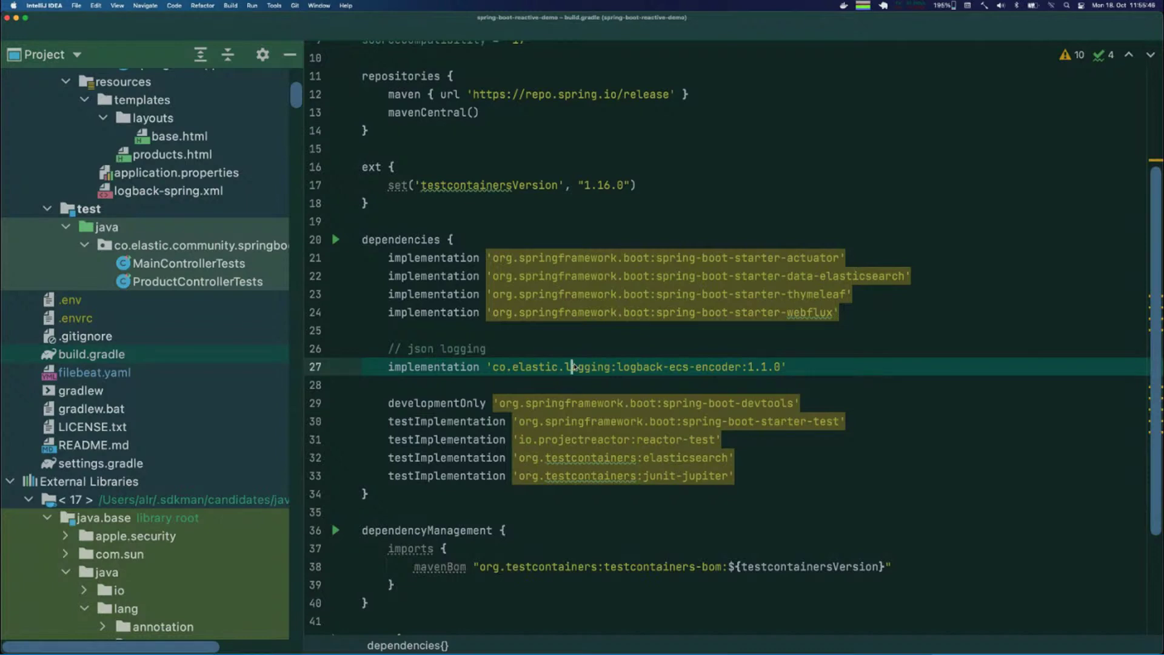
left_click(562, 345)
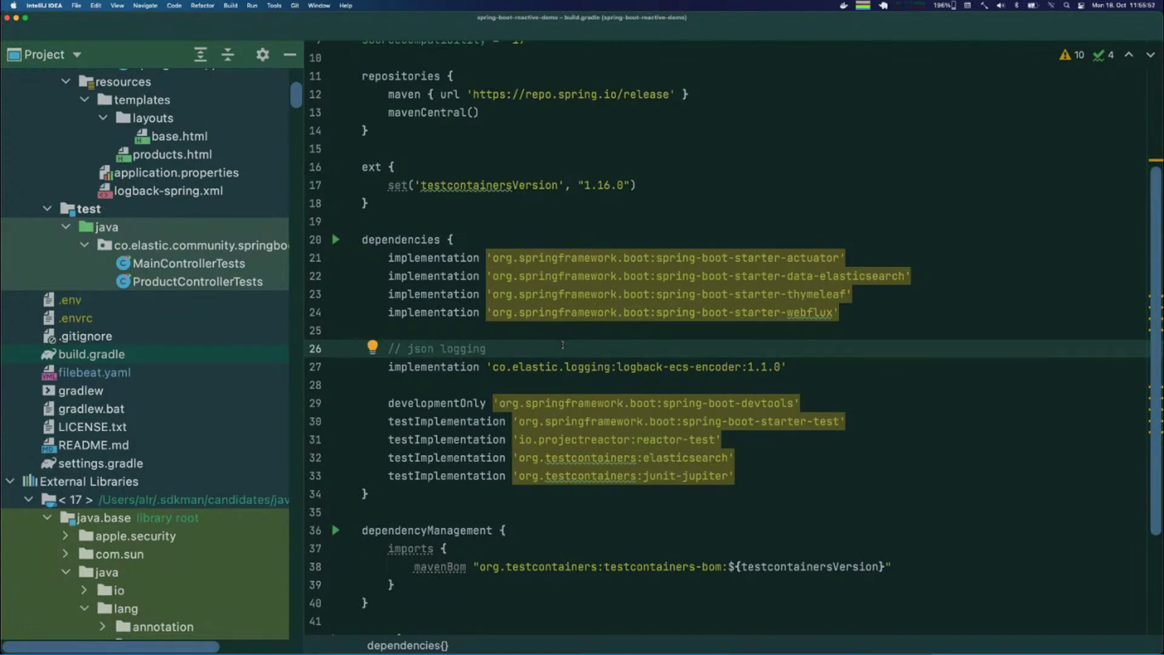
key("super+Tab")
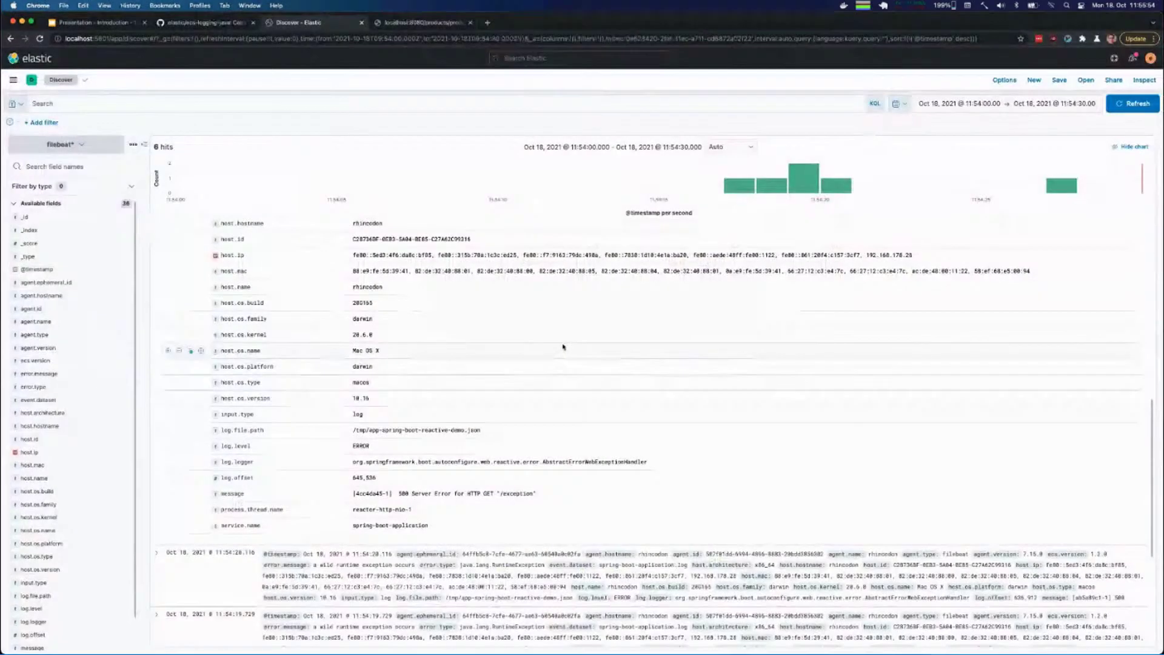
Return to the Slides presentation and show slide 2, 'Logistics'.
key("ctrl+shift+Tab")
key("ctrl+shift+Tab")
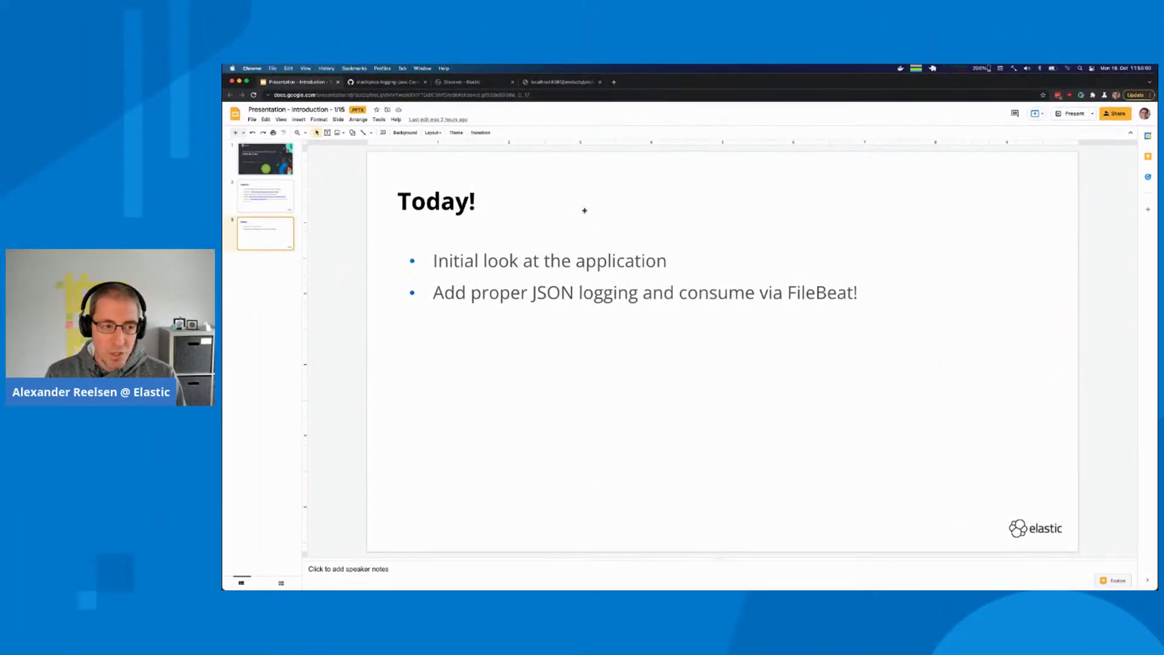
left_click(275, 204)
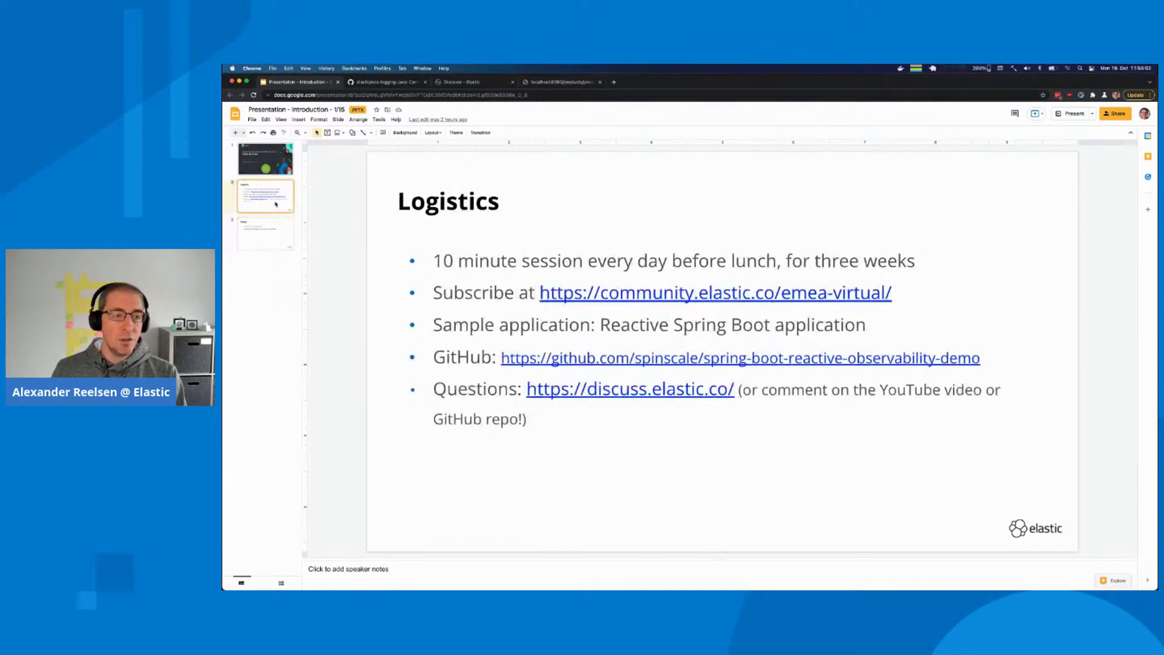